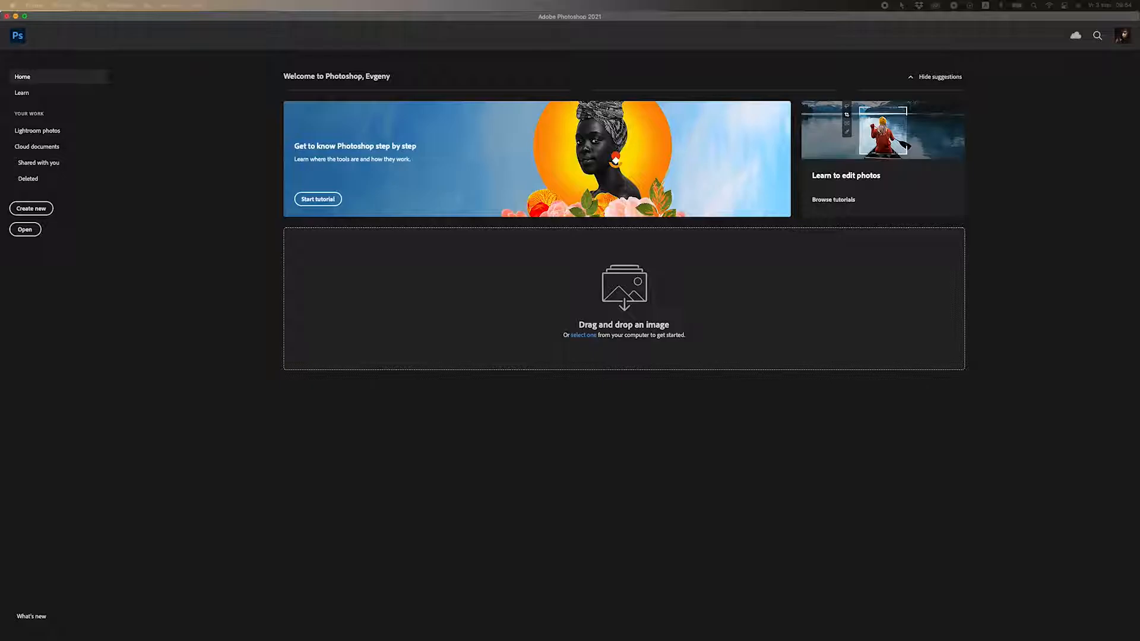
Open Boy.jpg by dragging it from the desktop onto the Photoshop Home screen's drop area.
{"action": "left_click_drag", "start_coordinate": [782, 349], "coordinate": [431, 291]}
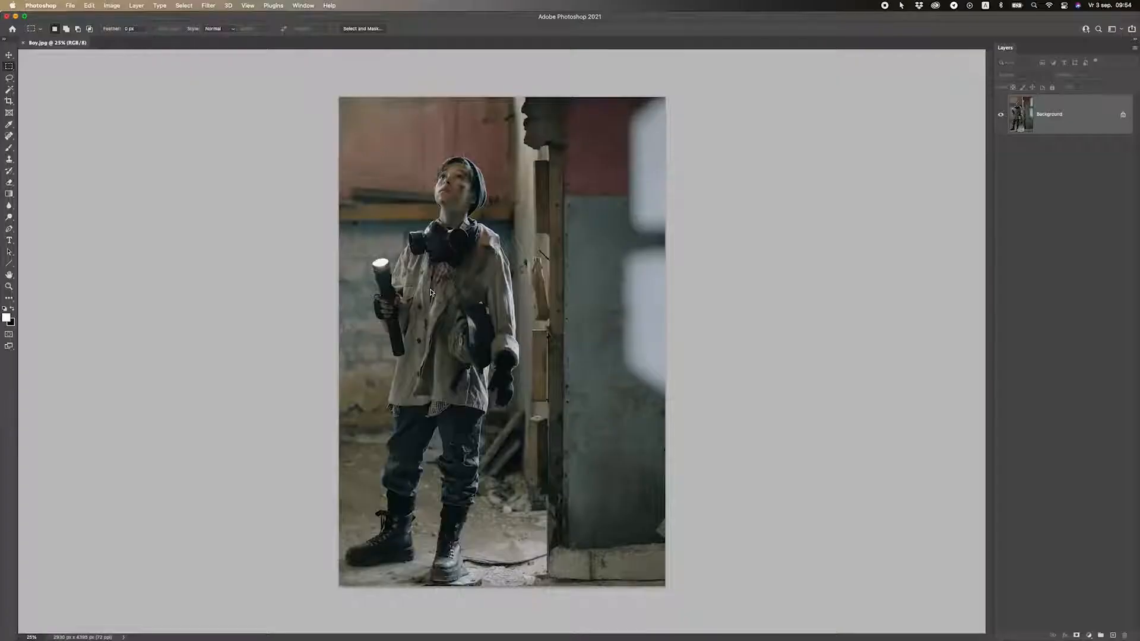
{"action": "left_click", "coordinate": [70, 5]}
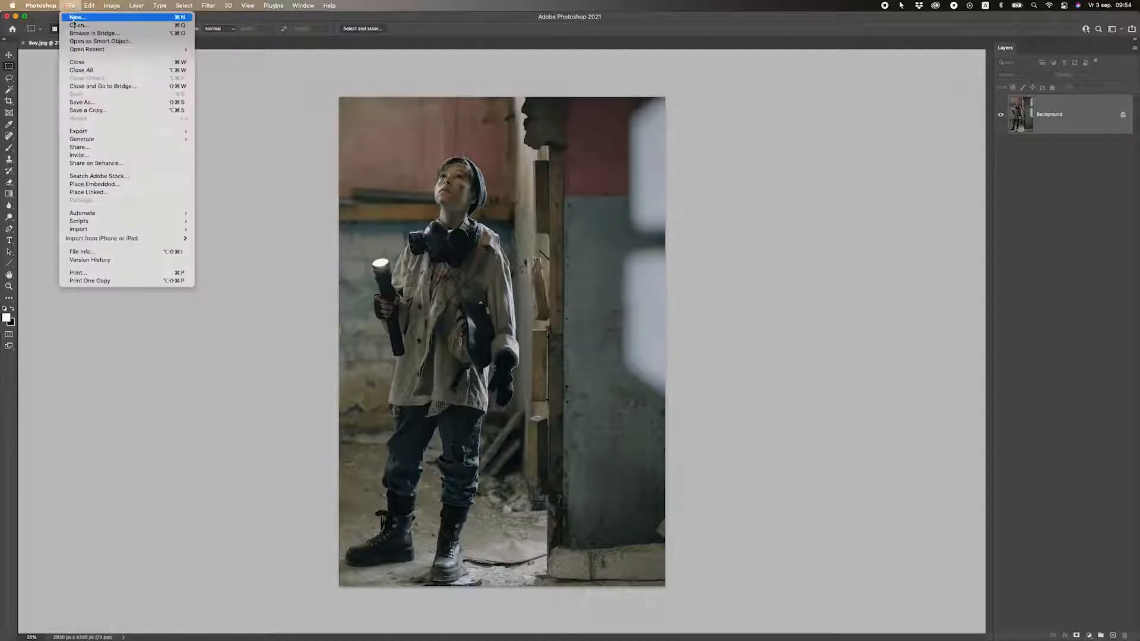
{"action": "left_click", "coordinate": [78, 25]}
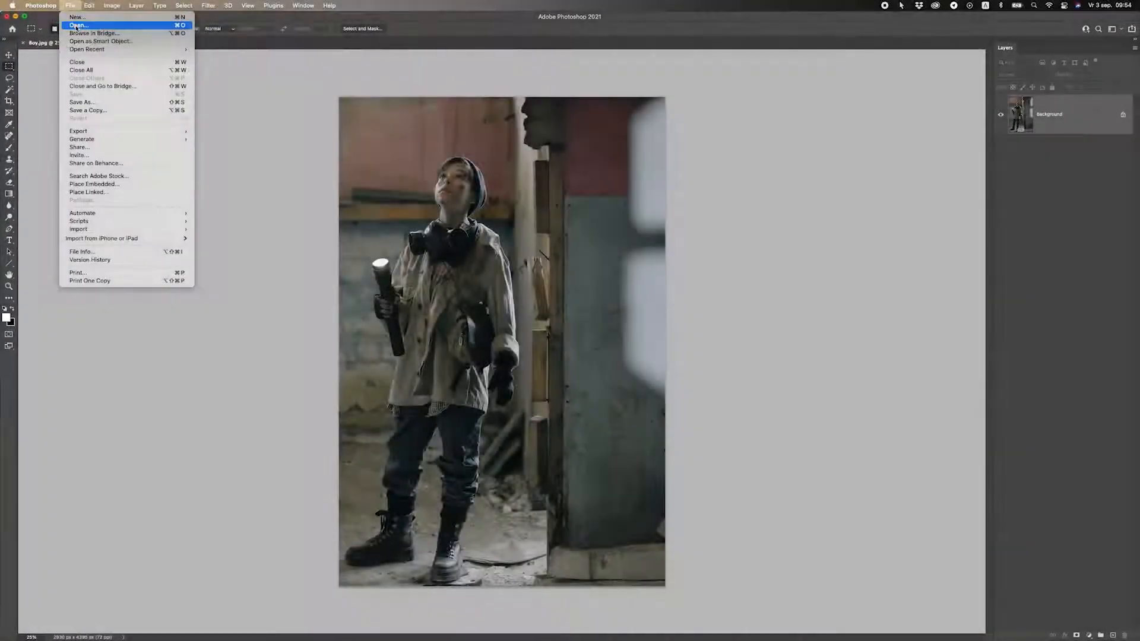
{"action": "left_click", "coordinate": [556, 238]}
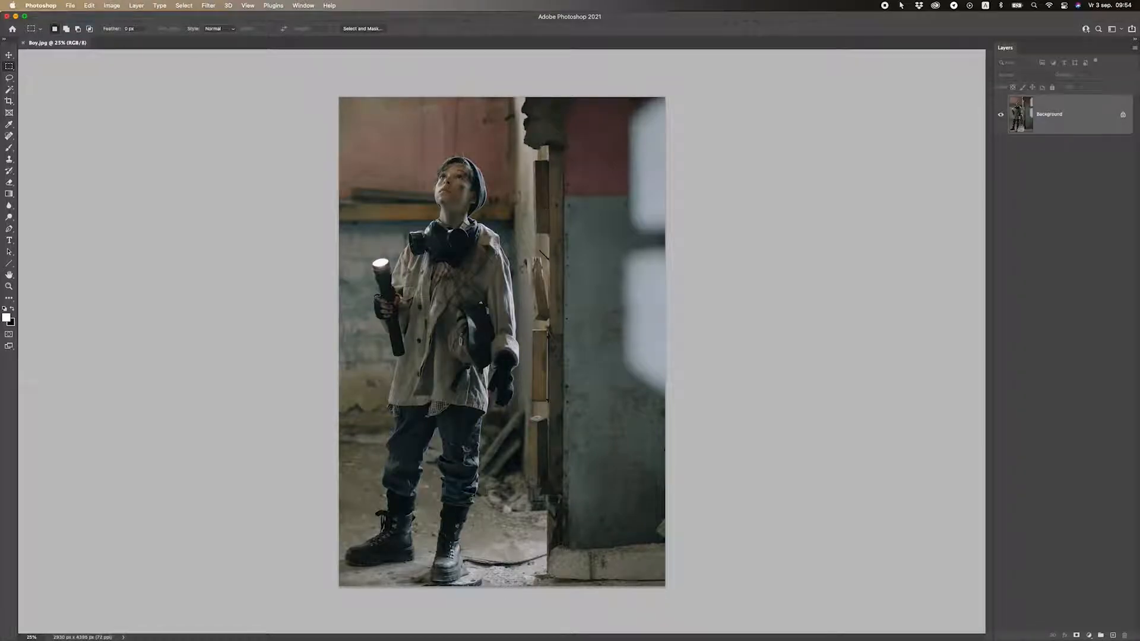
{"action": "left_click", "coordinate": [9, 287]}
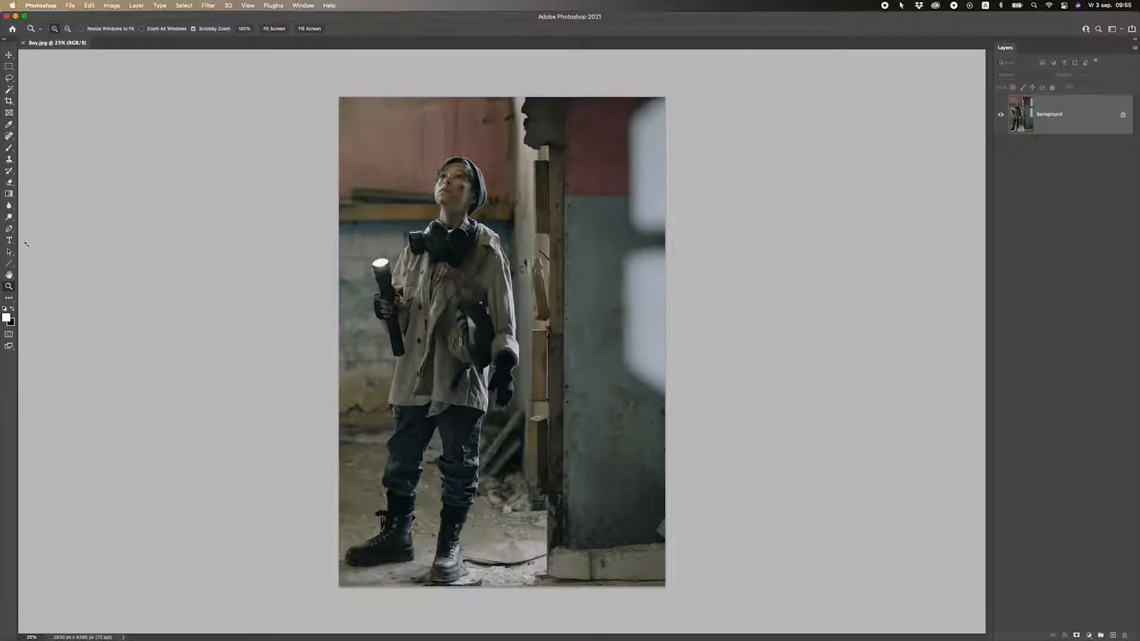
{"action": "left_click_drag", "start_coordinate": [421, 287], "coordinate": [459, 277]}
{"action": "scroll", "coordinate": [461, 238], "scroll_direction": "up", "scroll_amount": 3}
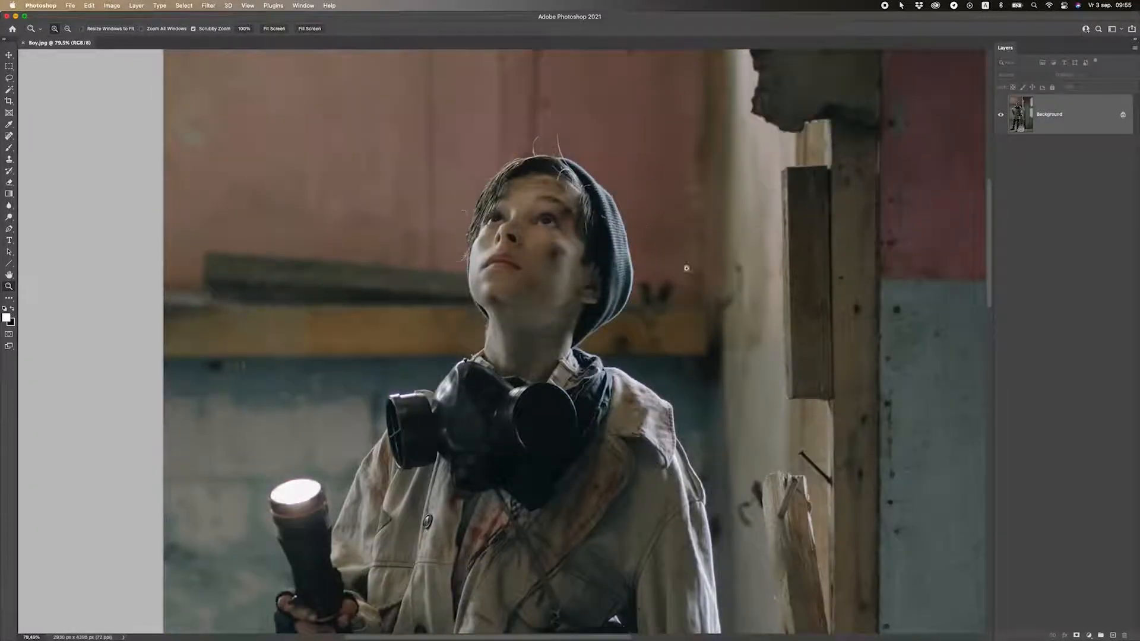
{"action": "scroll", "coordinate": [307, 383], "scroll_direction": "down", "scroll_amount": 8}
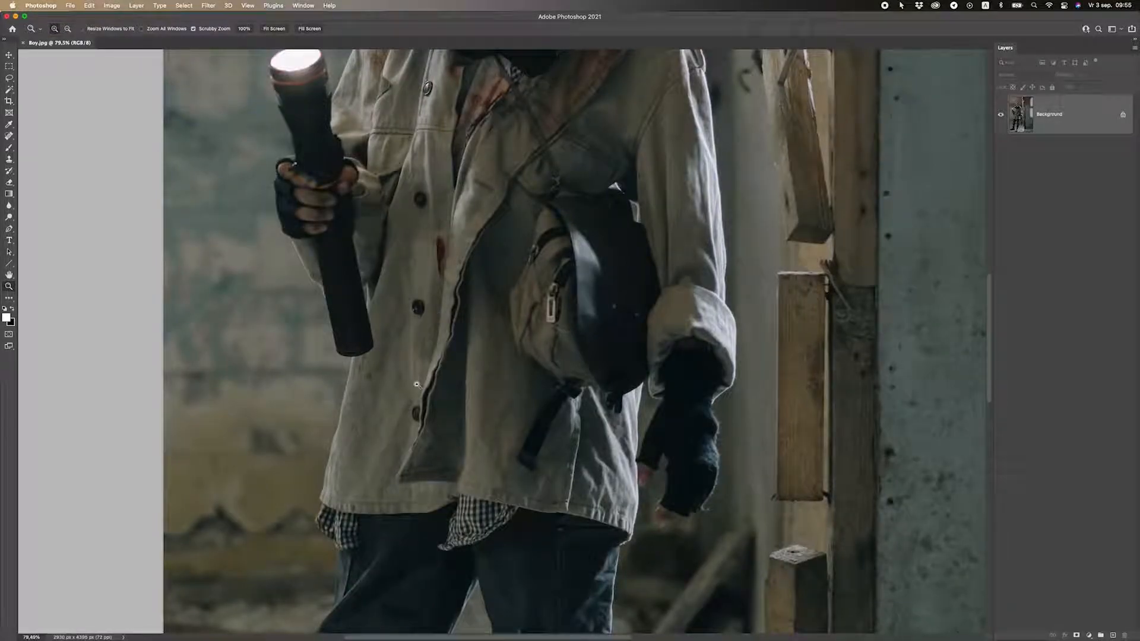
{"action": "scroll", "coordinate": [416, 384], "scroll_direction": "down", "scroll_amount": 8}
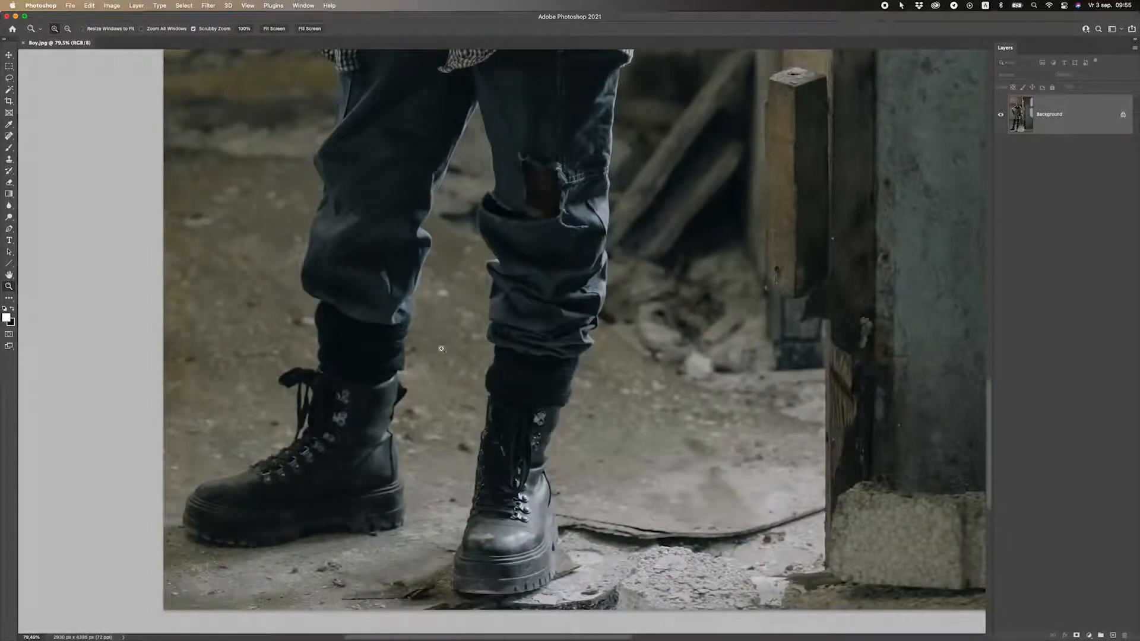
{"action": "scroll", "coordinate": [448, 357], "scroll_direction": "up", "scroll_amount": 6}
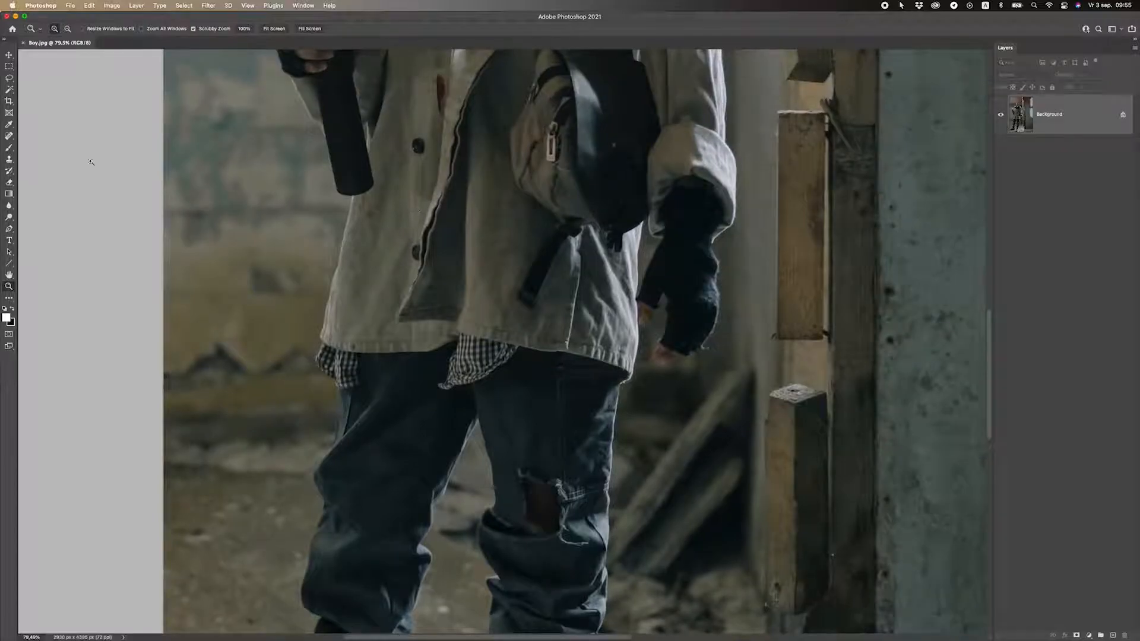
{"action": "left_click", "coordinate": [9, 229]}
{"action": "scroll", "coordinate": [602, 268], "scroll_direction": "up", "scroll_amount": 8}
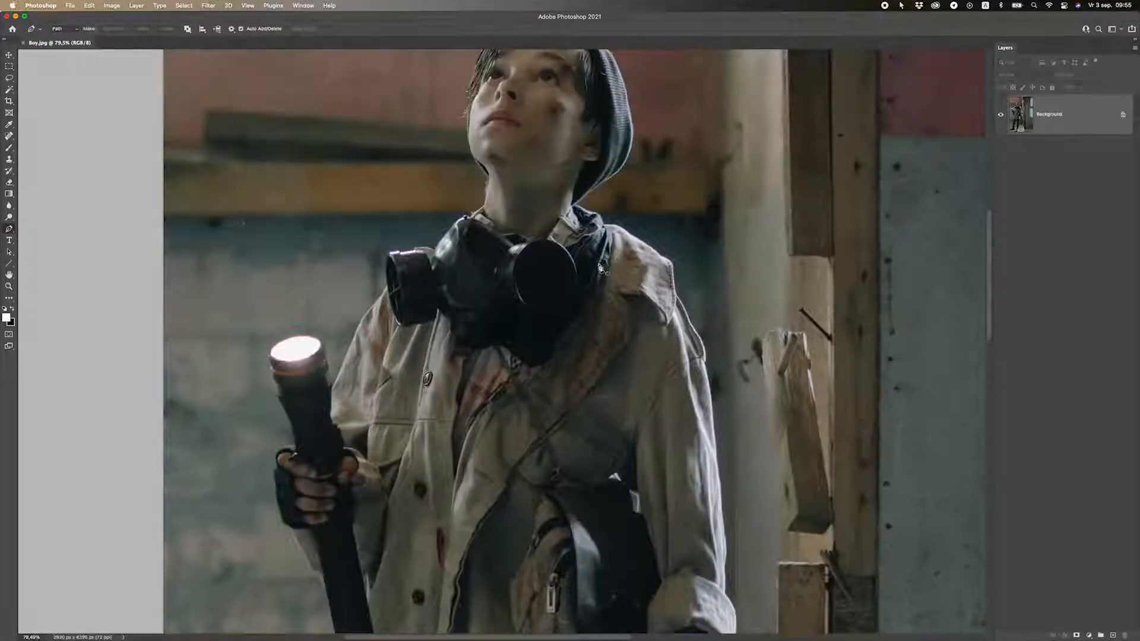
{"action": "left_click", "coordinate": [5, 288]}
{"action": "left_click_drag", "start_coordinate": [531, 324], "coordinate": [405, 173]}
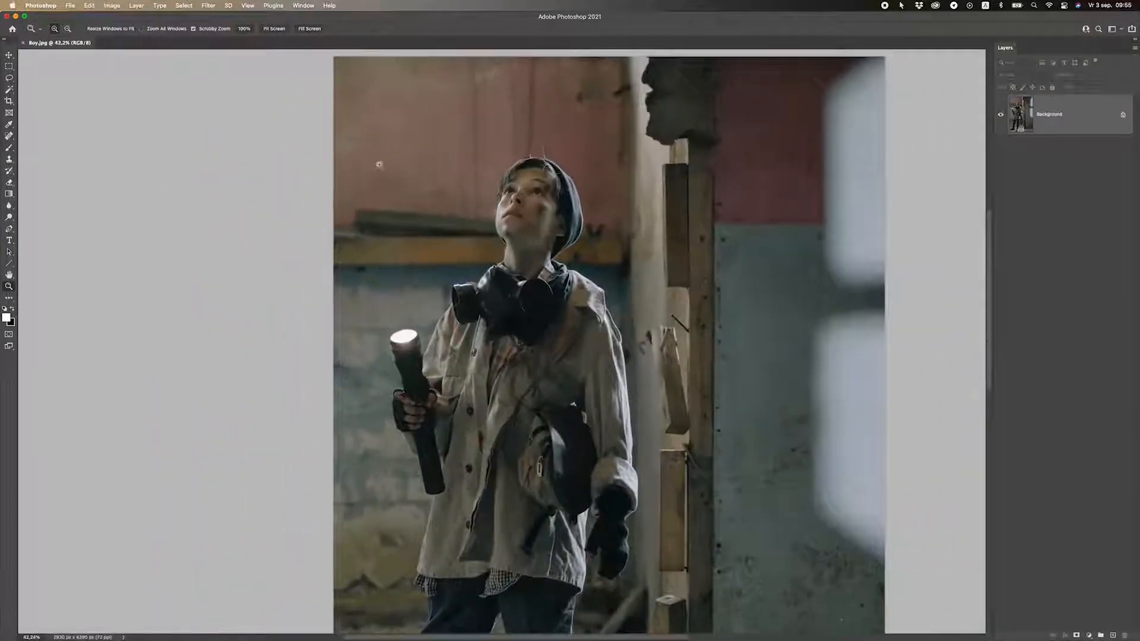
{"action": "left_click", "coordinate": [9, 54]}
{"action": "scroll", "coordinate": [504, 231], "scroll_direction": "down", "scroll_amount": 3}
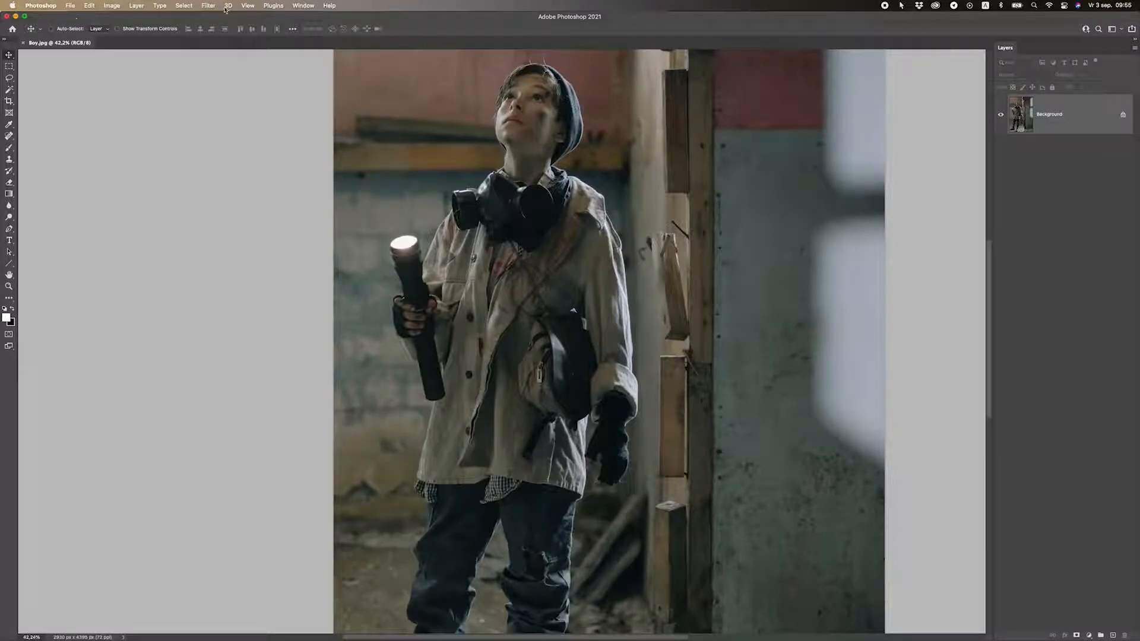
Run Select > Subject so marching ants outline the boy against the room.
{"action": "left_click", "coordinate": [208, 6]}
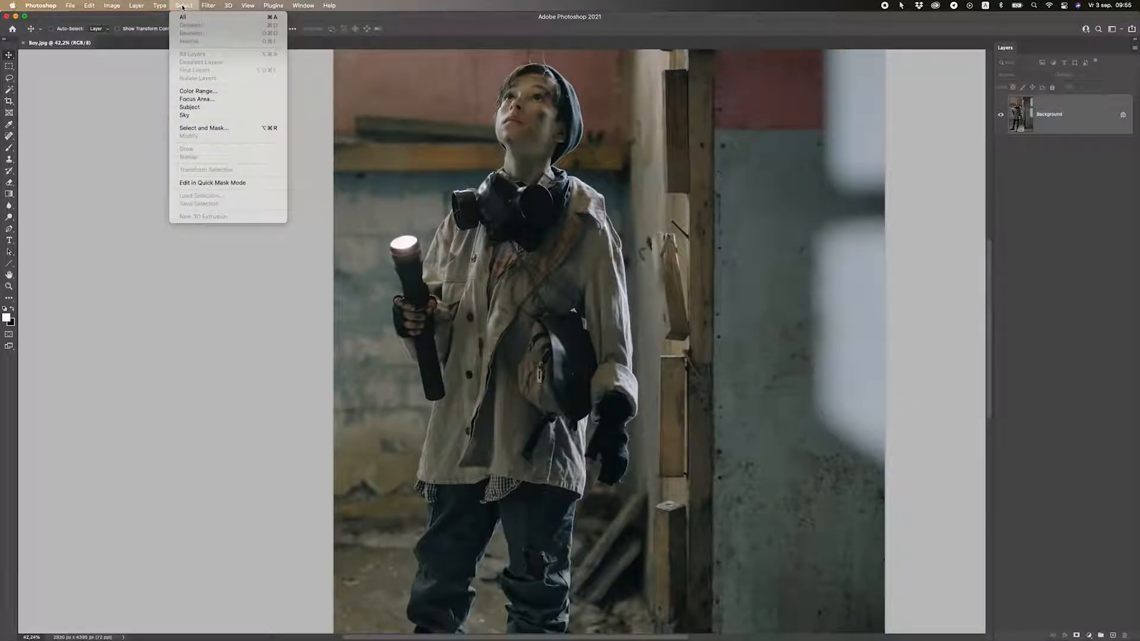
{"action": "left_click", "coordinate": [205, 109]}
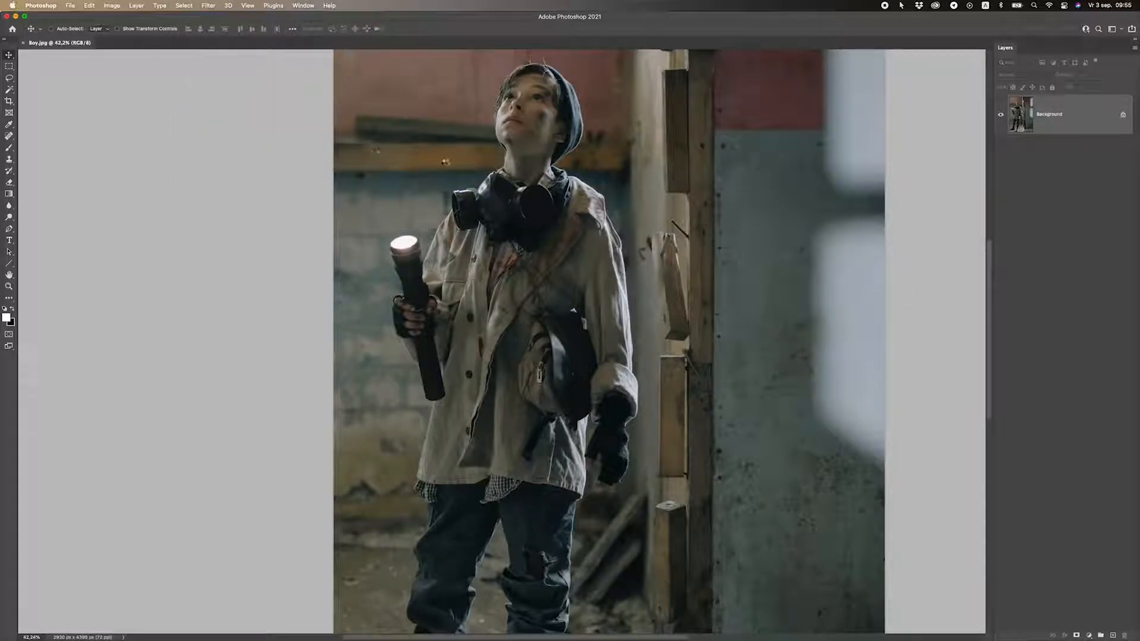
{"action": "scroll", "coordinate": [465, 291], "scroll_direction": "down", "scroll_amount": 3}
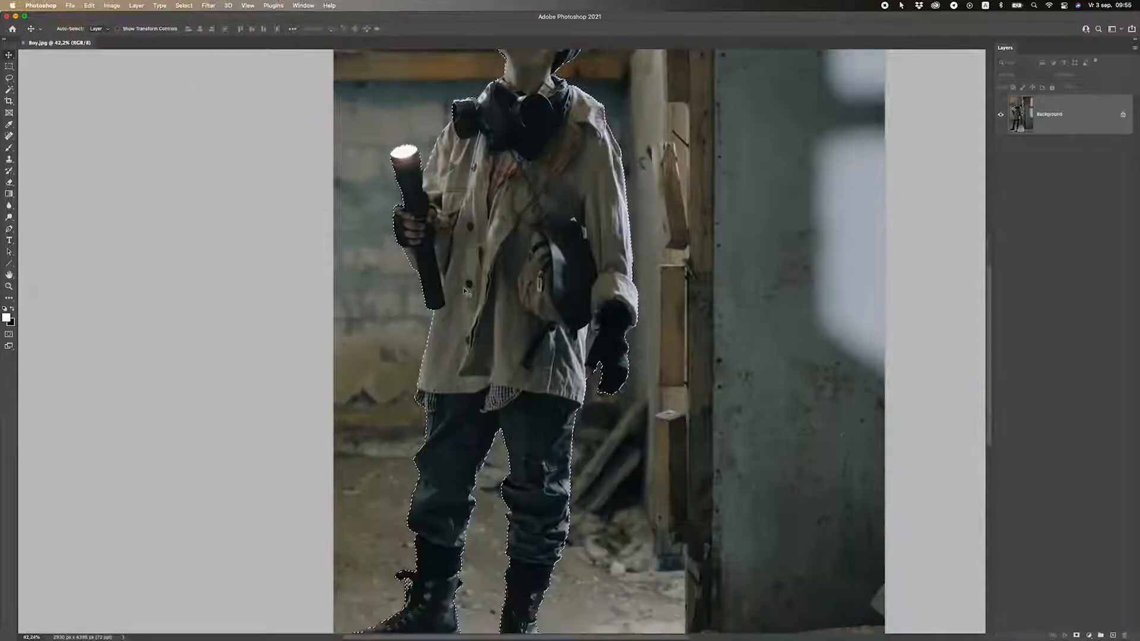
{"action": "scroll", "coordinate": [465, 291], "scroll_direction": "down", "scroll_amount": 3}
{"action": "scroll", "coordinate": [475, 340], "scroll_direction": "up", "scroll_amount": 3}
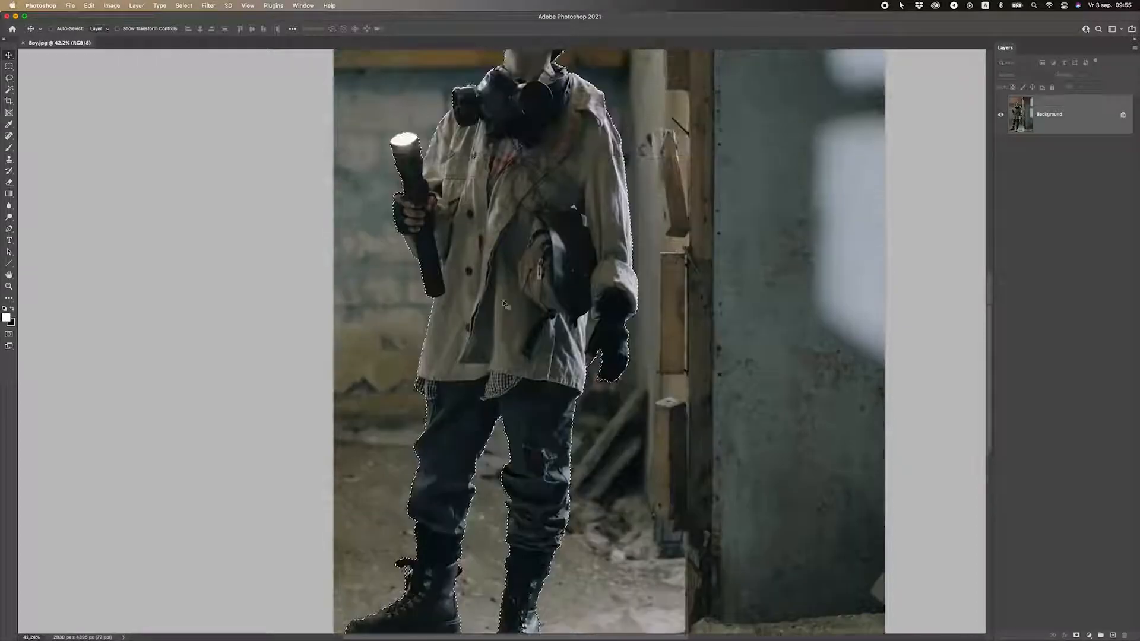
{"action": "scroll", "coordinate": [592, 330], "scroll_direction": "up", "scroll_amount": 1}
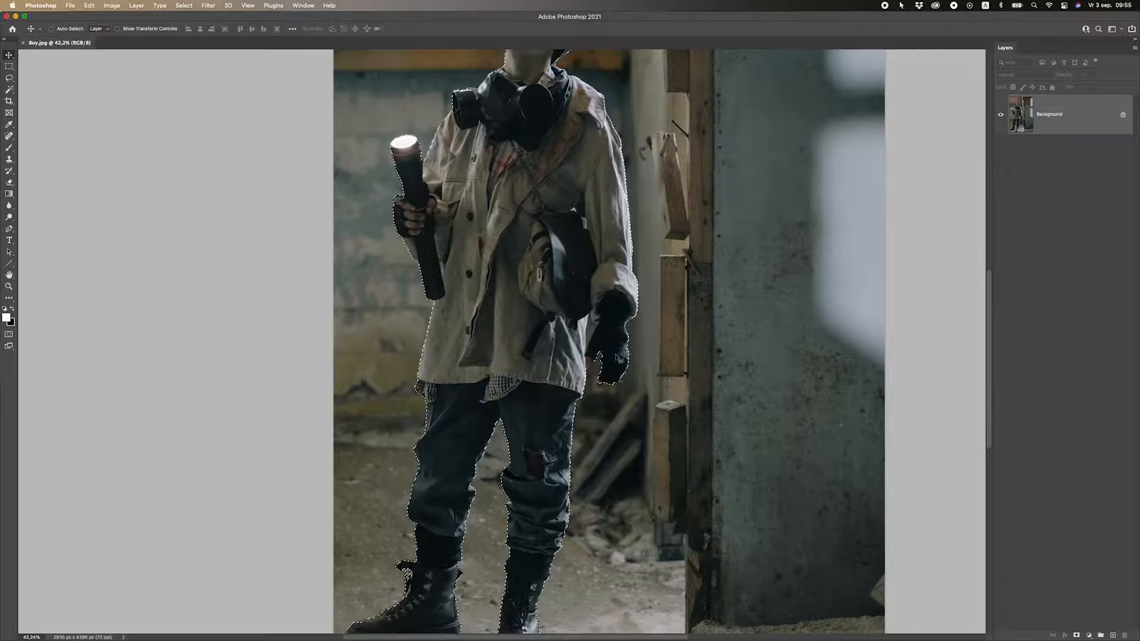
{"action": "scroll", "coordinate": [606, 351], "scroll_direction": "up", "scroll_amount": 5}
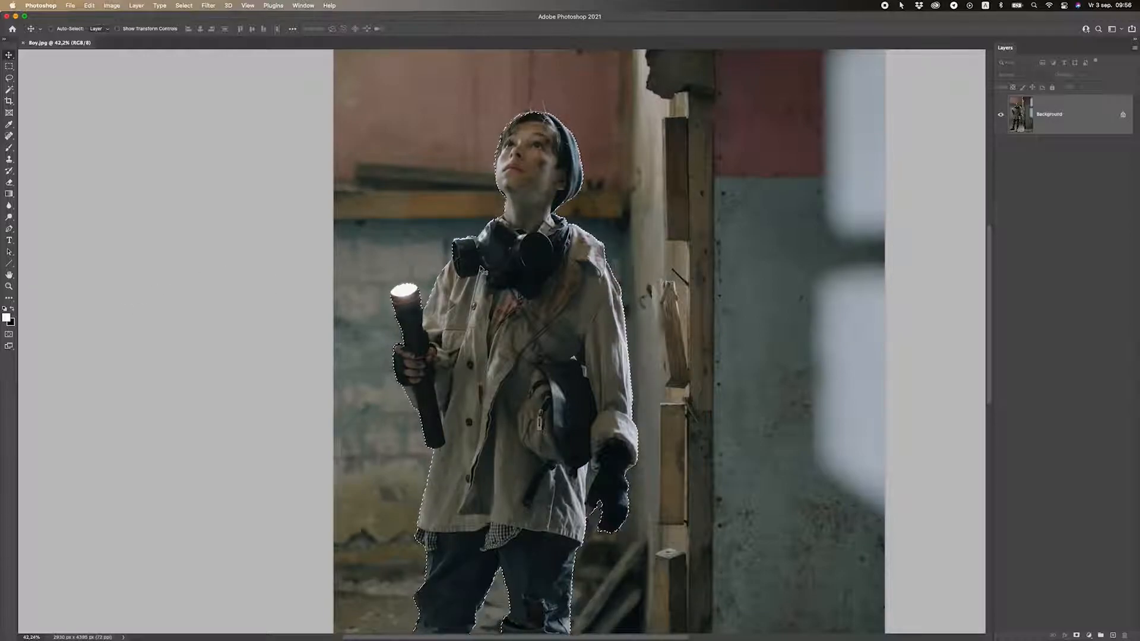
{"action": "scroll", "coordinate": [311, 307], "scroll_direction": "down", "scroll_amount": 2}
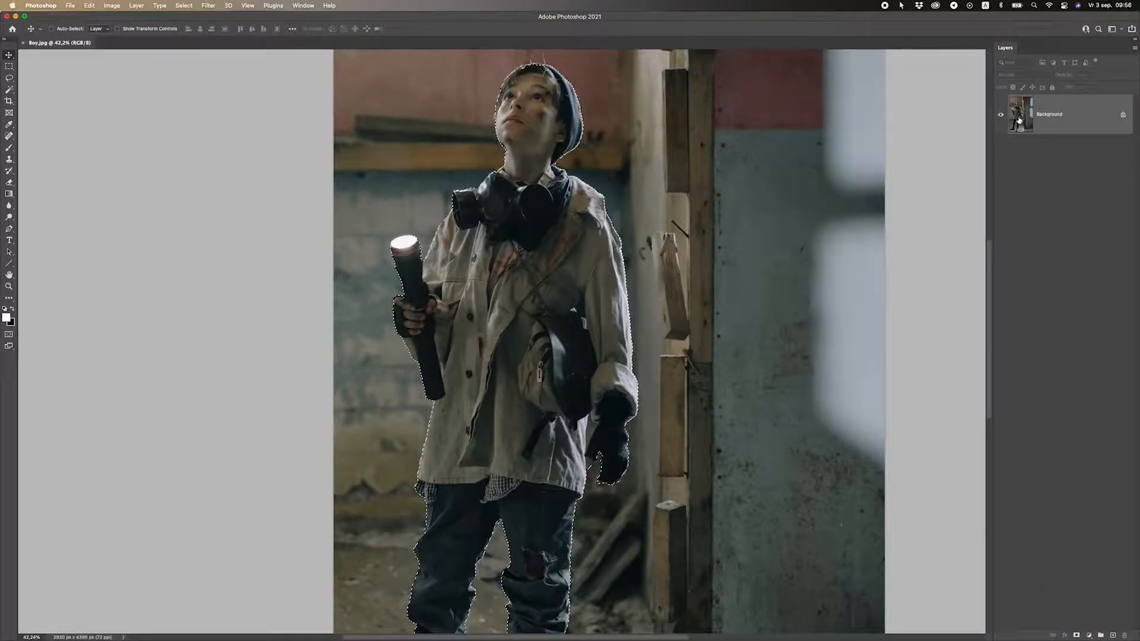
{"action": "left_click", "coordinate": [1089, 635]}
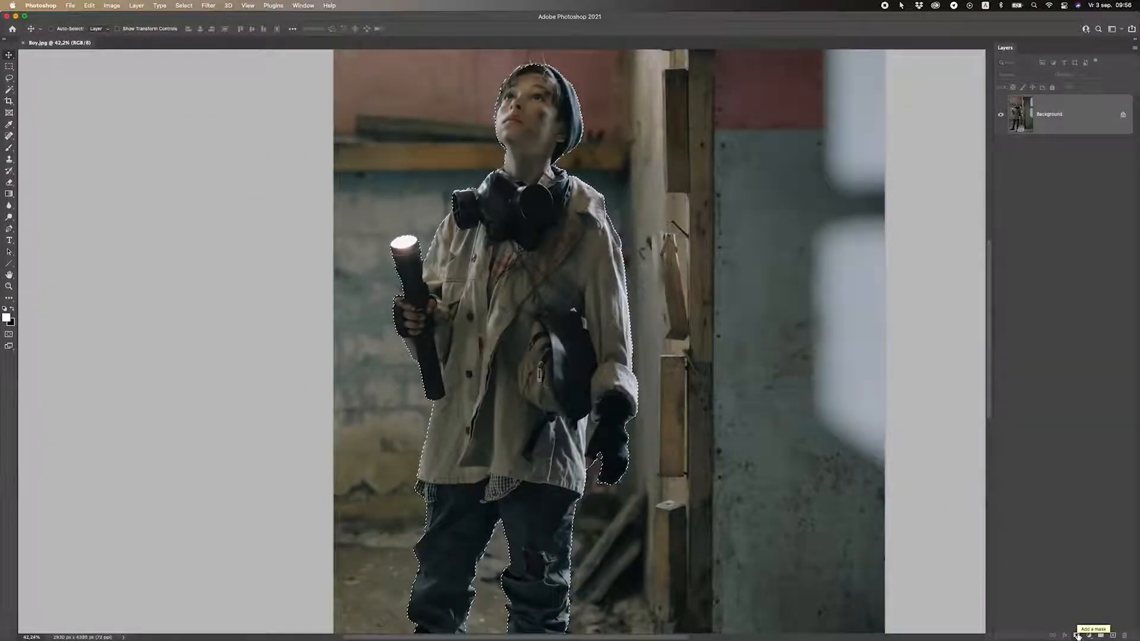
{"action": "left_click", "coordinate": [1078, 635]}
{"action": "left_click_drag", "start_coordinate": [746, 331], "coordinate": [570, 196]}
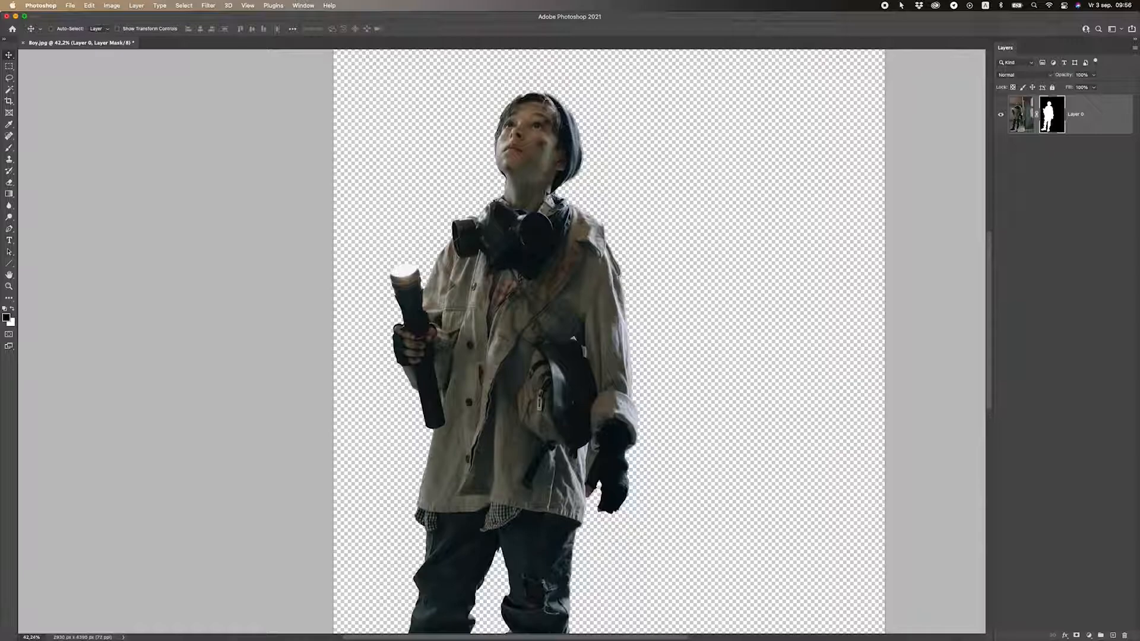
{"action": "scroll", "coordinate": [570, 196], "scroll_direction": "up", "scroll_amount": 5}
{"action": "scroll", "coordinate": [572, 210], "scroll_direction": "up", "scroll_amount": 2}
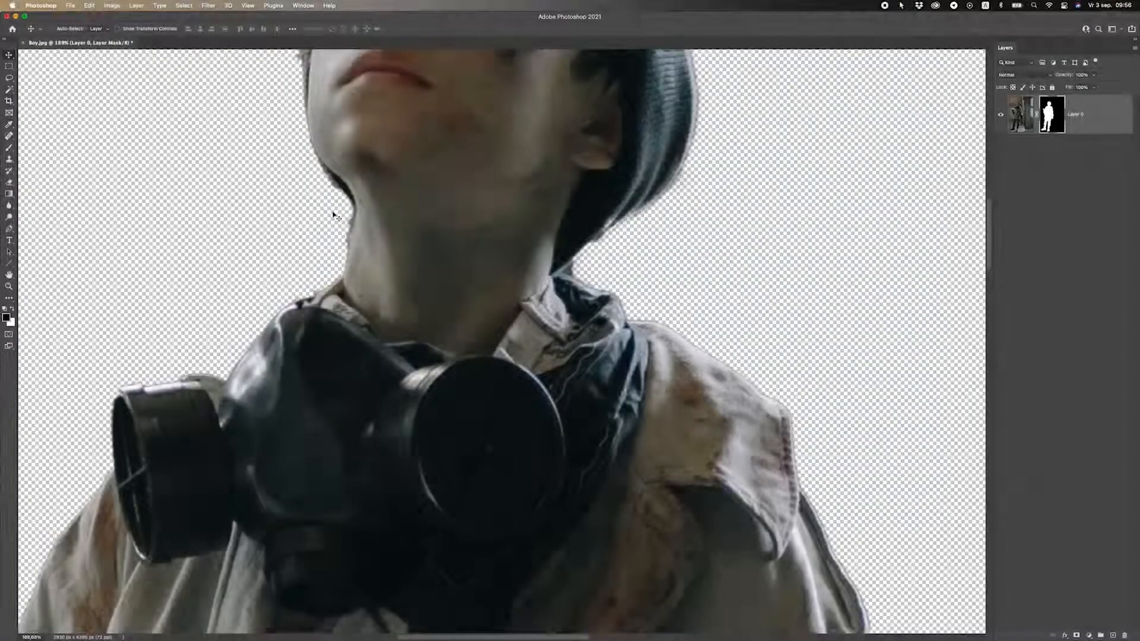
{"action": "scroll", "coordinate": [380, 260], "scroll_direction": "down", "scroll_amount": 5}
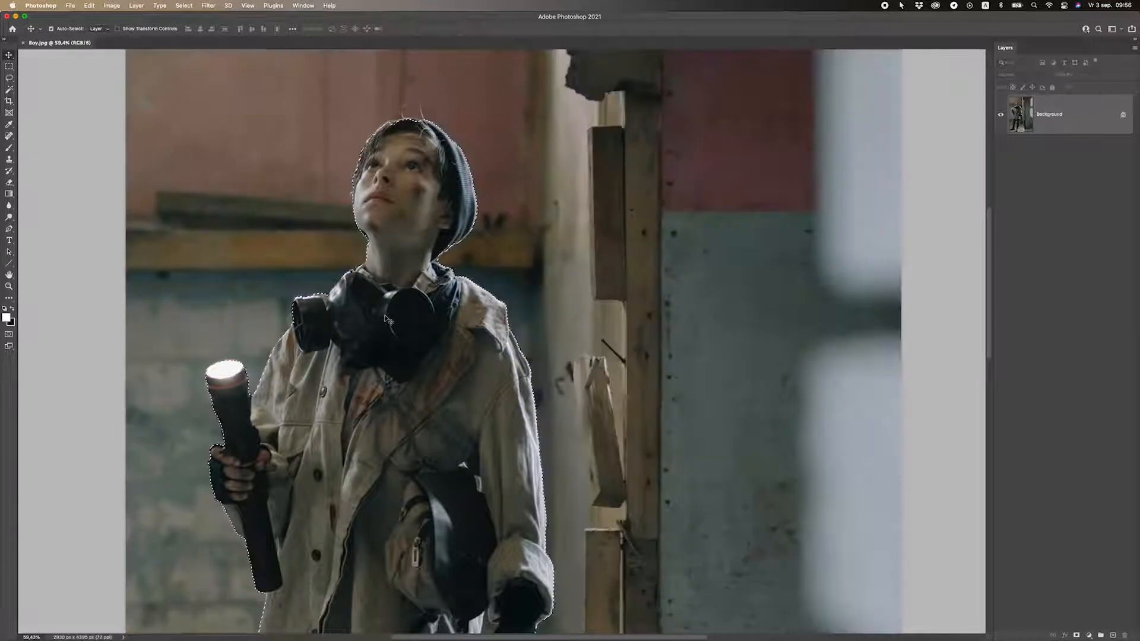
Deselect the subject selection around the boy.
{"action": "left_click", "coordinate": [9, 67]}
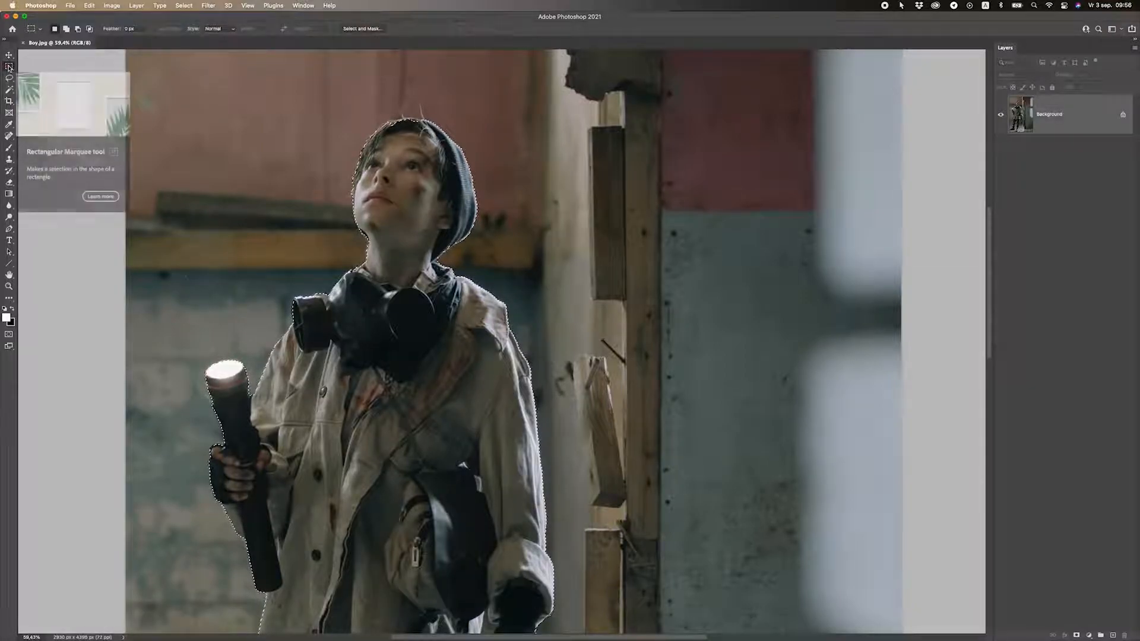
{"action": "right_click", "coordinate": [300, 154]}
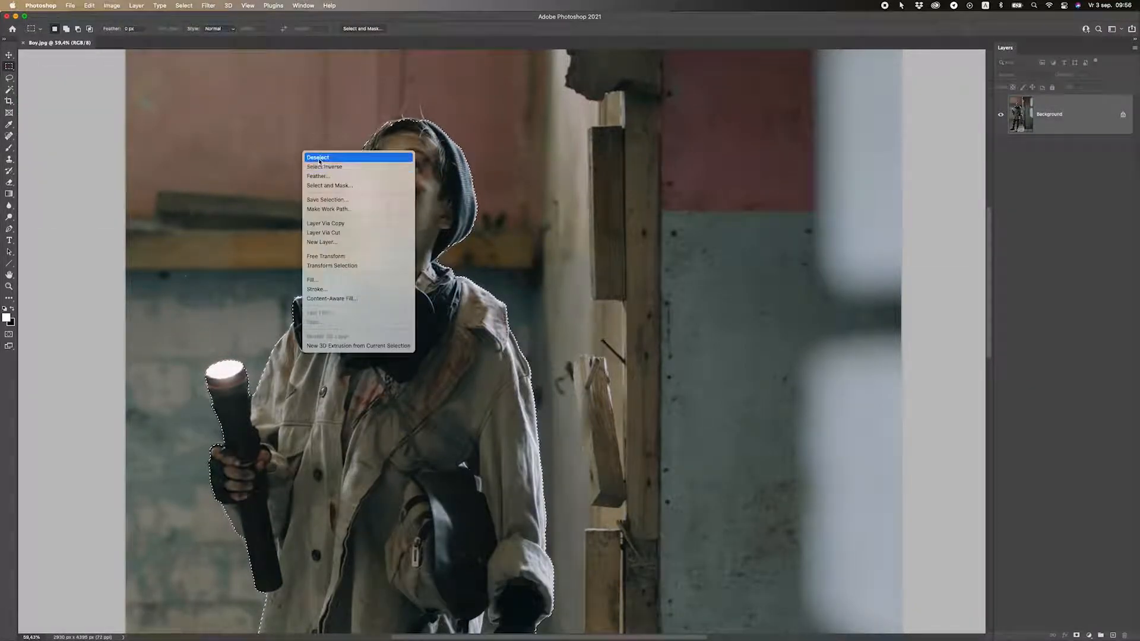
{"action": "left_click", "coordinate": [319, 157]}
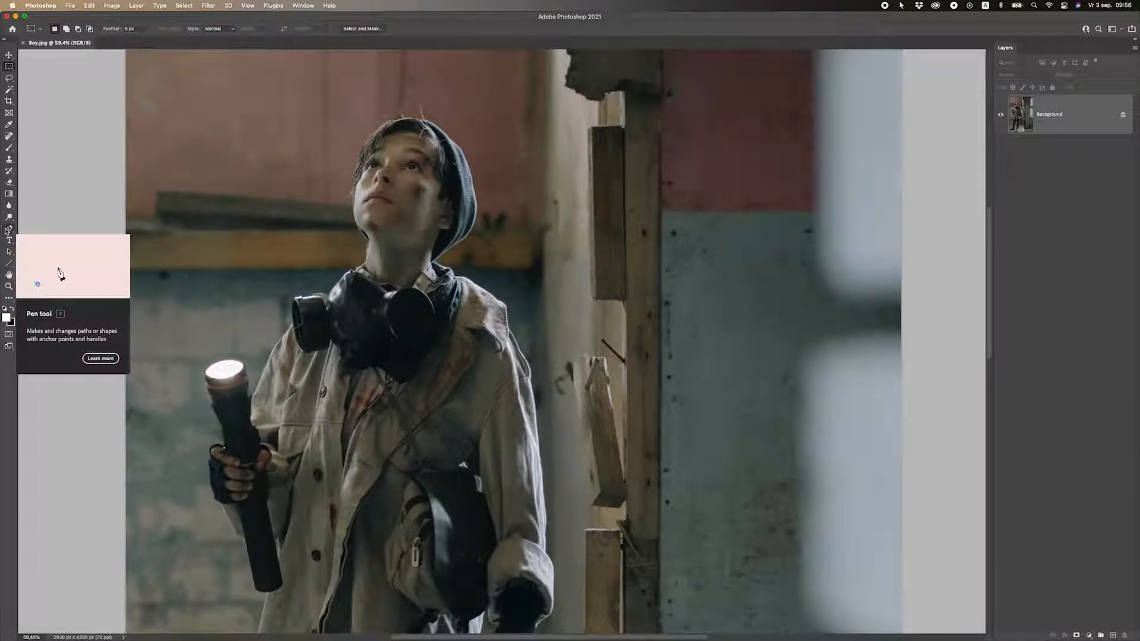
Choose the standard Pen Tool and keep its options-bar mode set to Path.
{"action": "left_click", "coordinate": [7, 229]}
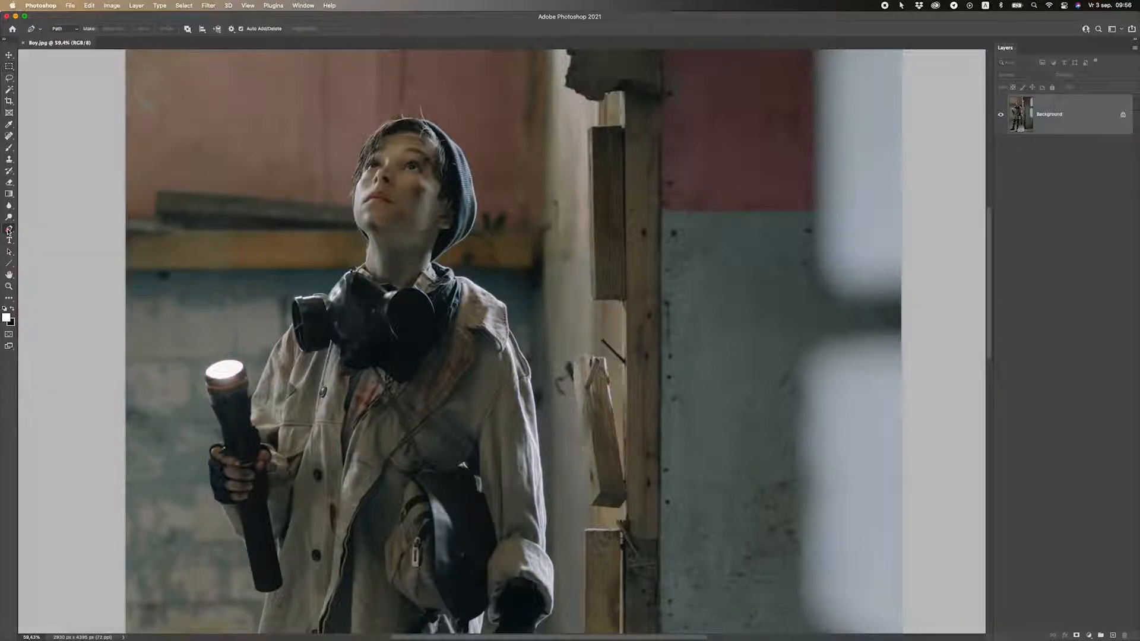
{"action": "scroll", "coordinate": [412, 297], "scroll_direction": "down", "scroll_amount": 3}
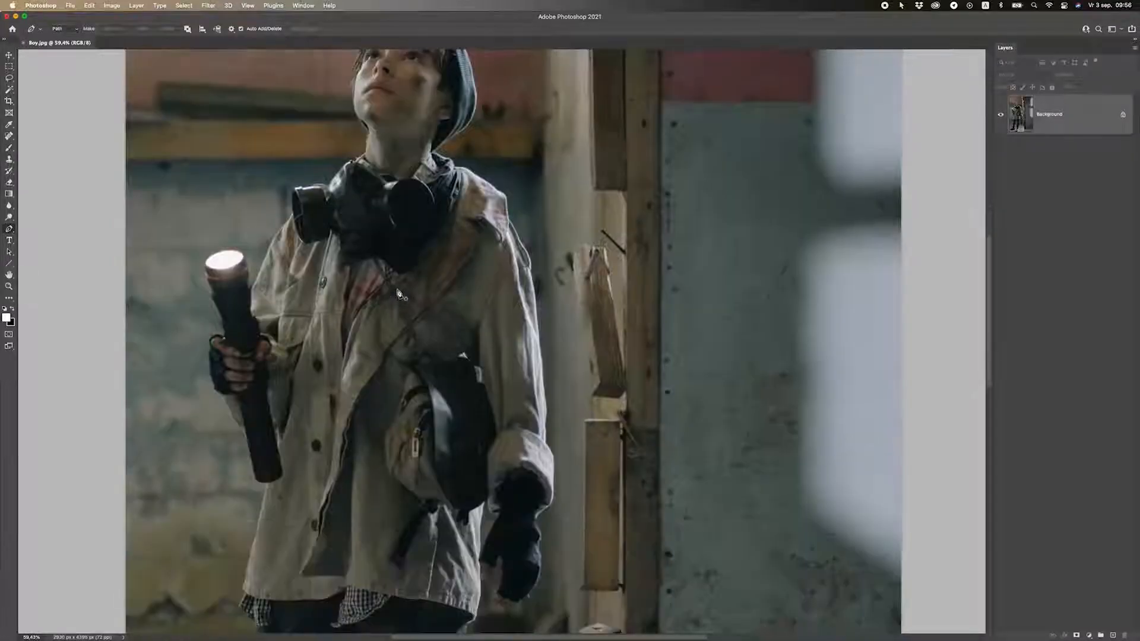
{"action": "left_click", "coordinate": [9, 232]}
{"action": "left_click", "coordinate": [9, 232]}
{"action": "left_click", "coordinate": [30, 229]}
{"action": "left_click", "coordinate": [8, 230]}
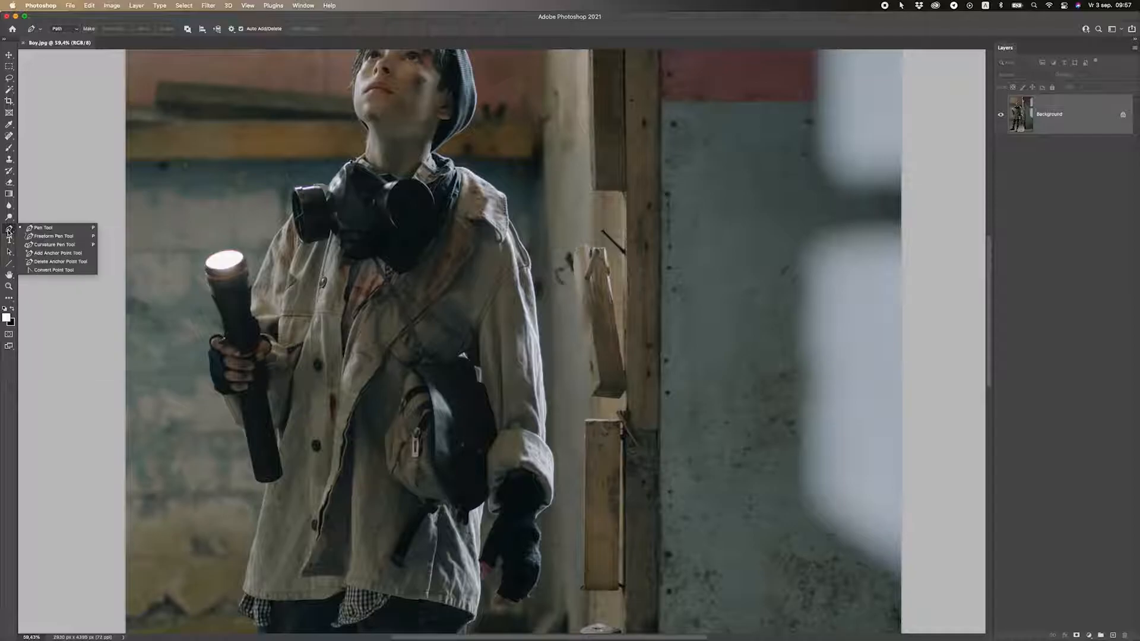
{"action": "left_click", "coordinate": [51, 228]}
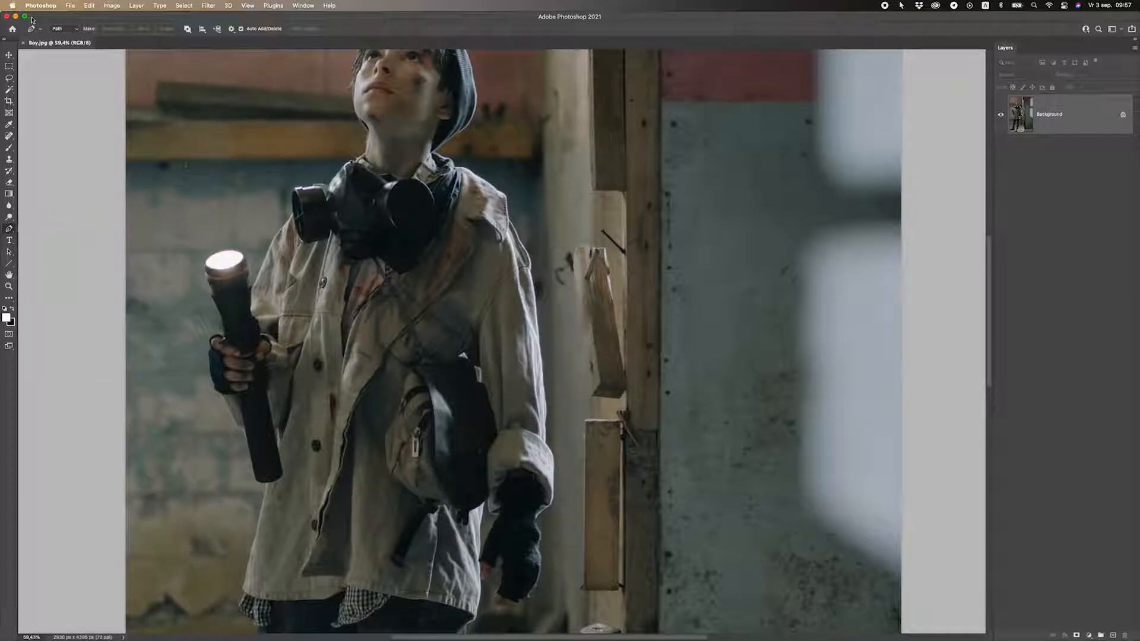
{"action": "left_click", "coordinate": [63, 29]}
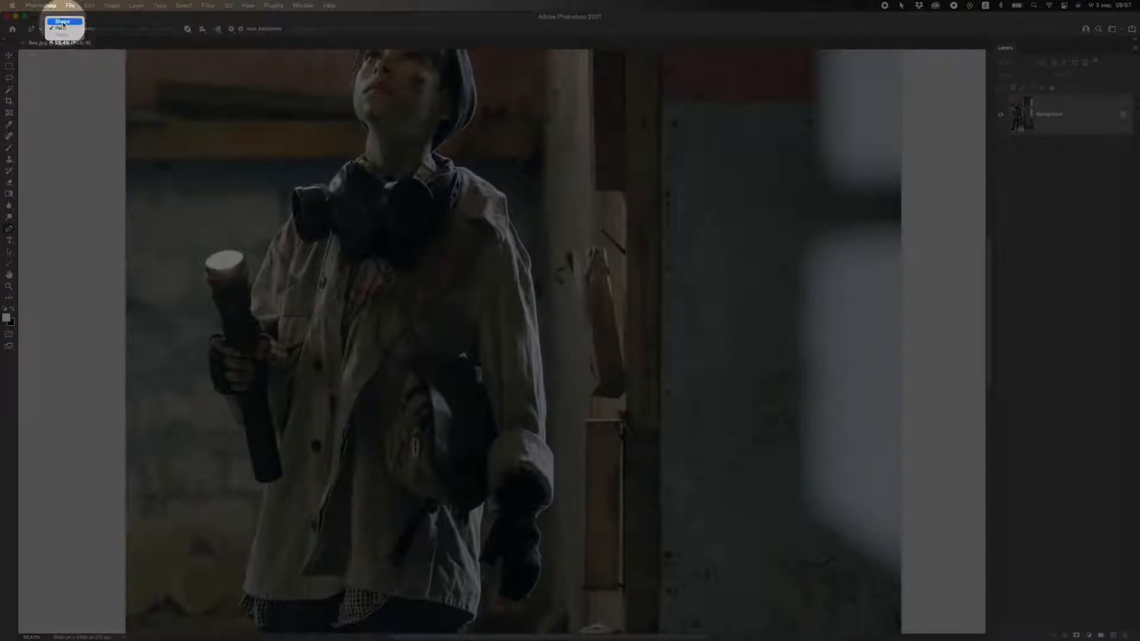
{"action": "left_click", "coordinate": [62, 28]}
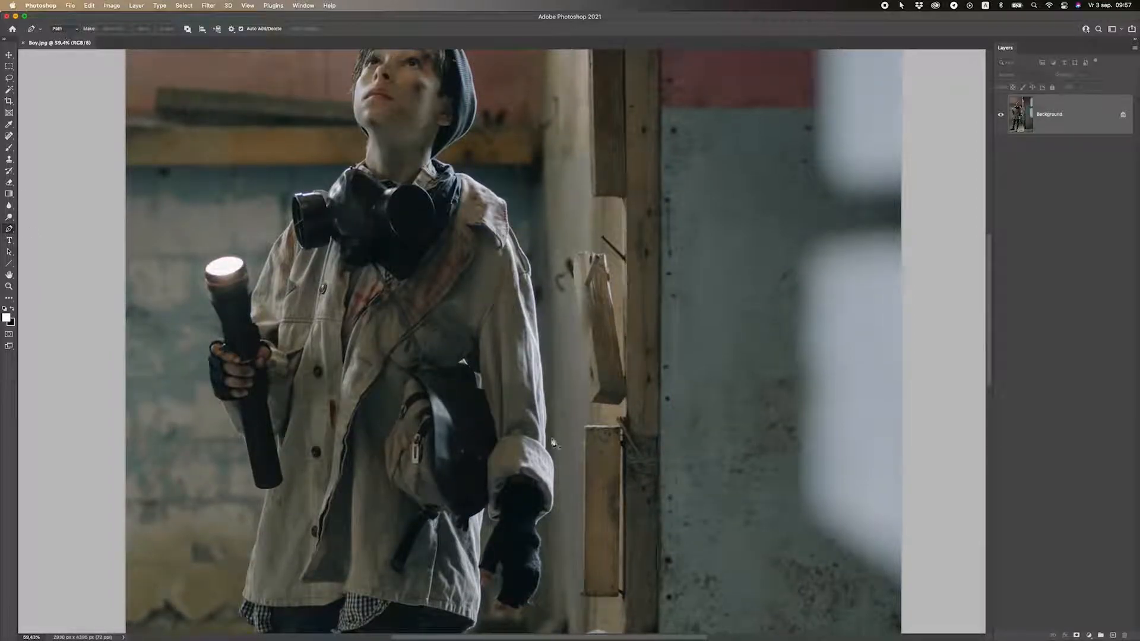
Zoom and pan in on the boy's front boot and lower trouser leg.
{"action": "scroll", "coordinate": [511, 424], "scroll_direction": "down", "scroll_amount": 5}
{"action": "scroll", "coordinate": [455, 422], "scroll_direction": "down", "scroll_amount": 3}
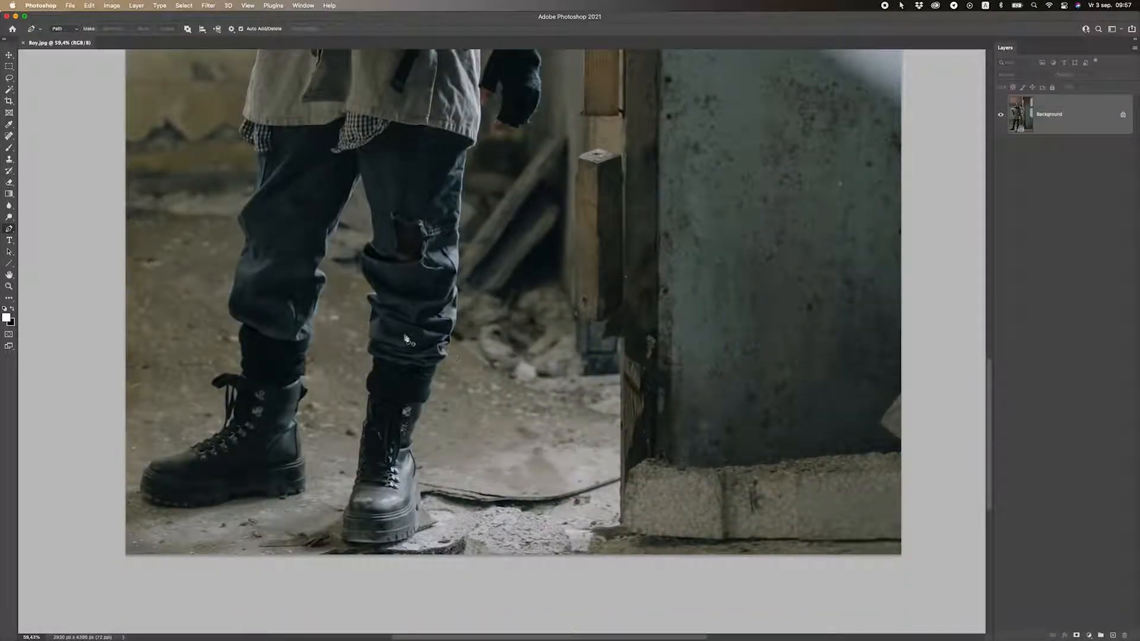
{"action": "scroll", "coordinate": [411, 340], "scroll_direction": "left", "scroll_amount": 1}
{"action": "scroll", "coordinate": [406, 441], "scroll_direction": "left", "scroll_amount": 2}
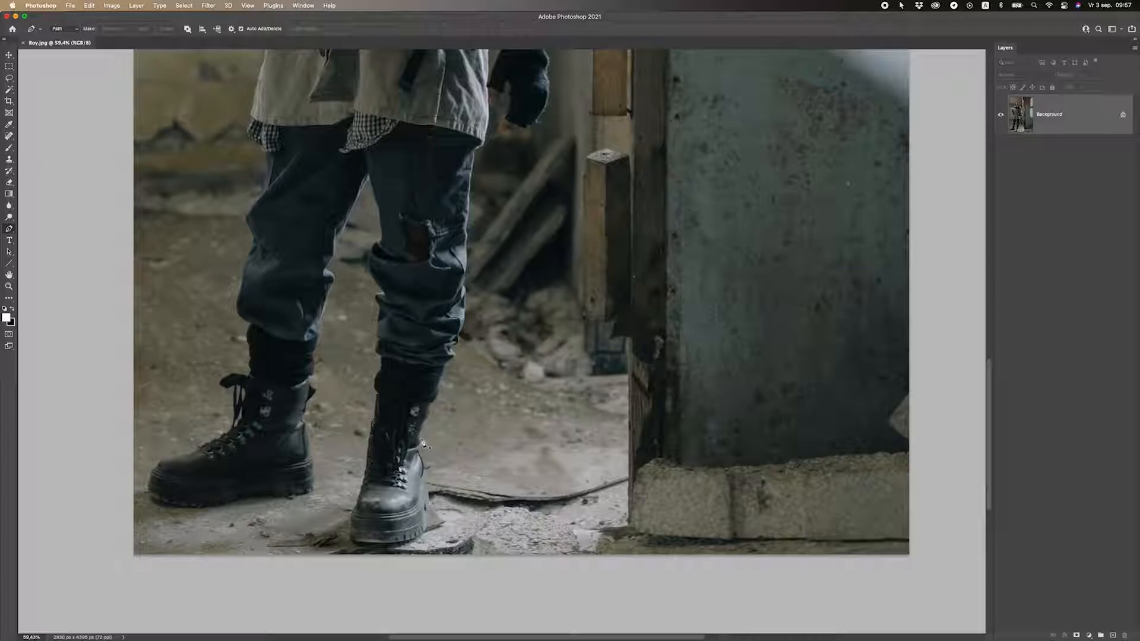
{"action": "scroll", "coordinate": [427, 445], "scroll_direction": "up", "scroll_amount": 1}
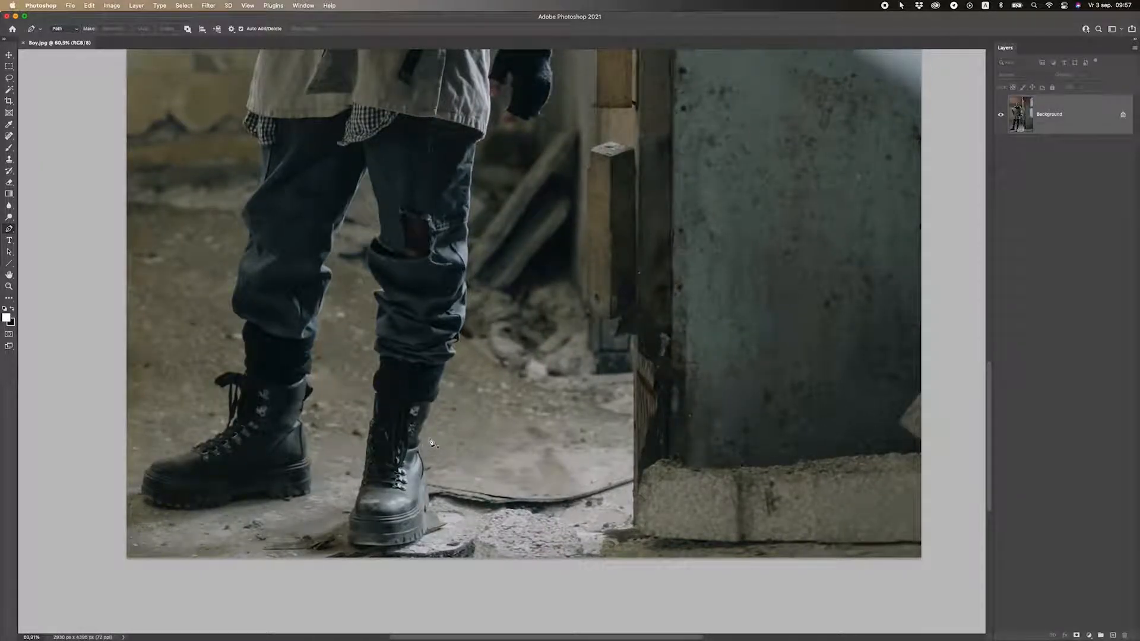
{"action": "scroll", "coordinate": [432, 442], "scroll_direction": "up", "scroll_amount": 4}
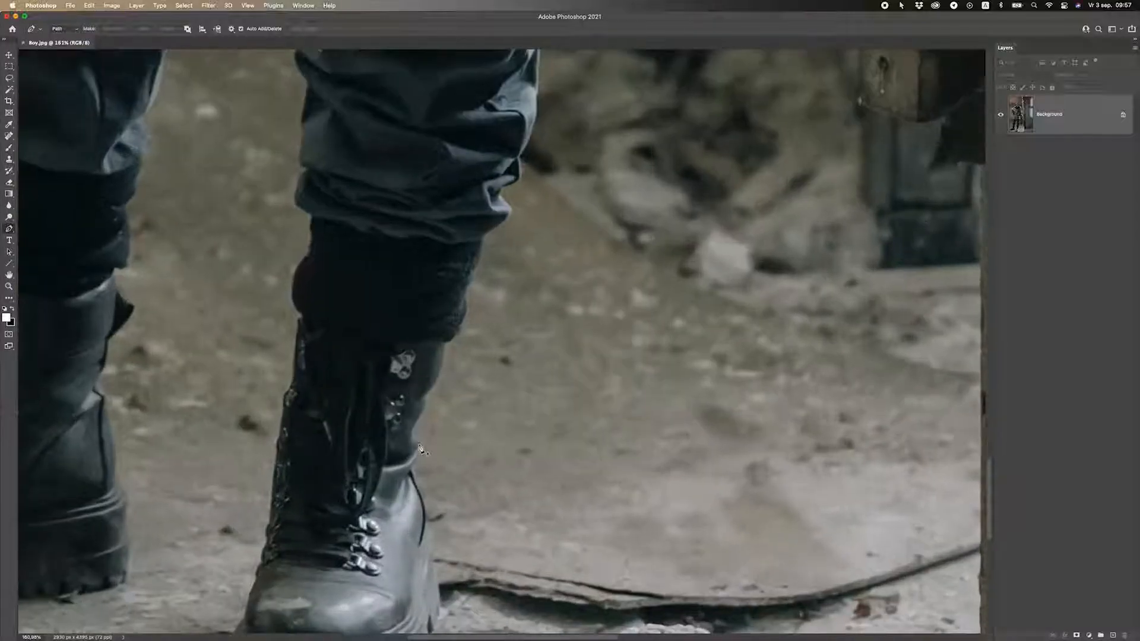
{"action": "scroll", "coordinate": [420, 449], "scroll_direction": "up", "scroll_amount": 2}
{"action": "scroll", "coordinate": [420, 448], "scroll_direction": "down", "scroll_amount": 8}
{"action": "scroll", "coordinate": [419, 448], "scroll_direction": "up", "scroll_amount": 8}
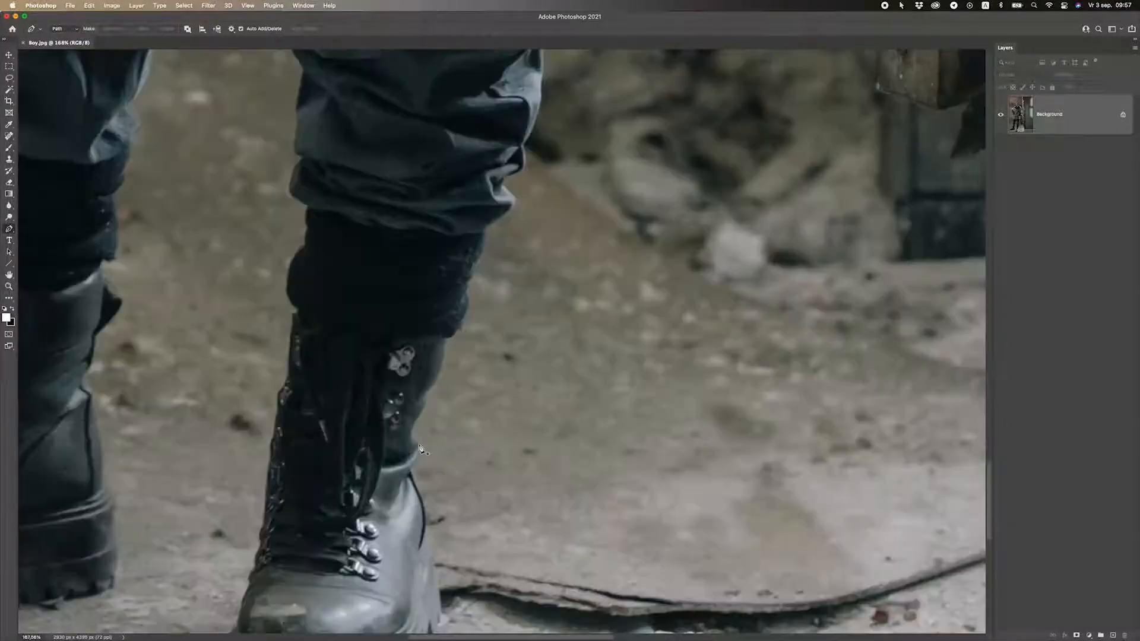
{"action": "scroll", "coordinate": [420, 448], "scroll_direction": "up", "scroll_amount": 4}
{"action": "scroll", "coordinate": [420, 449], "scroll_direction": "down", "scroll_amount": 2}
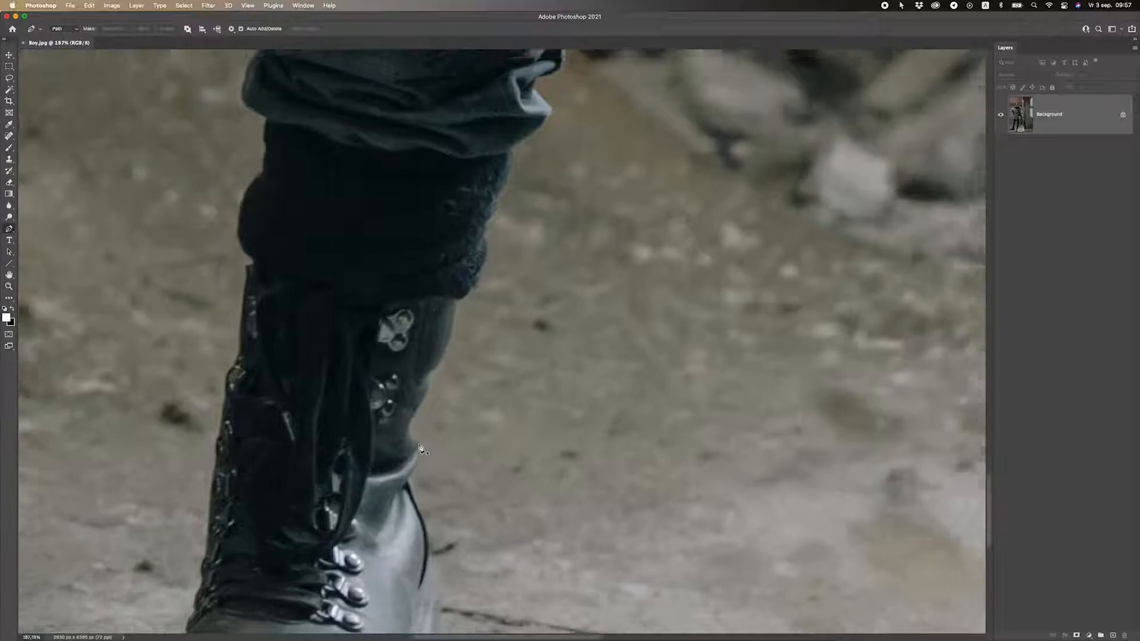
{"action": "scroll", "coordinate": [419, 448], "scroll_direction": "down", "scroll_amount": 4}
{"action": "scroll", "coordinate": [419, 448], "scroll_direction": "up", "scroll_amount": 5}
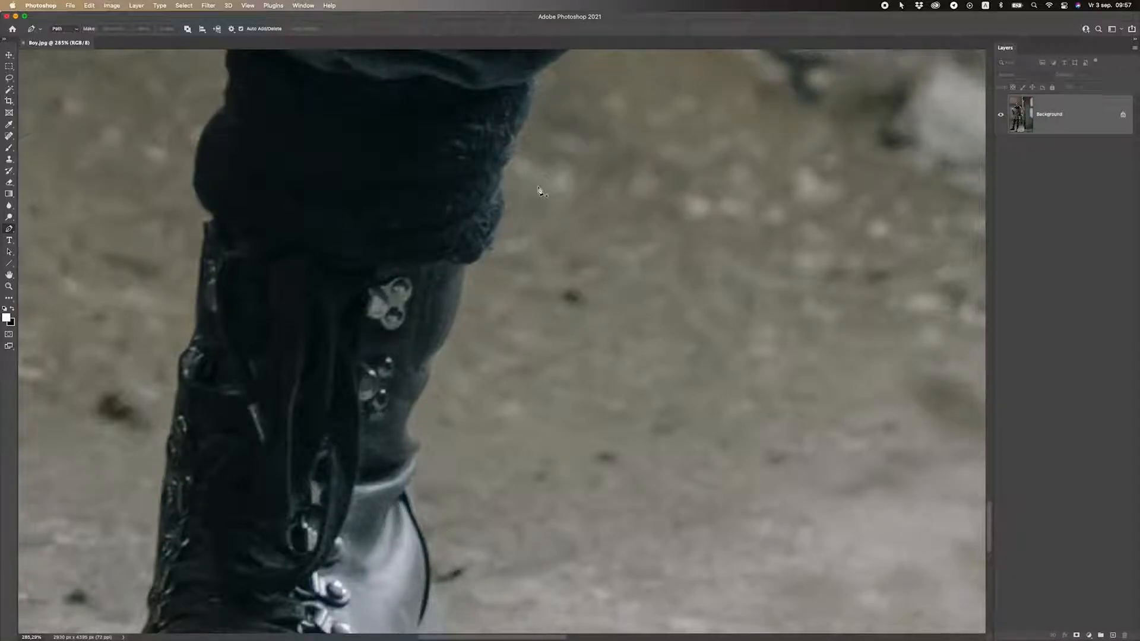
{"action": "left_click_drag", "start_coordinate": [553, 113], "coordinate": [509, 355]}
{"action": "scroll", "coordinate": [516, 344], "scroll_direction": "down", "scroll_amount": 10}
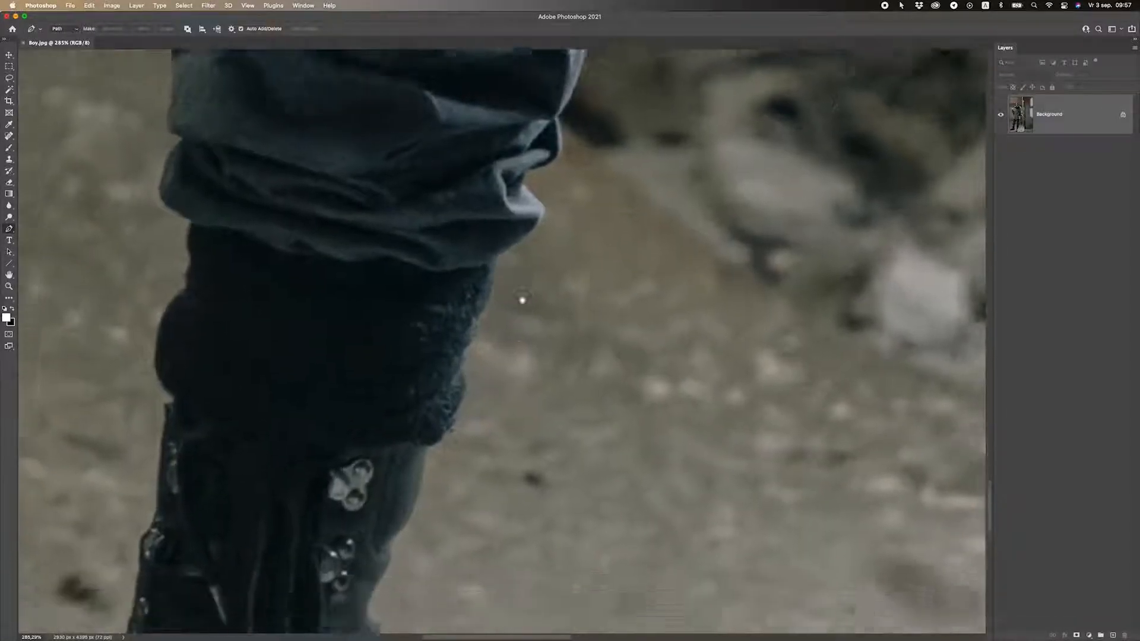
{"action": "scroll", "coordinate": [571, 458], "scroll_direction": "down", "scroll_amount": 5}
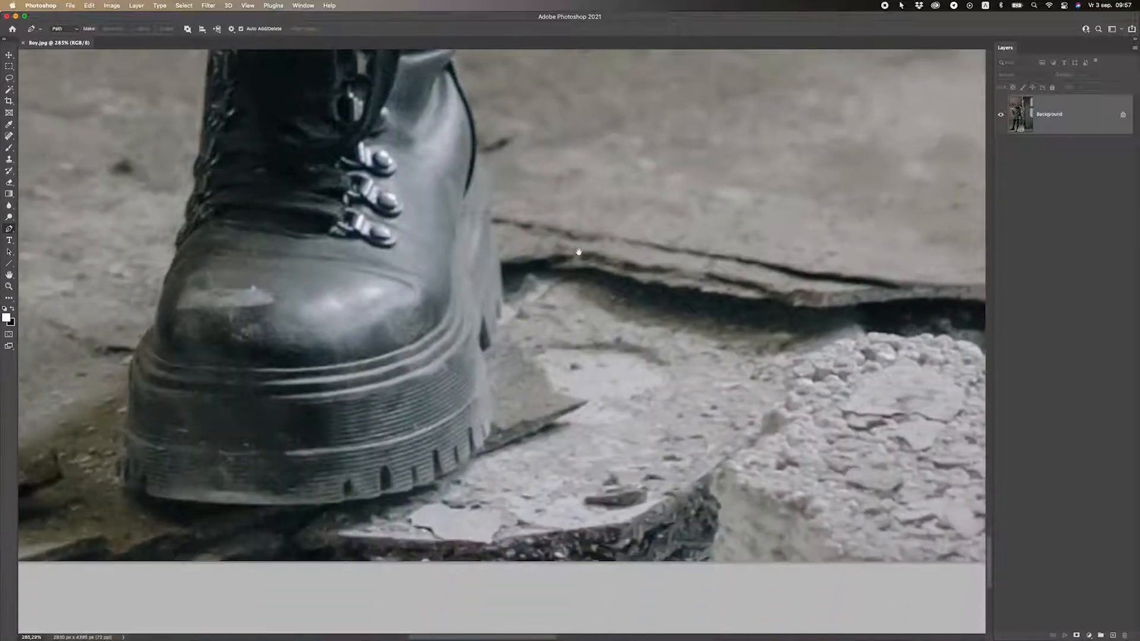
{"action": "scroll", "coordinate": [474, 334], "scroll_direction": "up", "scroll_amount": 8}
{"action": "scroll", "coordinate": [473, 332], "scroll_direction": "down", "scroll_amount": 4}
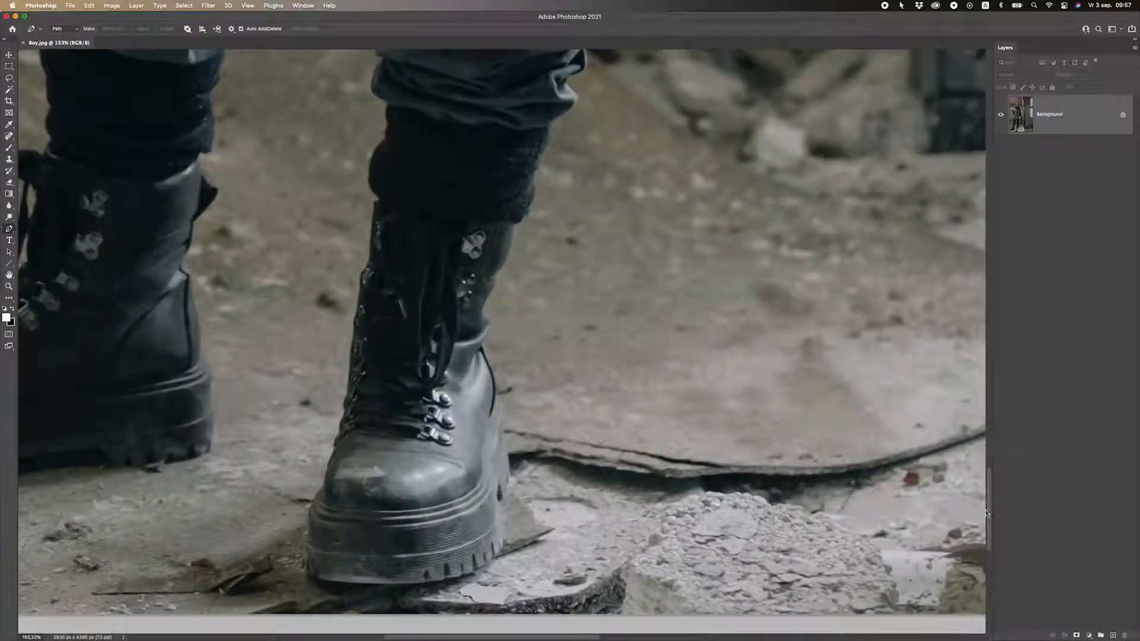
{"action": "scroll", "coordinate": [986, 475], "scroll_direction": "up", "scroll_amount": 5}
{"action": "scroll", "coordinate": [984, 471], "scroll_direction": "down", "scroll_amount": 1}
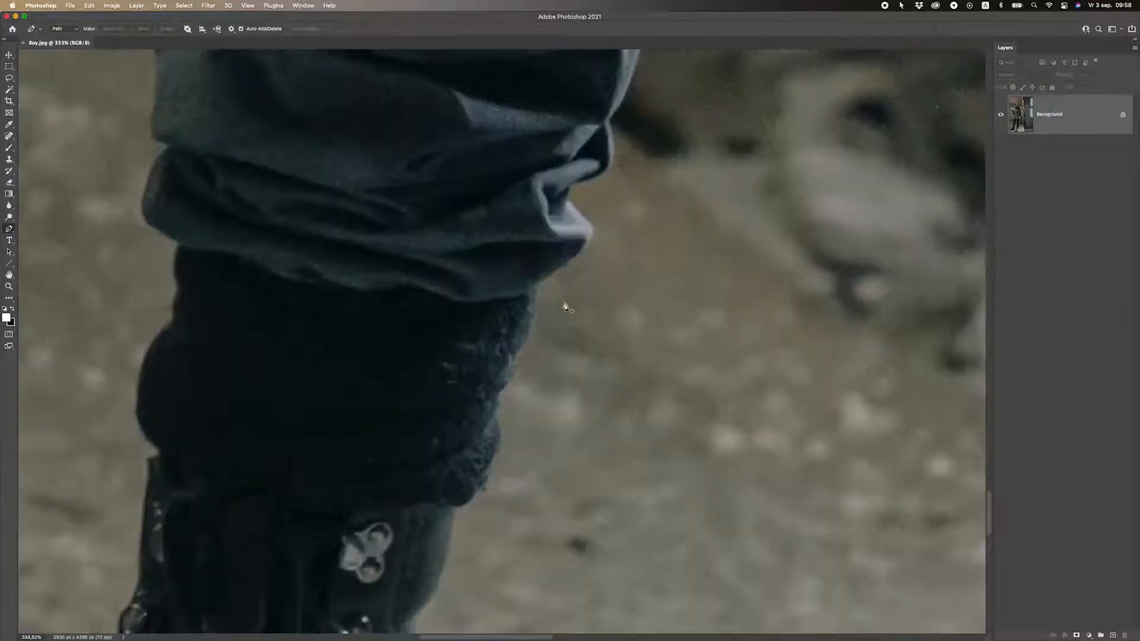
{"action": "scroll", "coordinate": [549, 279], "scroll_direction": "up", "scroll_amount": 4}
Place the first Pen anchors along the trouser hem, ending at its outer corner.
{"action": "left_click", "coordinate": [536, 290]}
{"action": "scroll", "coordinate": [594, 262], "scroll_direction": "up", "scroll_amount": 3}
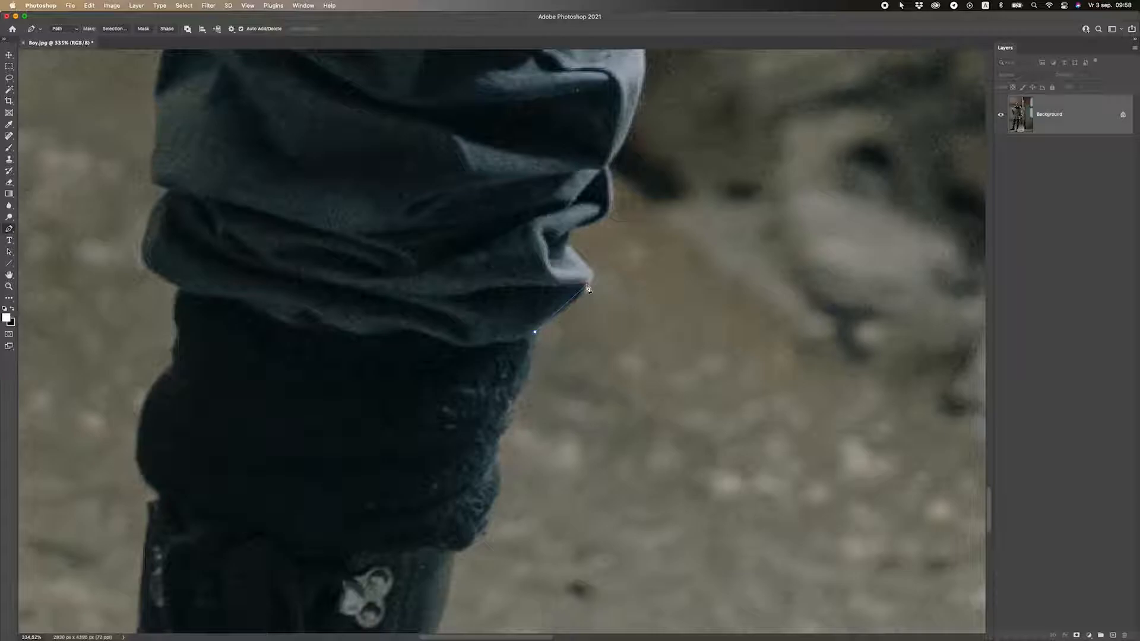
{"action": "left_click_drag", "start_coordinate": [586, 284], "coordinate": [589, 246]}
{"action": "left_click", "coordinate": [585, 285]}
{"action": "left_click_drag", "start_coordinate": [554, 313], "coordinate": [581, 299]}
{"action": "scroll", "coordinate": [593, 296], "scroll_direction": "up", "scroll_amount": 2}
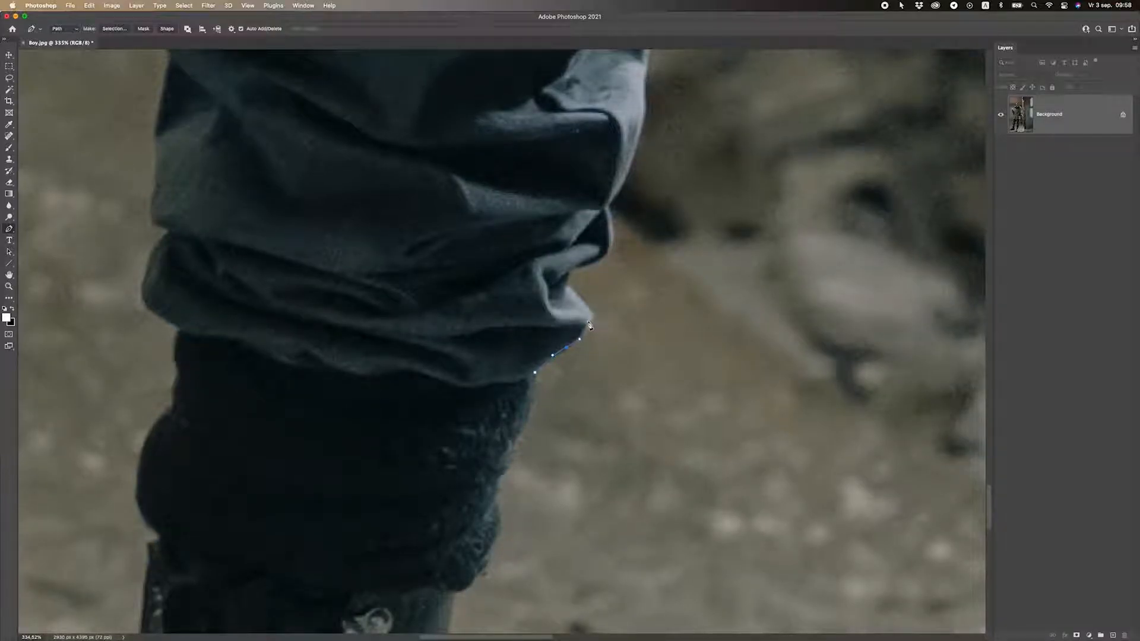
{"action": "left_click", "coordinate": [588, 325]}
{"action": "scroll", "coordinate": [593, 315], "scroll_direction": "up", "scroll_amount": 5}
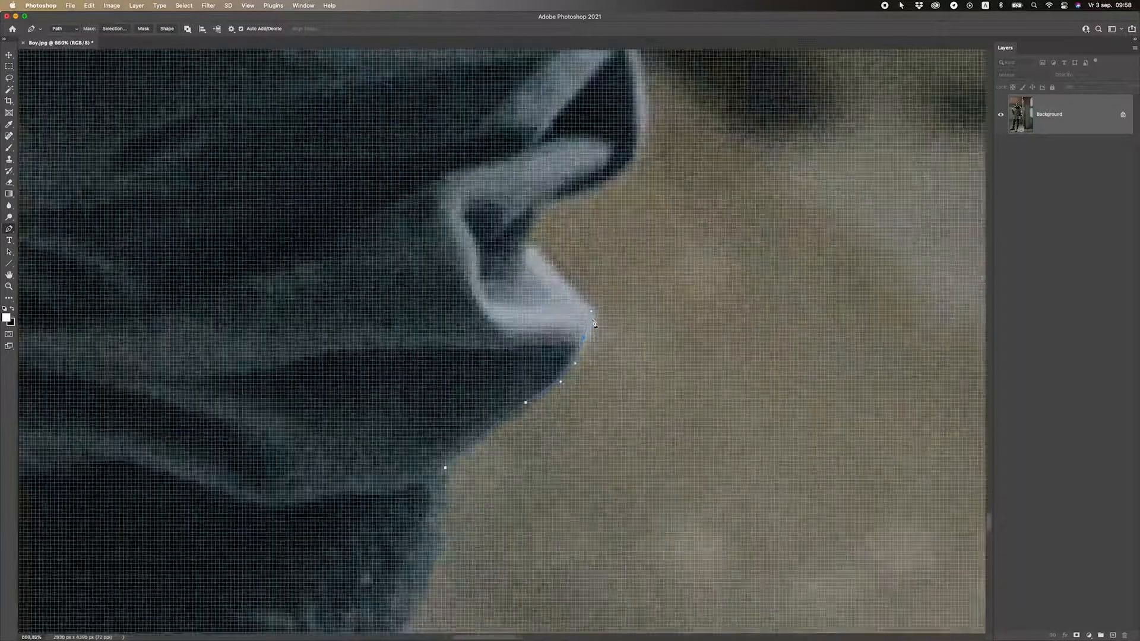
{"action": "scroll", "coordinate": [588, 324], "scroll_direction": "down", "scroll_amount": 4}
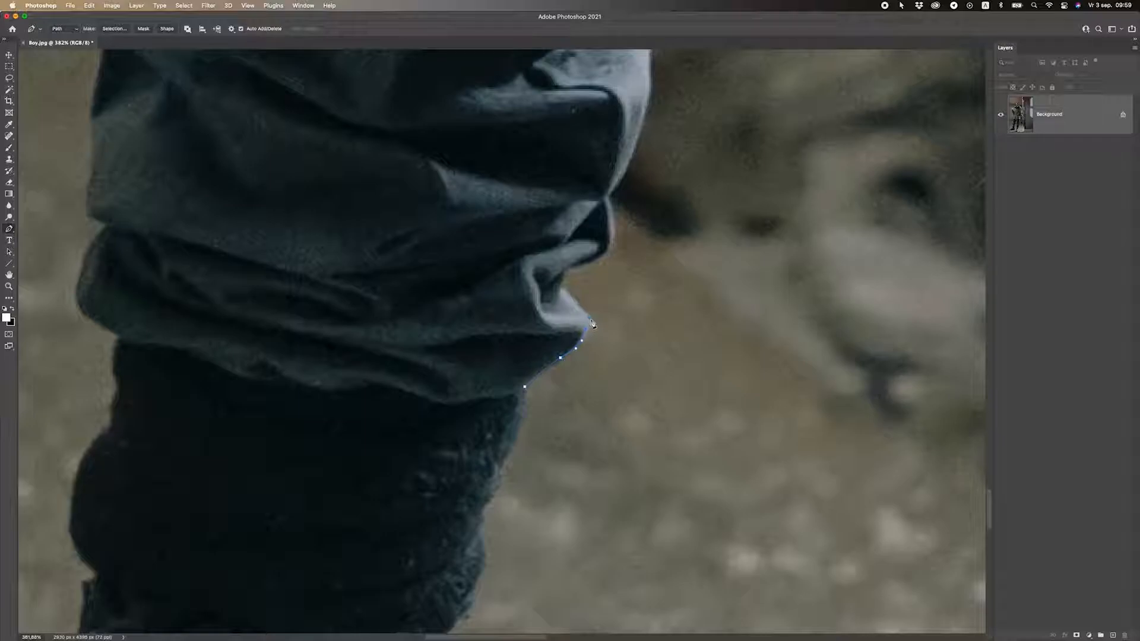
Undo the stray anchor and add anchors up the trouser edge around the fabric fold.
{"action": "key", "text": "super+z"}
{"action": "left_click_drag", "start_coordinate": [589, 316], "coordinate": [575, 303]}
{"action": "left_click_drag", "start_coordinate": [562, 293], "coordinate": [554, 293]}
{"action": "left_click", "coordinate": [562, 288]}
{"action": "left_click", "coordinate": [561, 273]}
{"action": "left_click", "coordinate": [575, 266]}
{"action": "left_click", "coordinate": [587, 263]}
{"action": "left_click", "coordinate": [607, 257]}
{"action": "left_click", "coordinate": [614, 203]}
{"action": "left_click_drag", "start_coordinate": [601, 190], "coordinate": [593, 171]}
{"action": "left_click", "coordinate": [609, 196], "text": "alt"}
Add curved anchors higher up the trouser edge, undoing and re-placing misplaced top anchors.
{"action": "scroll", "coordinate": [610, 207], "scroll_direction": "up", "scroll_amount": 5}
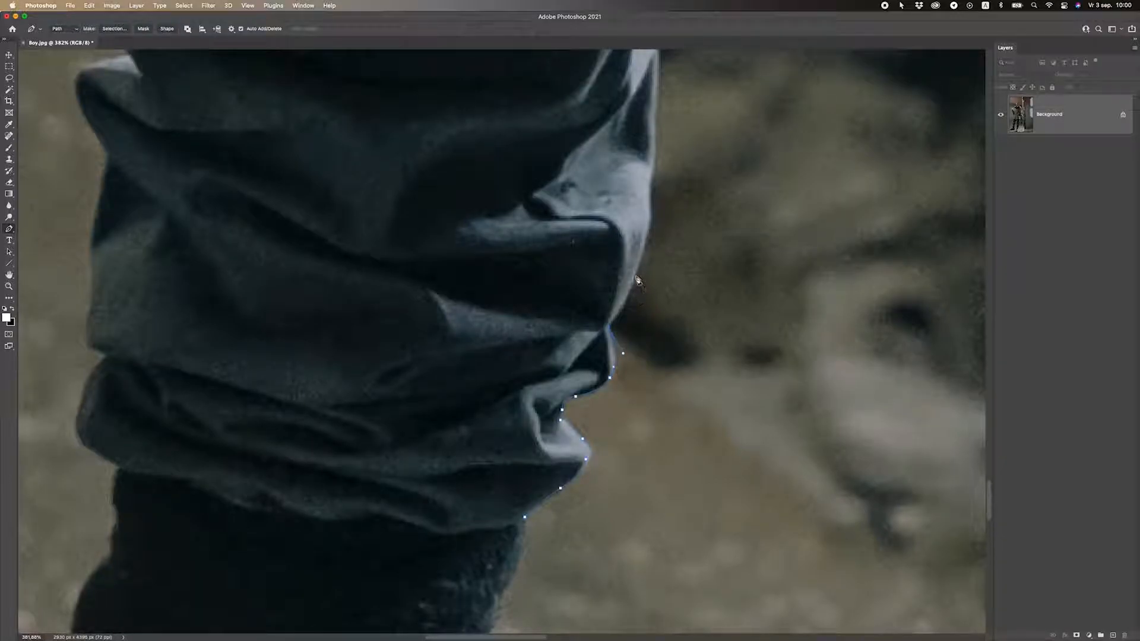
{"action": "left_click_drag", "start_coordinate": [626, 310], "coordinate": [649, 195]}
{"action": "scroll", "coordinate": [649, 220], "scroll_direction": "up", "scroll_amount": 3}
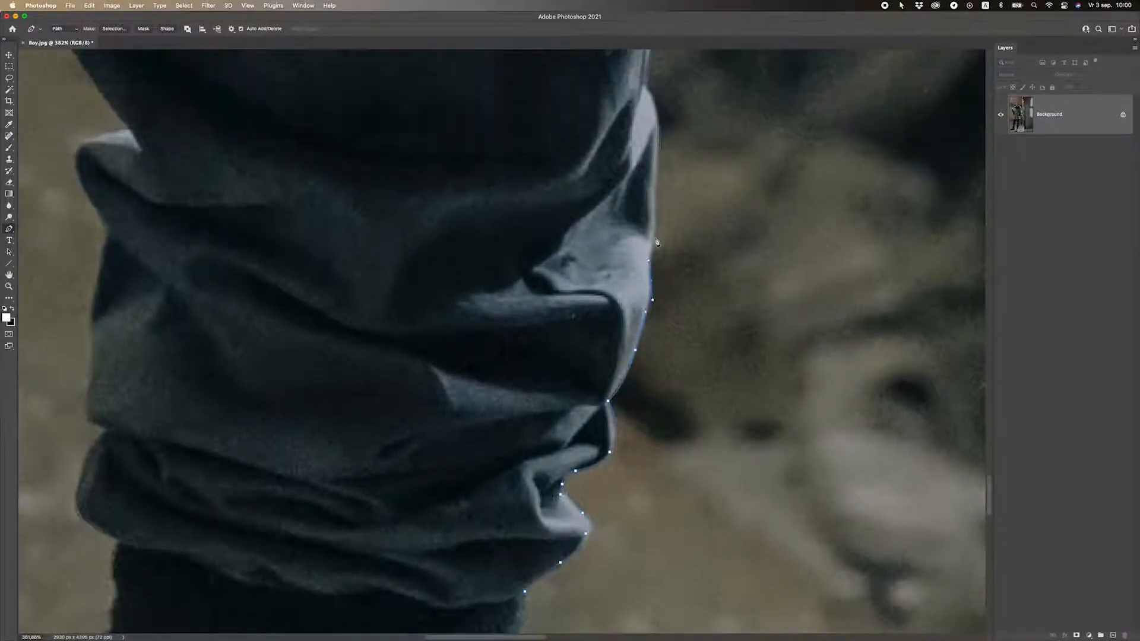
{"action": "scroll", "coordinate": [658, 219], "scroll_direction": "up", "scroll_amount": 2}
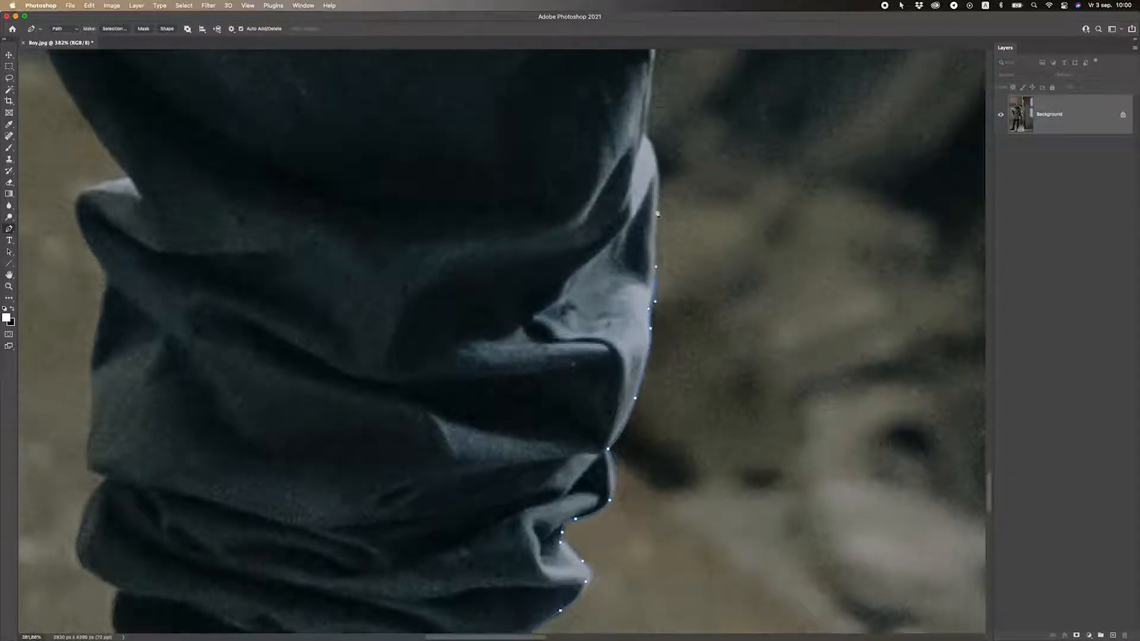
{"action": "left_click_drag", "start_coordinate": [657, 233], "coordinate": [625, 158]}
{"action": "scroll", "coordinate": [661, 187], "scroll_direction": "up", "scroll_amount": 2}
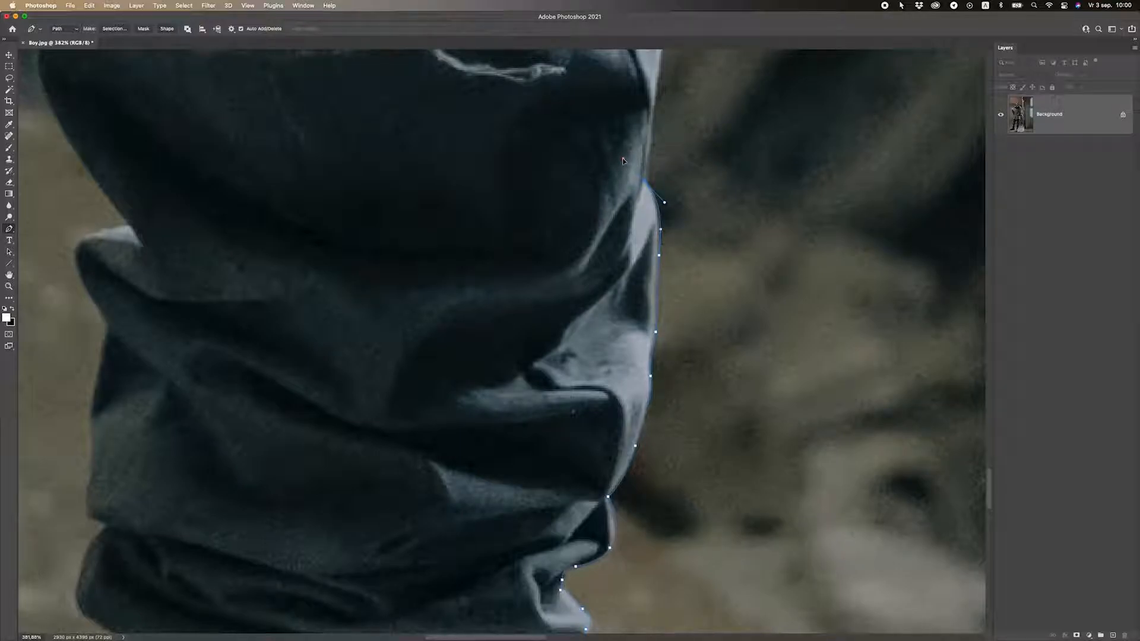
{"action": "left_click_drag", "start_coordinate": [624, 161], "coordinate": [620, 146]}
{"action": "scroll", "coordinate": [660, 175], "scroll_direction": "up", "scroll_amount": 3}
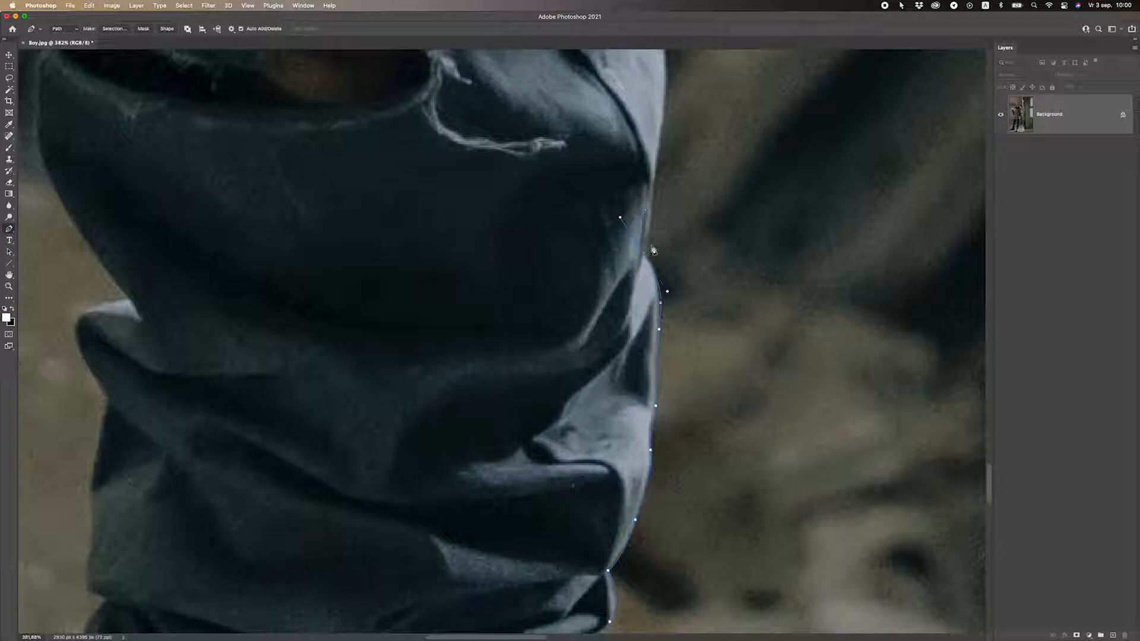
{"action": "key", "text": "super+z"}
{"action": "left_click_drag", "start_coordinate": [644, 257], "coordinate": [624, 249]}
{"action": "scroll", "coordinate": [669, 237], "scroll_direction": "up", "scroll_amount": 3}
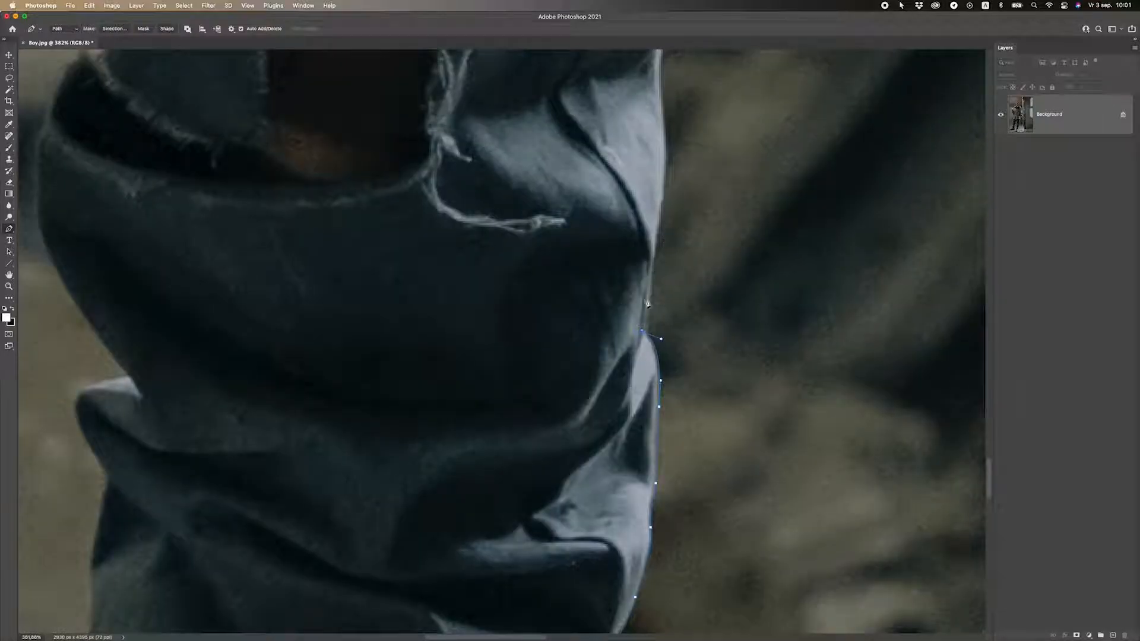
{"action": "left_click_drag", "start_coordinate": [651, 307], "coordinate": [651, 286]}
Add anchors up the right edge of the jeans, including curved points.
{"action": "scroll", "coordinate": [652, 323], "scroll_direction": "up", "scroll_amount": 10}
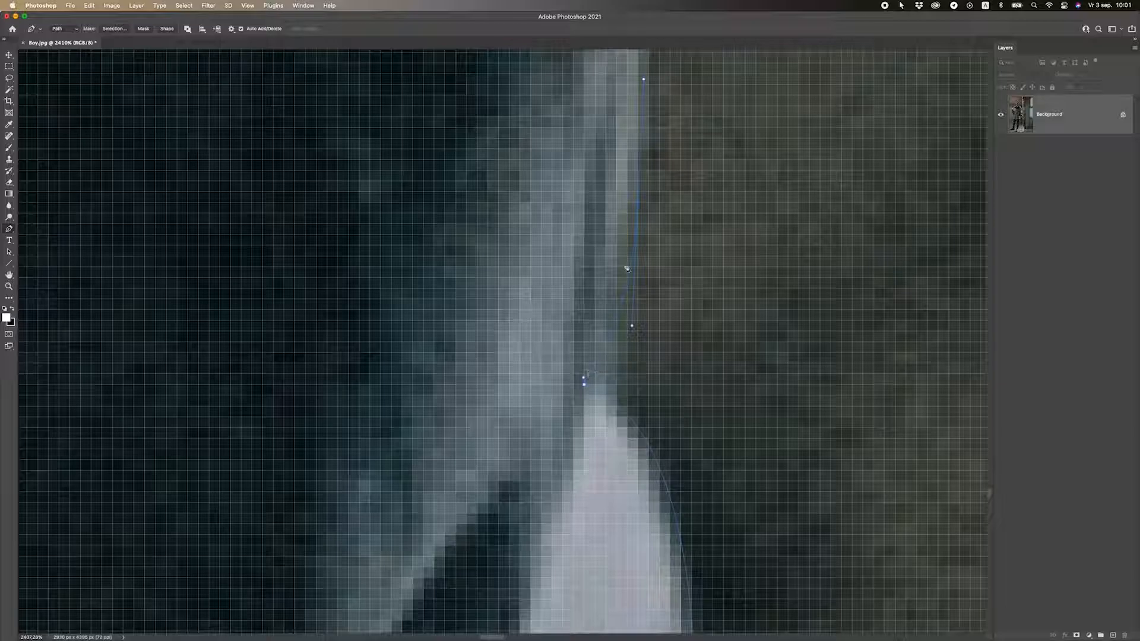
{"action": "scroll", "coordinate": [648, 309], "scroll_direction": "down", "scroll_amount": 5}
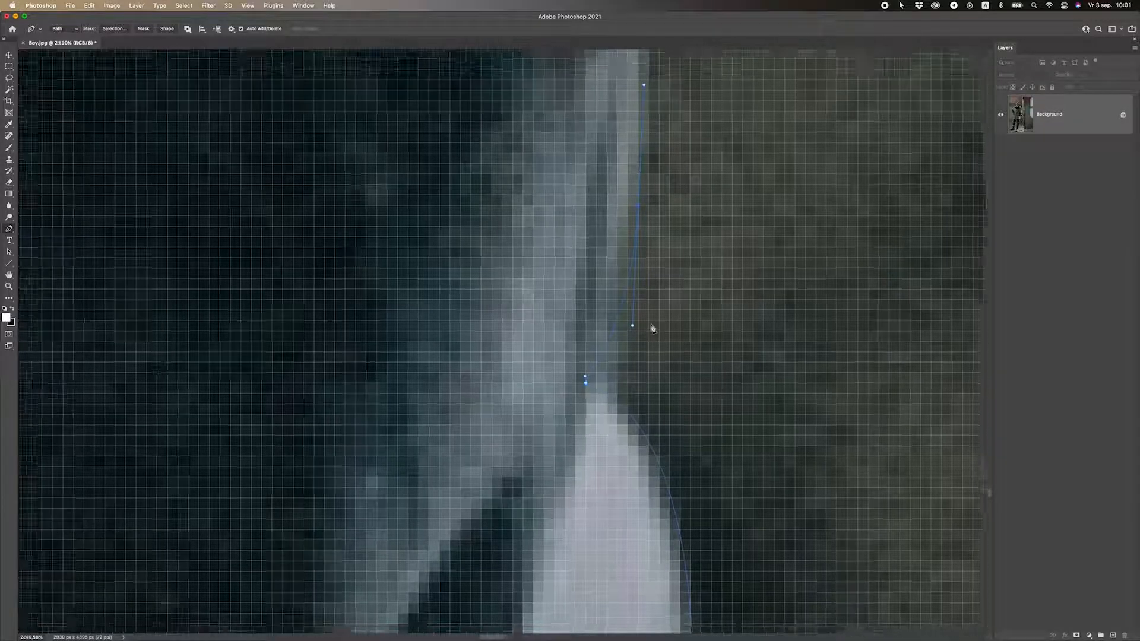
{"action": "scroll", "coordinate": [643, 280], "scroll_direction": "down", "scroll_amount": 6}
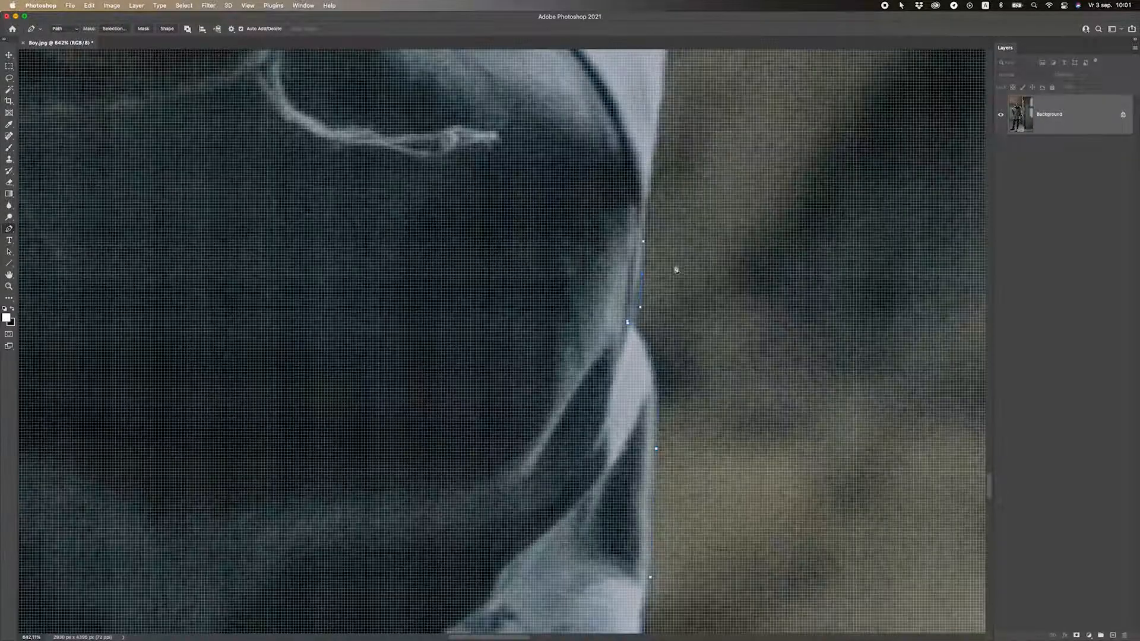
{"action": "scroll", "coordinate": [671, 303], "scroll_direction": "up", "scroll_amount": 2}
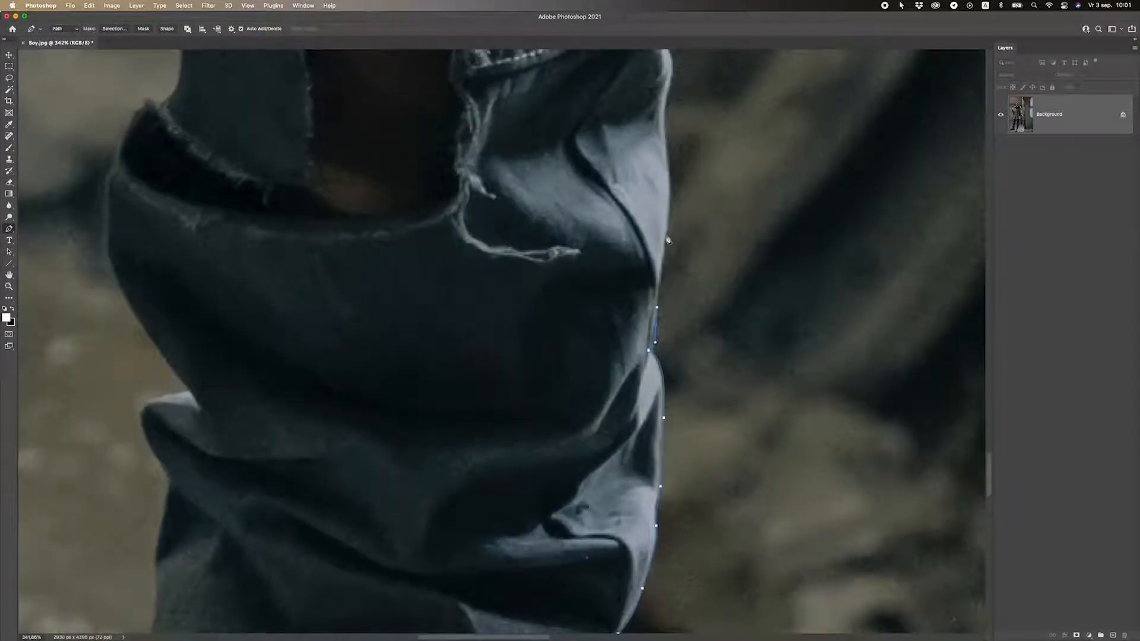
{"action": "scroll", "coordinate": [669, 210], "scroll_direction": "up", "scroll_amount": 3}
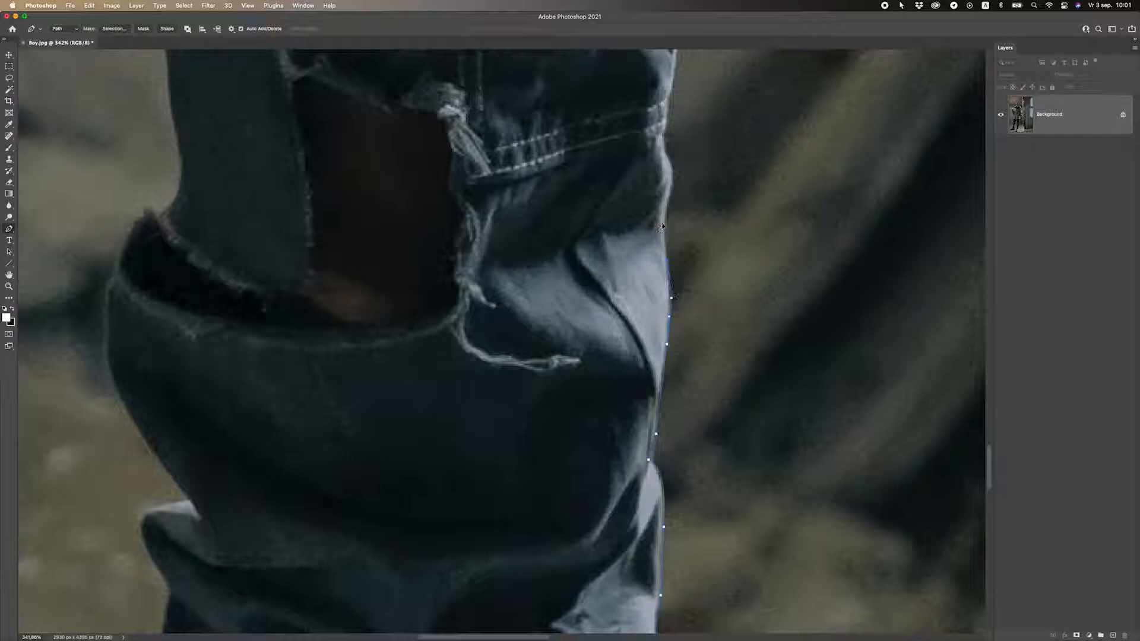
{"action": "left_click", "coordinate": [662, 224]}
{"action": "scroll", "coordinate": [665, 227], "scroll_direction": "up", "scroll_amount": 2}
{"action": "left_click_drag", "start_coordinate": [670, 240], "coordinate": [662, 196]}
{"action": "scroll", "coordinate": [663, 199], "scroll_direction": "up", "scroll_amount": 2}
{"action": "scroll", "coordinate": [668, 205], "scroll_direction": "down", "scroll_amount": 8}
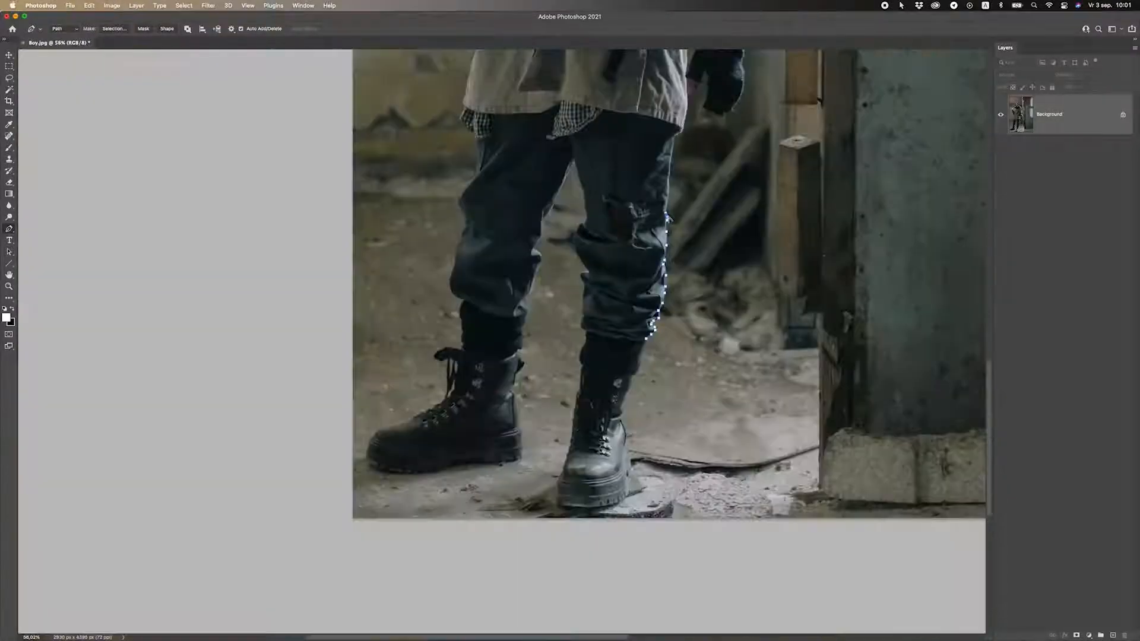
{"action": "scroll", "coordinate": [677, 208], "scroll_direction": "up", "scroll_amount": 5}
{"action": "scroll", "coordinate": [661, 214], "scroll_direction": "up", "scroll_amount": 3}
{"action": "scroll", "coordinate": [661, 217], "scroll_direction": "up", "scroll_amount": 5}
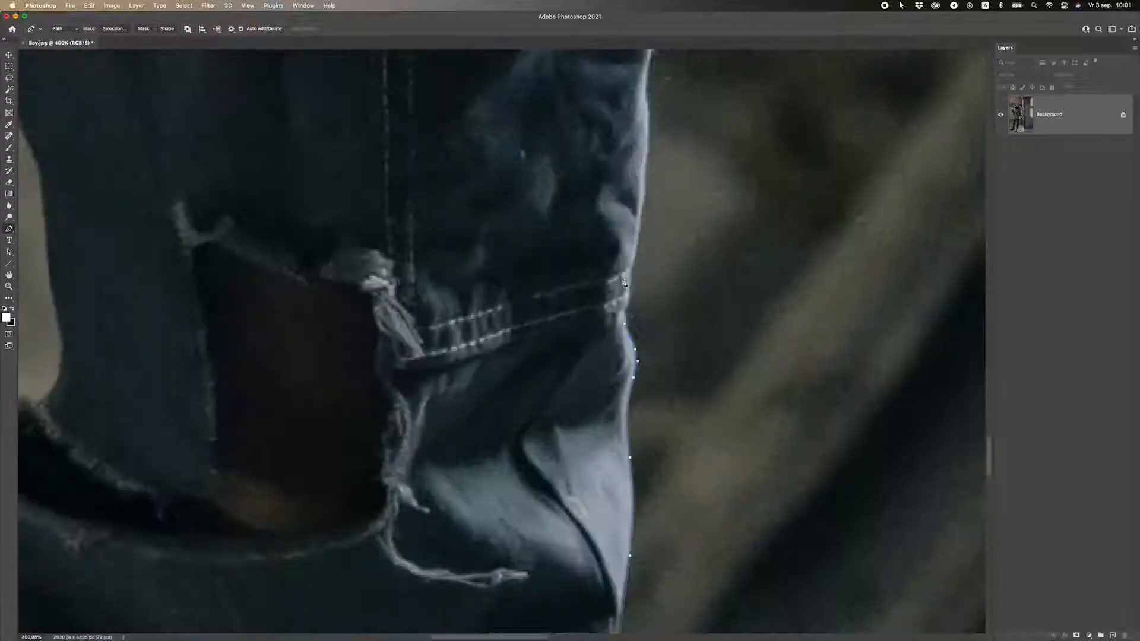
{"action": "left_click", "coordinate": [627, 303]}
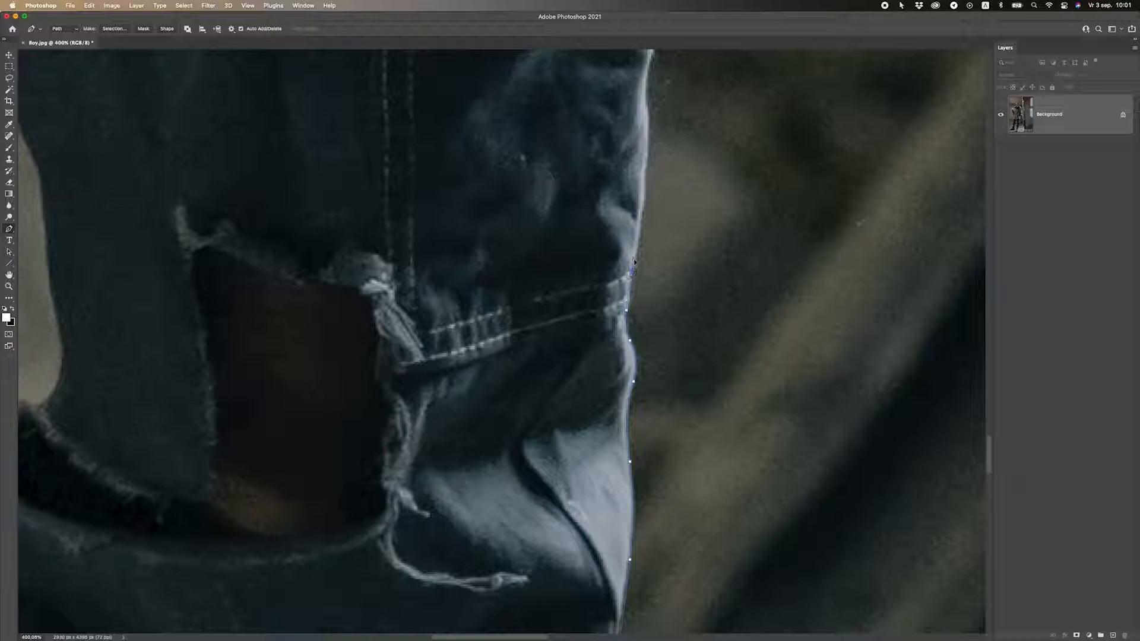
{"action": "scroll", "coordinate": [634, 261], "scroll_direction": "up", "scroll_amount": 2}
{"action": "left_click", "coordinate": [645, 250]}
{"action": "scroll", "coordinate": [646, 246], "scroll_direction": "up", "scroll_amount": 3}
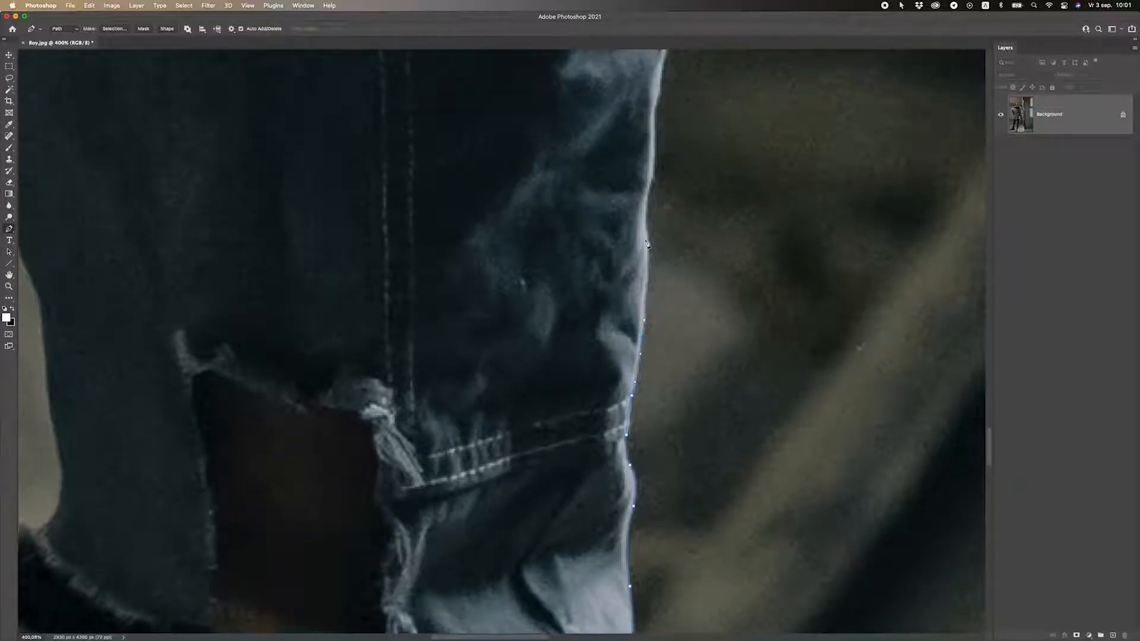
{"action": "left_click_drag", "start_coordinate": [651, 257], "coordinate": [644, 219]}
Continue anchors up the jeans' right edge until the path meets the coat hem.
{"action": "left_click", "coordinate": [647, 211]}
{"action": "scroll", "coordinate": [658, 254], "scroll_direction": "up", "scroll_amount": 3}
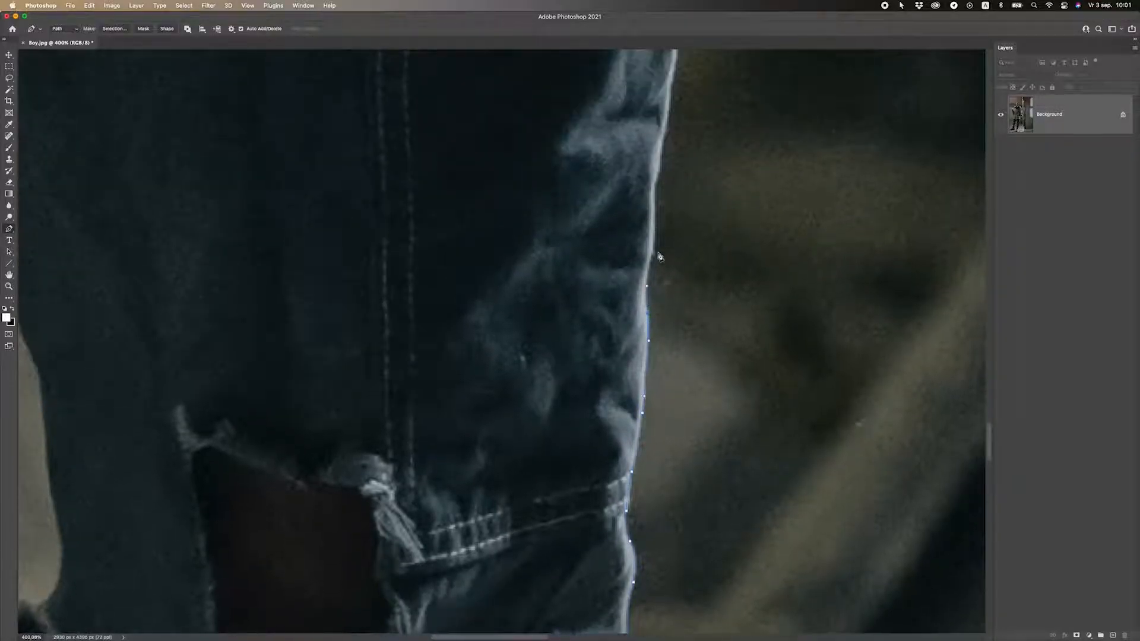
{"action": "left_click", "coordinate": [655, 238]}
{"action": "scroll", "coordinate": [660, 238], "scroll_direction": "up", "scroll_amount": 2}
{"action": "left_click", "coordinate": [650, 245]}
{"action": "left_click", "coordinate": [661, 211]}
{"action": "scroll", "coordinate": [661, 214], "scroll_direction": "up", "scroll_amount": 3}
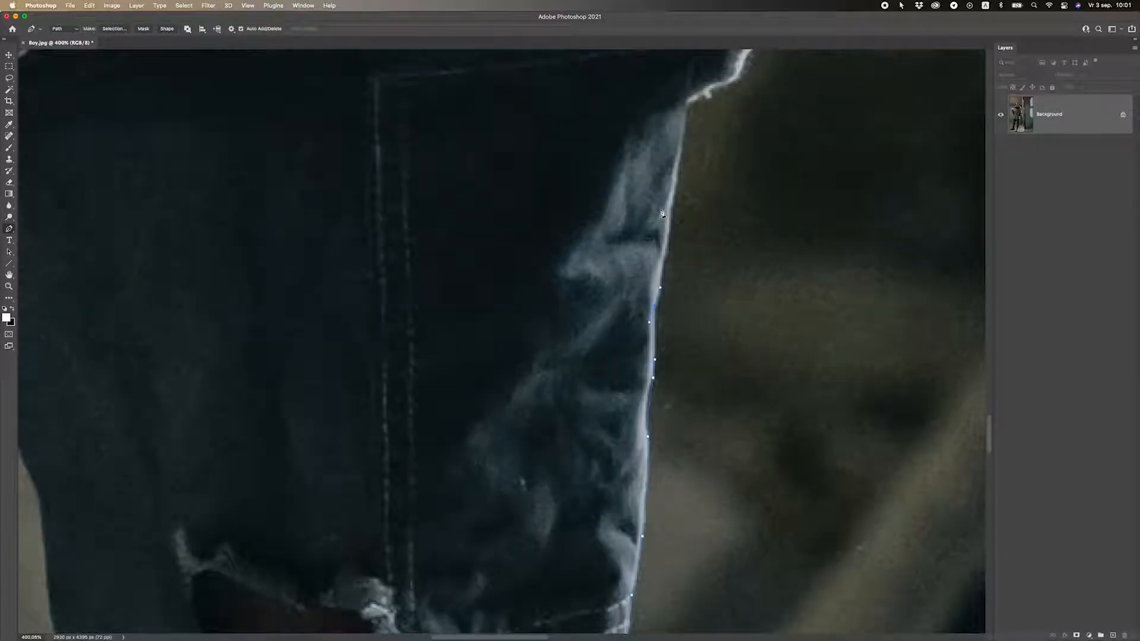
{"action": "left_click", "coordinate": [668, 254]}
{"action": "left_click", "coordinate": [669, 229]}
{"action": "scroll", "coordinate": [677, 228], "scroll_direction": "up", "scroll_amount": 2}
{"action": "left_click", "coordinate": [680, 208]}
{"action": "scroll", "coordinate": [680, 211], "scroll_direction": "up", "scroll_amount": 3}
{"action": "left_click", "coordinate": [684, 227]}
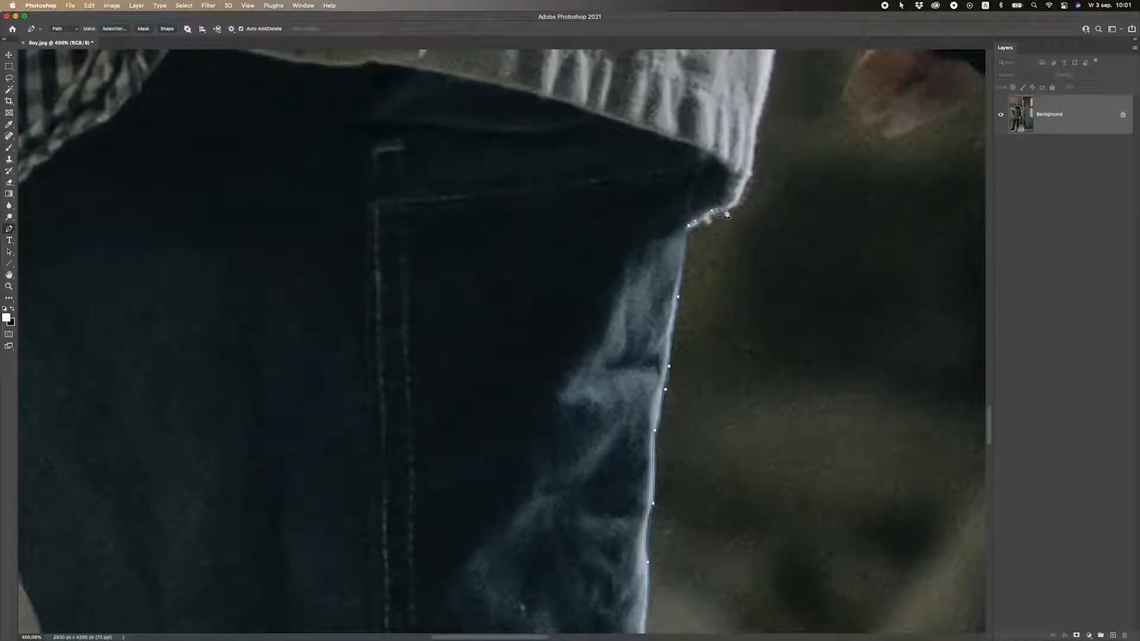
{"action": "left_click", "coordinate": [738, 205]}
{"action": "scroll", "coordinate": [745, 202], "scroll_direction": "up", "scroll_amount": 3}
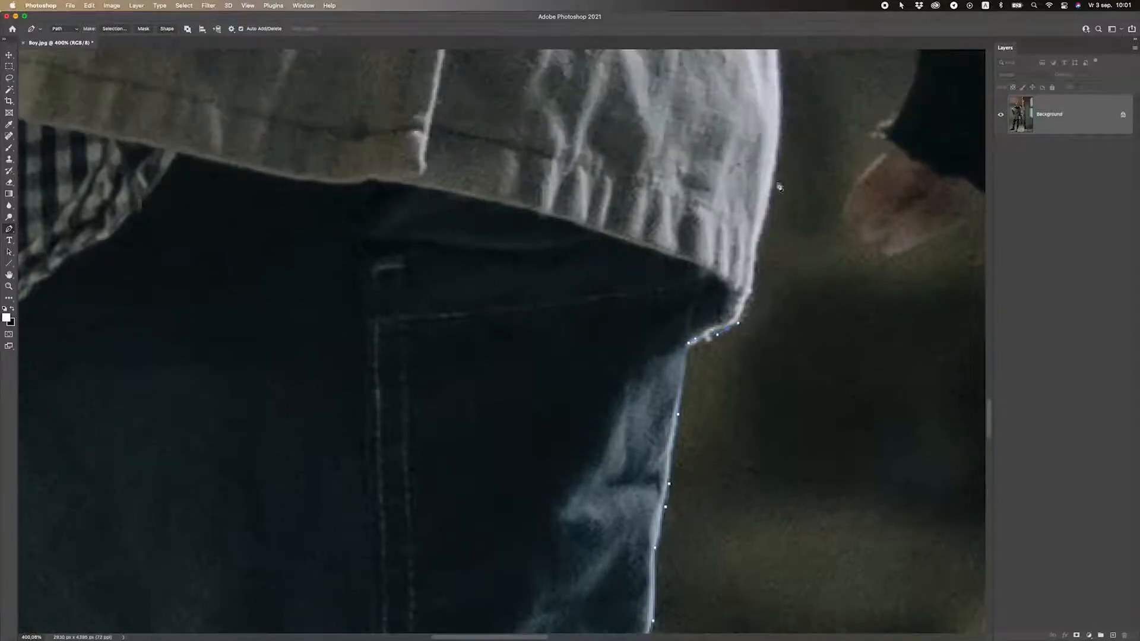
{"action": "scroll", "coordinate": [777, 192], "scroll_direction": "down", "scroll_amount": 5}
{"action": "scroll", "coordinate": [551, 345], "scroll_direction": "up", "scroll_amount": 3}
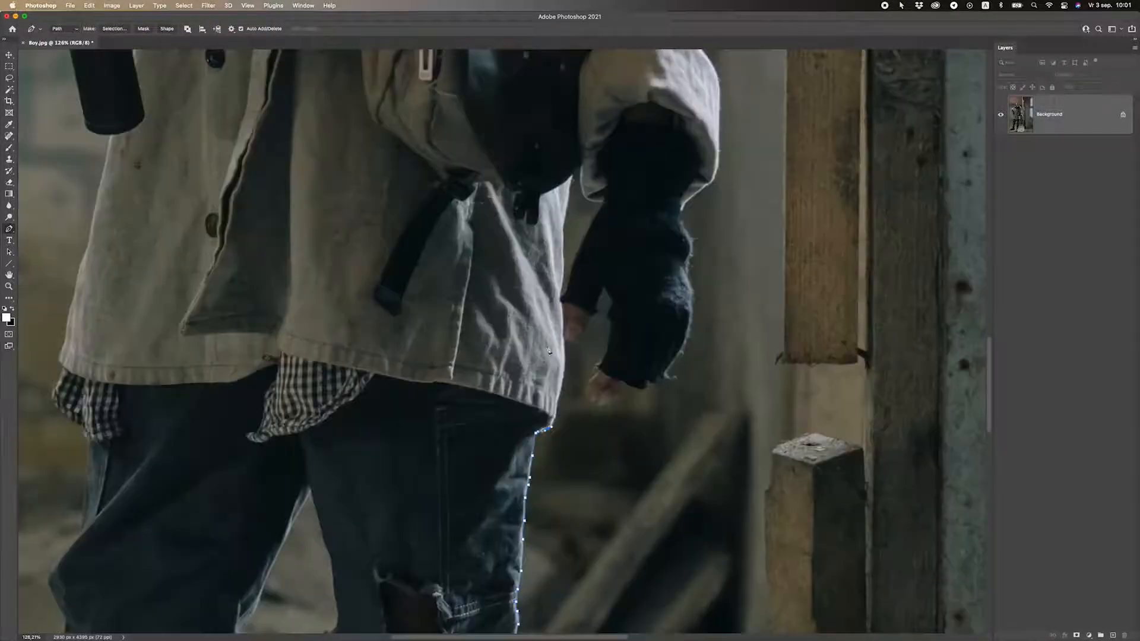
{"action": "scroll", "coordinate": [551, 345], "scroll_direction": "down", "scroll_amount": 4}
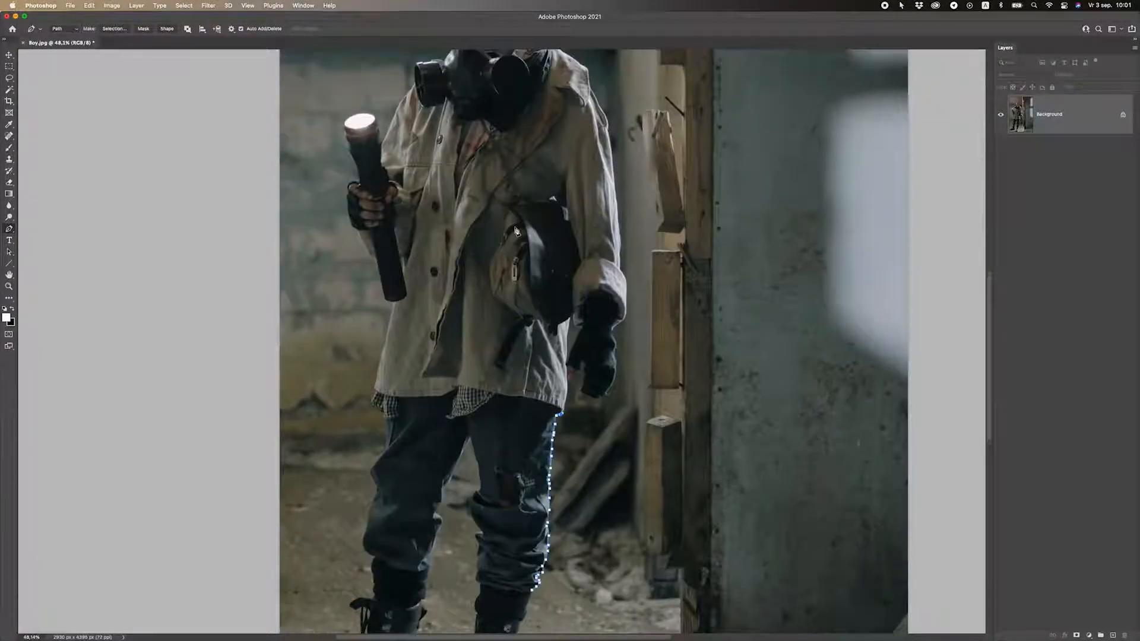
Place Pen anchors up the coat's edge, curving the path toward the boy's hand.
{"action": "scroll", "coordinate": [516, 231], "scroll_direction": "up", "scroll_amount": 3}
{"action": "scroll", "coordinate": [579, 449], "scroll_direction": "up", "scroll_amount": 3}
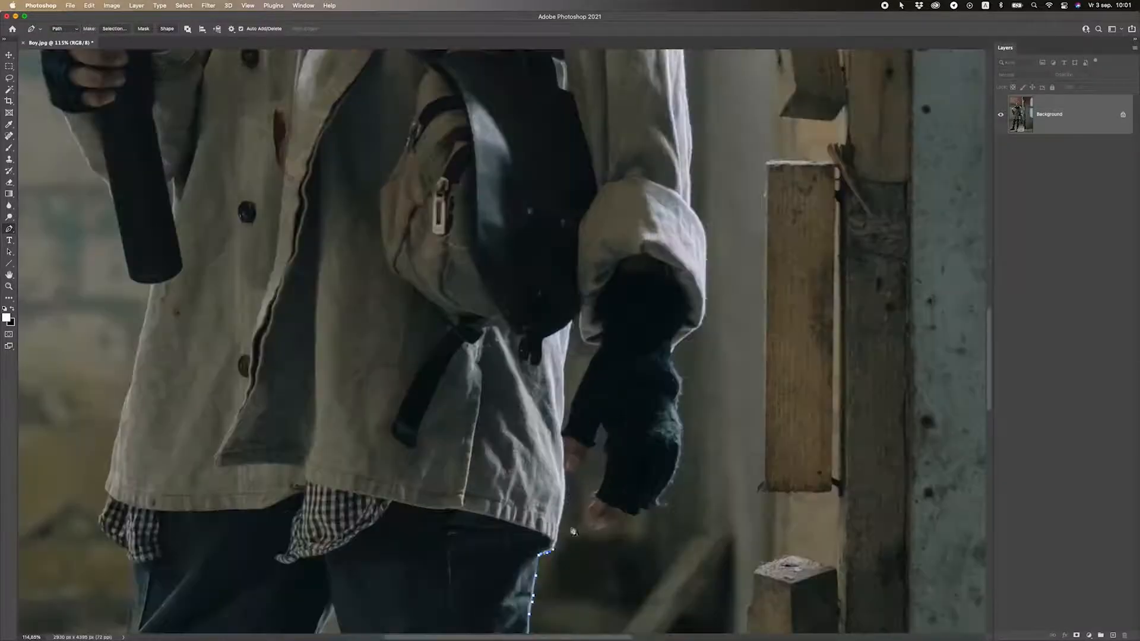
{"action": "scroll", "coordinate": [572, 526], "scroll_direction": "up", "scroll_amount": 3}
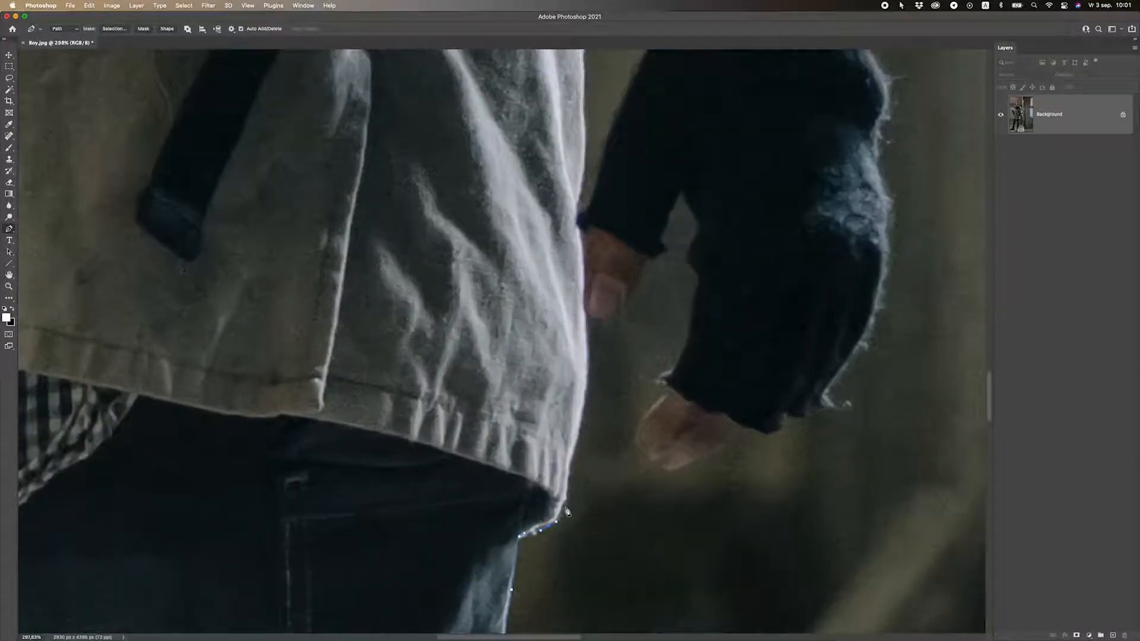
{"action": "scroll", "coordinate": [568, 511], "scroll_direction": "up", "scroll_amount": 2}
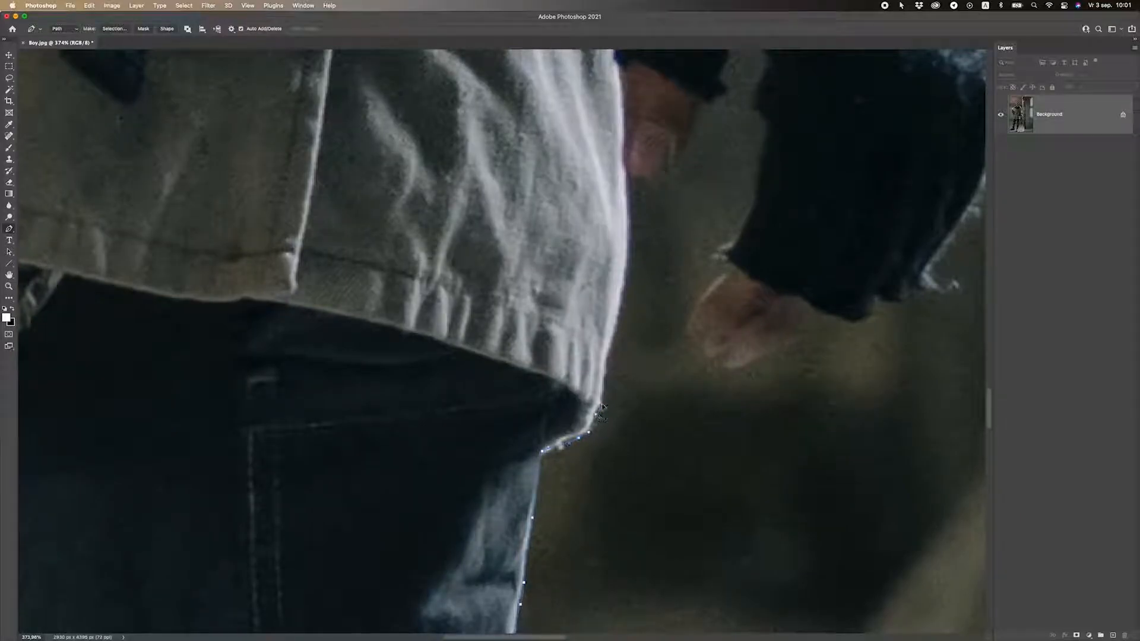
{"action": "left_click", "coordinate": [603, 398]}
{"action": "left_click", "coordinate": [612, 346]}
{"action": "scroll", "coordinate": [624, 324], "scroll_direction": "up", "scroll_amount": 1}
{"action": "left_click", "coordinate": [630, 249]}
{"action": "scroll", "coordinate": [631, 273], "scroll_direction": "up", "scroll_amount": 4}
{"action": "left_click", "coordinate": [630, 274]}
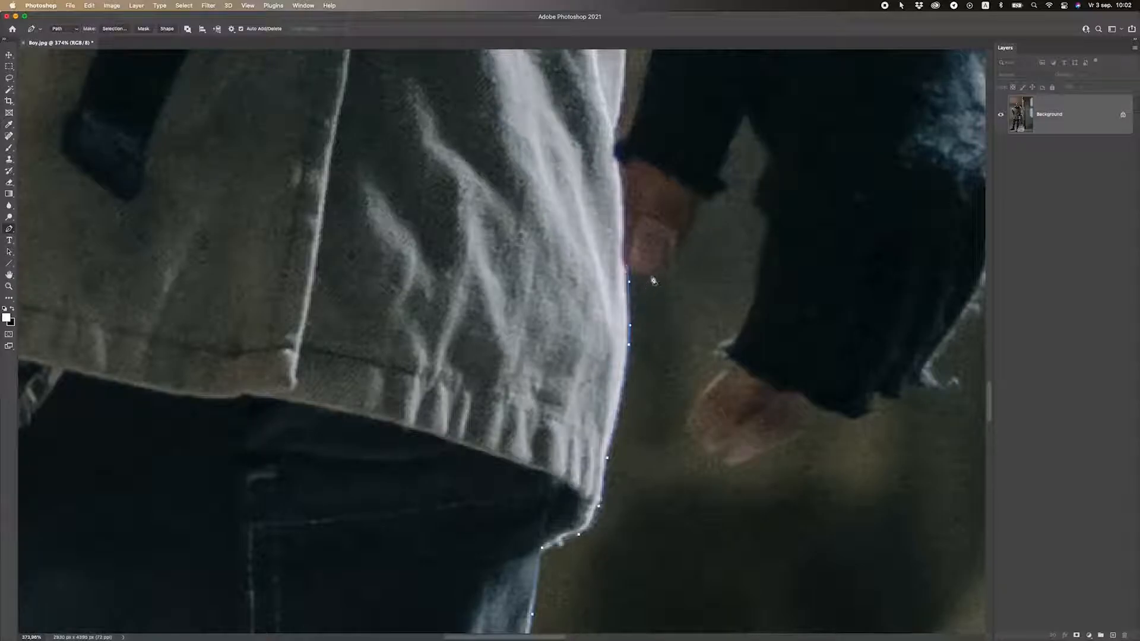
{"action": "left_click_drag", "start_coordinate": [656, 275], "coordinate": [692, 229]}
Trace along the hand edge and up the arm side of the arm–coat gap to its top.
{"action": "left_click", "coordinate": [699, 201]}
{"action": "left_click", "coordinate": [717, 197]}
{"action": "left_click_drag", "start_coordinate": [723, 186], "coordinate": [722, 169]}
{"action": "left_click", "coordinate": [718, 170]}
{"action": "left_click", "coordinate": [725, 158]}
{"action": "left_click", "coordinate": [729, 148]}
{"action": "left_click", "coordinate": [734, 141]}
{"action": "left_click", "coordinate": [738, 134]}
{"action": "left_click", "coordinate": [741, 125]}
Trace the path back down the glove side of the arm–coat gap.
{"action": "left_click", "coordinate": [740, 111]}
{"action": "left_click", "coordinate": [752, 122]}
{"action": "left_click", "coordinate": [761, 137]}
{"action": "left_click", "coordinate": [766, 149]}
{"action": "left_click", "coordinate": [775, 167]}
{"action": "left_click", "coordinate": [769, 176]}
{"action": "left_click", "coordinate": [763, 185]}
{"action": "left_click", "coordinate": [759, 193]}
{"action": "left_click", "coordinate": [761, 204]}
{"action": "left_click", "coordinate": [764, 212]}
{"action": "left_click", "coordinate": [769, 227]}
{"action": "left_click", "coordinate": [768, 242]}
{"action": "left_click", "coordinate": [766, 254]}
{"action": "left_click", "coordinate": [754, 302]}
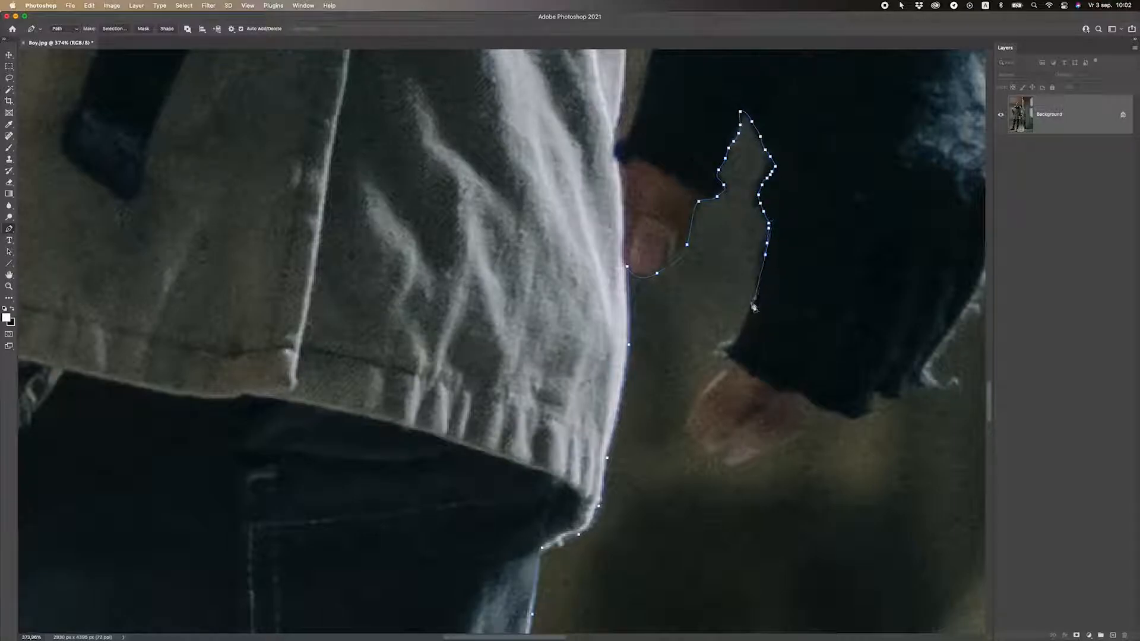
{"action": "left_click", "coordinate": [760, 291]}
{"action": "left_click", "coordinate": [749, 319]}
{"action": "left_click", "coordinate": [747, 327]}
Continue the path toward the boy's hand and down its left edge.
{"action": "left_click", "coordinate": [743, 334]}
{"action": "left_click", "coordinate": [736, 343]}
{"action": "left_click", "coordinate": [732, 347]}
{"action": "left_click", "coordinate": [728, 350]}
{"action": "left_click", "coordinate": [728, 355]}
{"action": "left_click", "coordinate": [724, 366]}
{"action": "left_click", "coordinate": [721, 375]}
{"action": "left_click", "coordinate": [690, 416]}
{"action": "left_click", "coordinate": [689, 428]}
{"action": "left_click", "coordinate": [690, 440]}
{"action": "left_click", "coordinate": [687, 445]}
Undo the misplaced hand anchor, re-place it on the hand edge, and adjust its curve.
{"action": "key", "text": "super+z"}
{"action": "key", "text": "super+z"}
{"action": "left_click", "coordinate": [706, 437]}
{"action": "left_click", "coordinate": [709, 455]}
{"action": "left_click_drag", "start_coordinate": [744, 443], "coordinate": [679, 336]}
{"action": "key", "text": "super+0"}
Outline the boy's knuckles, breaking the curve at the first knuckle anchor.
{"action": "scroll", "coordinate": [781, 457], "scroll_direction": "up", "scroll_amount": 5}
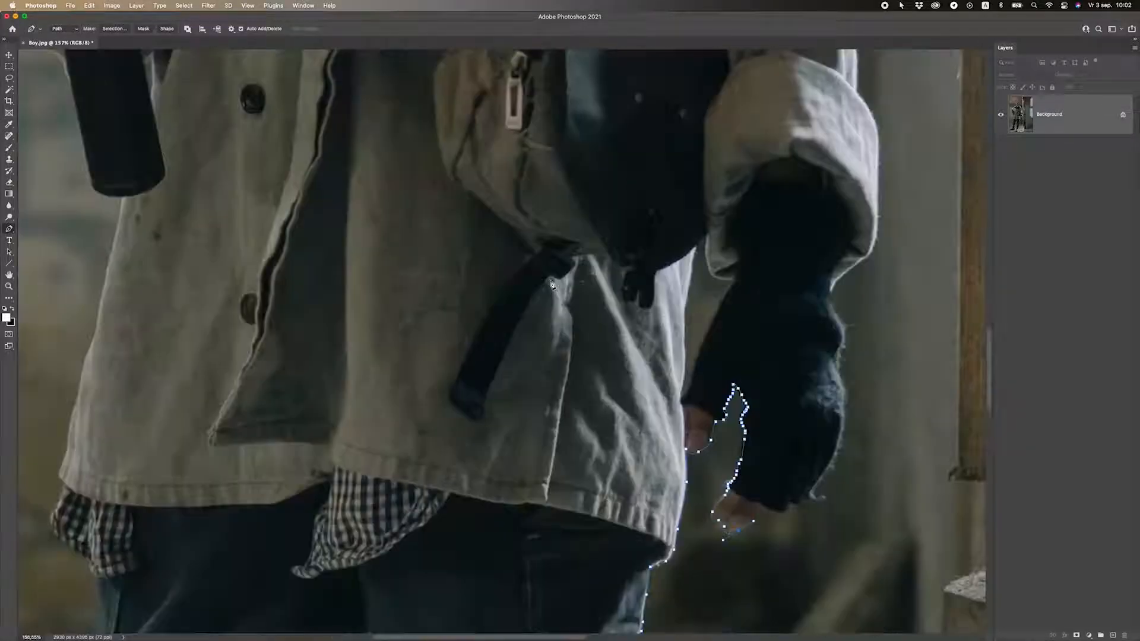
{"action": "left_click_drag", "start_coordinate": [781, 458], "coordinate": [612, 330]}
{"action": "scroll", "coordinate": [612, 330], "scroll_direction": "up", "scroll_amount": 3}
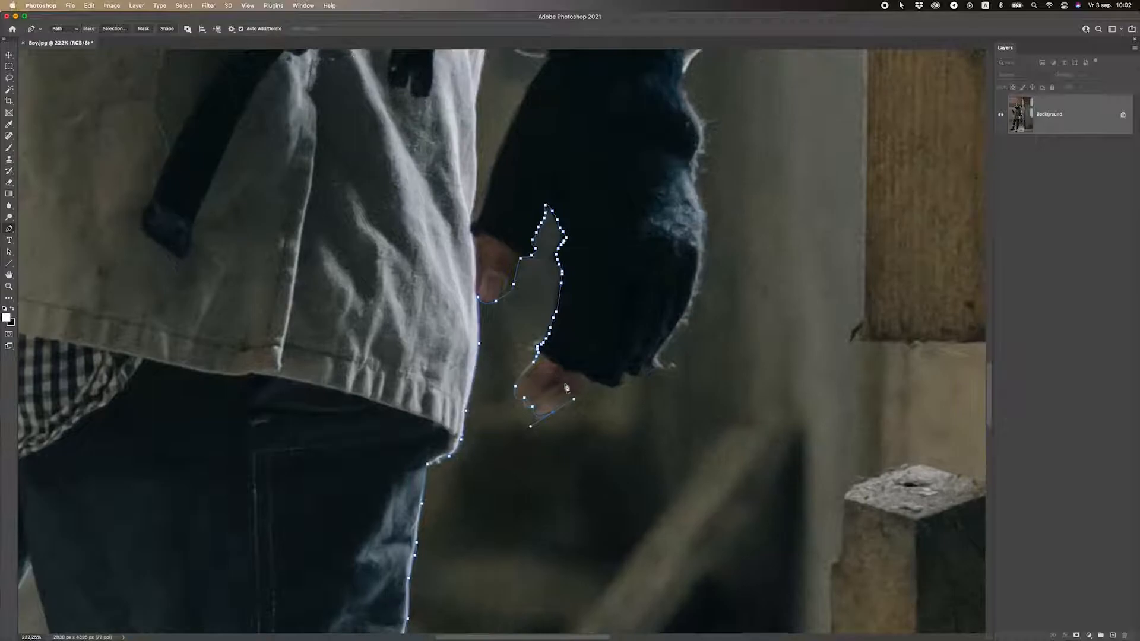
{"action": "left_click_drag", "start_coordinate": [603, 386], "coordinate": [610, 379]}
{"action": "left_click", "coordinate": [603, 386], "text": "alt"}
{"action": "left_click", "coordinate": [620, 386]}
{"action": "left_click", "coordinate": [627, 378]}
{"action": "left_click", "coordinate": [647, 376]}
{"action": "left_click", "coordinate": [658, 372]}
Trace up the fist's right edge and the glove edge with curved anchors.
{"action": "left_click", "coordinate": [666, 351]}
{"action": "left_click", "coordinate": [680, 327]}
{"action": "left_click", "coordinate": [686, 321]}
{"action": "left_click", "coordinate": [695, 300]}
{"action": "left_click_drag", "start_coordinate": [708, 251], "coordinate": [609, 374]}
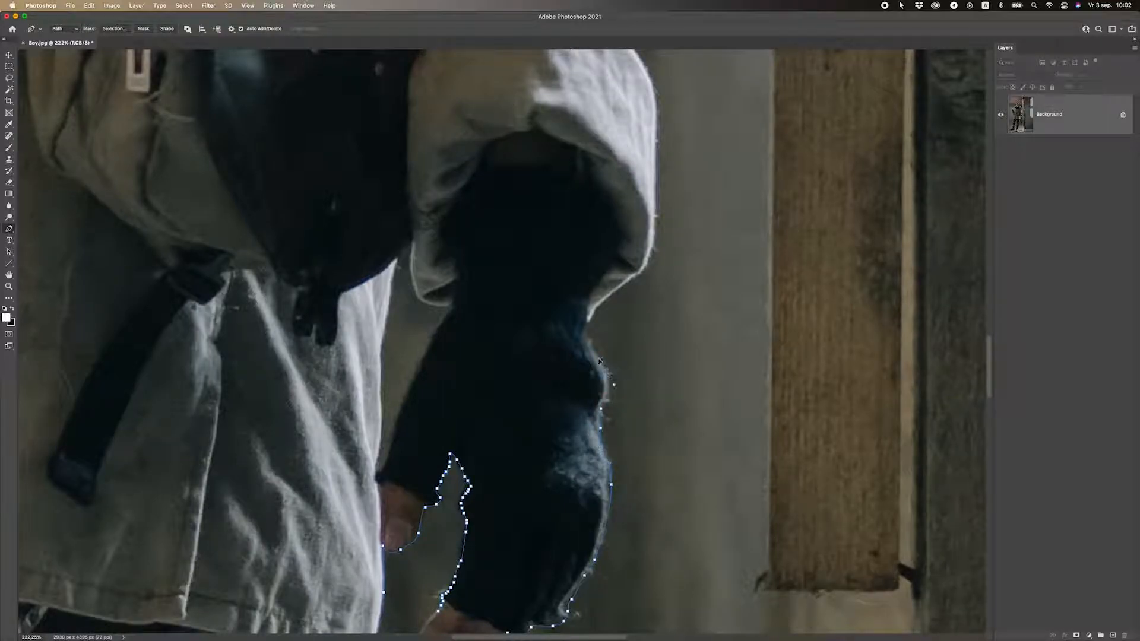
{"action": "left_click_drag", "start_coordinate": [591, 320], "coordinate": [599, 306]}
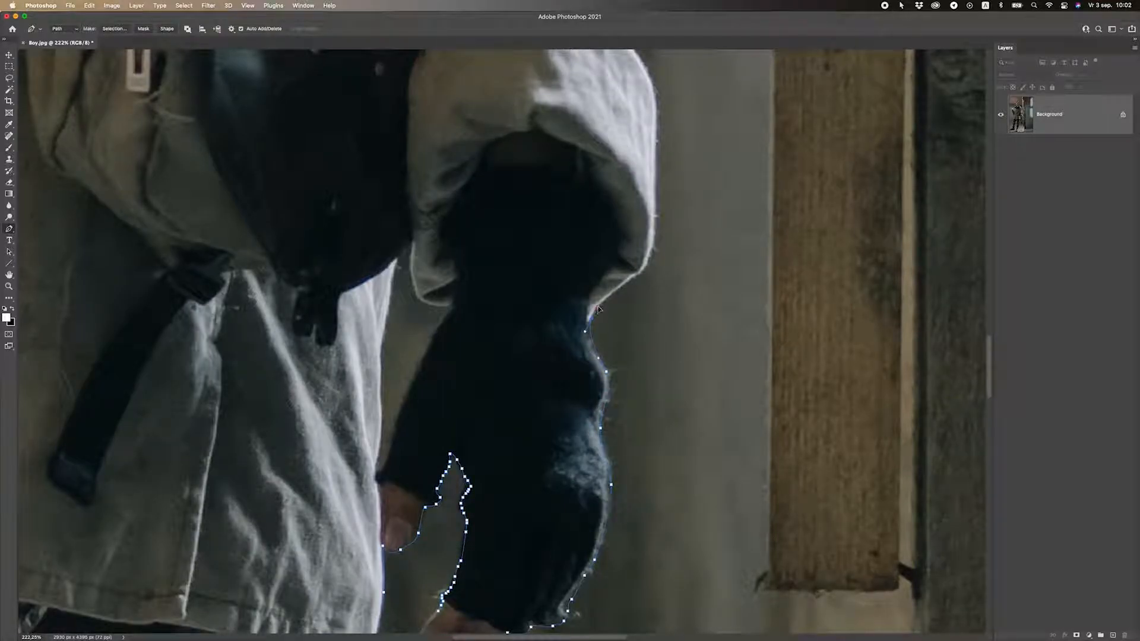
{"action": "left_click", "coordinate": [634, 276]}
Extend the path up the coat sleeve's edge.
{"action": "scroll", "coordinate": [623, 357], "scroll_direction": "up", "scroll_amount": 5}
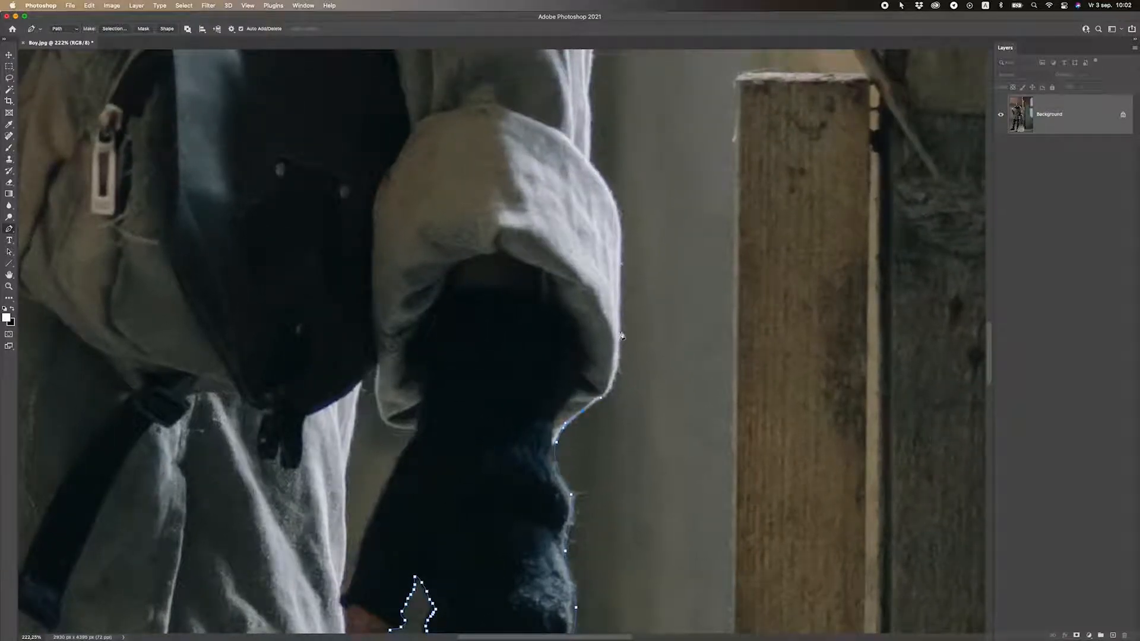
{"action": "left_click", "coordinate": [621, 328]}
{"action": "scroll", "coordinate": [623, 249], "scroll_direction": "up", "scroll_amount": 1}
{"action": "left_click_drag", "start_coordinate": [622, 261], "coordinate": [626, 233]}
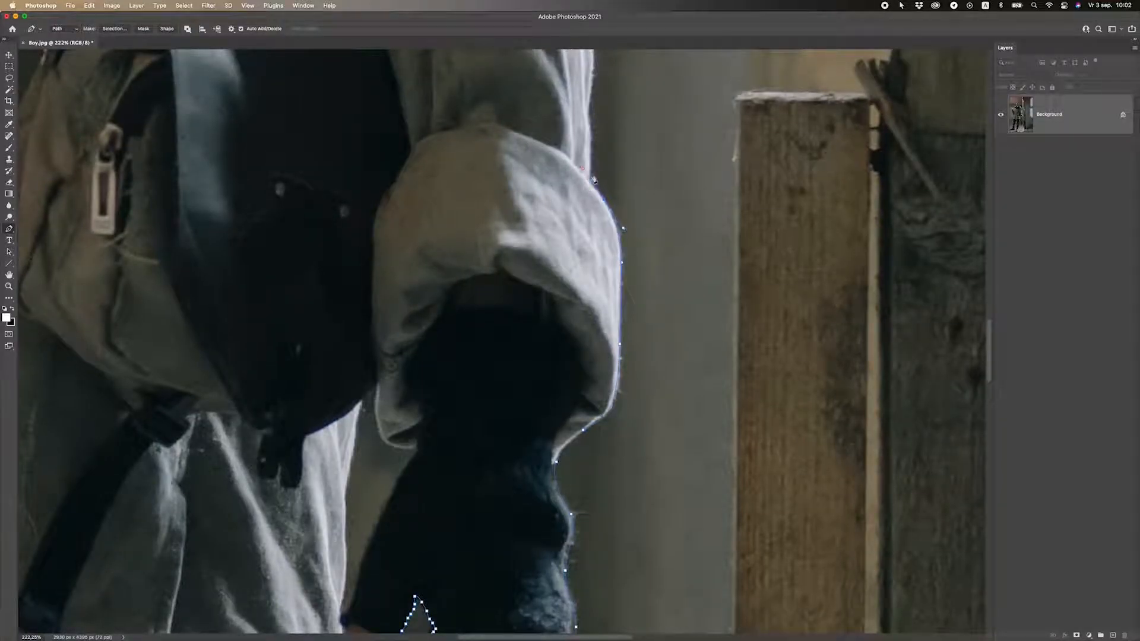
{"action": "scroll", "coordinate": [594, 178], "scroll_direction": "up", "scroll_amount": 4}
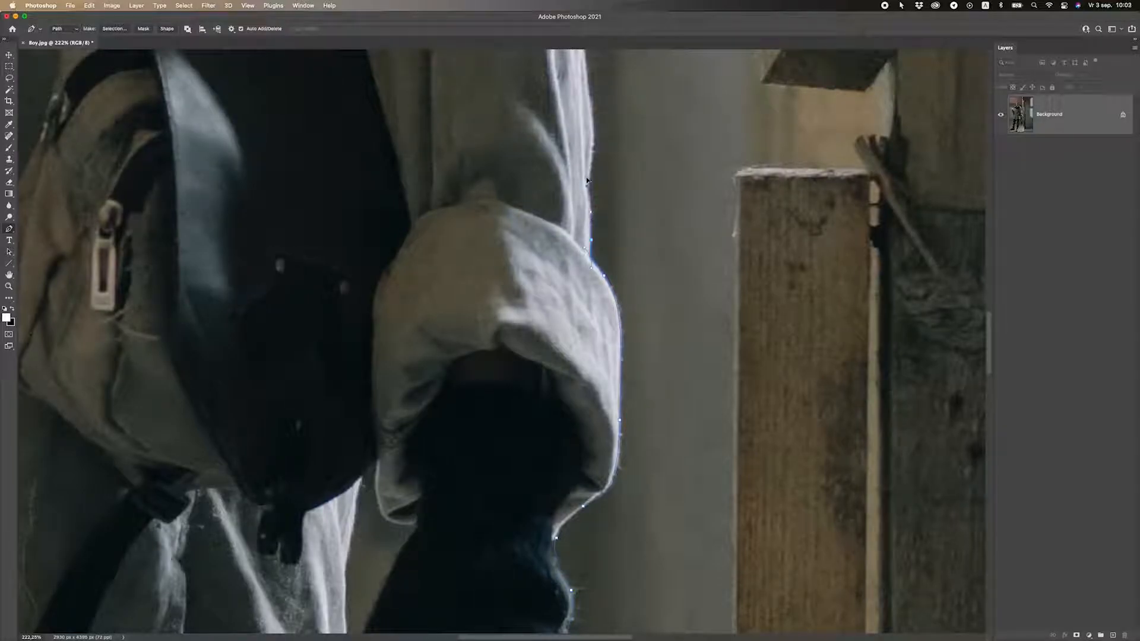
{"action": "scroll", "coordinate": [594, 169], "scroll_direction": "up", "scroll_amount": 10}
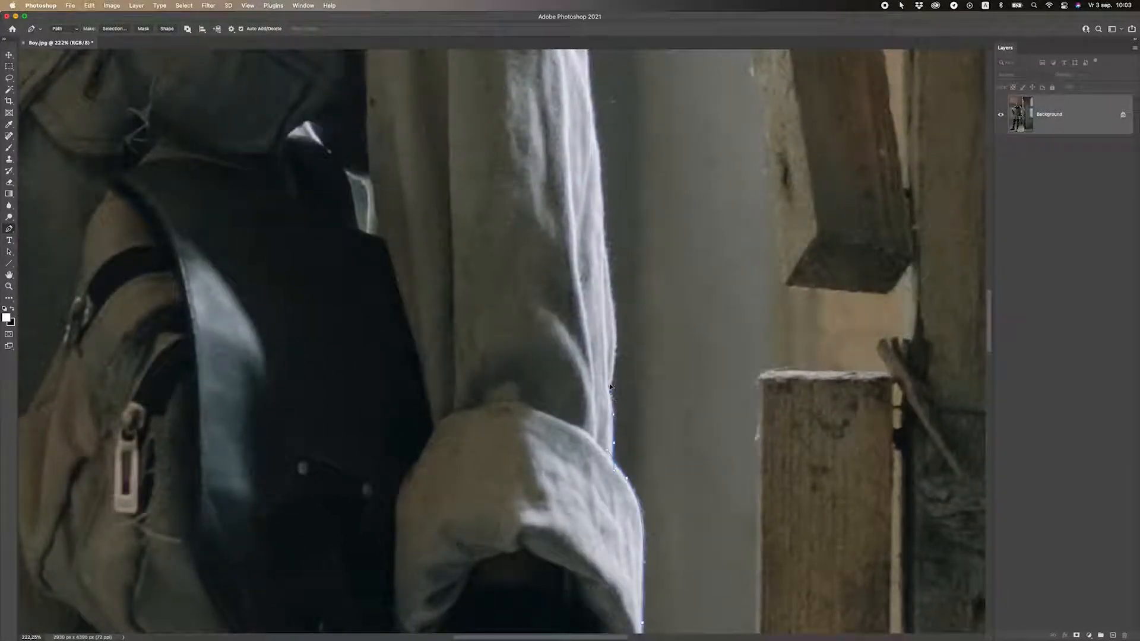
{"action": "left_click", "coordinate": [611, 305]}
{"action": "scroll", "coordinate": [613, 293], "scroll_direction": "up", "scroll_amount": 4}
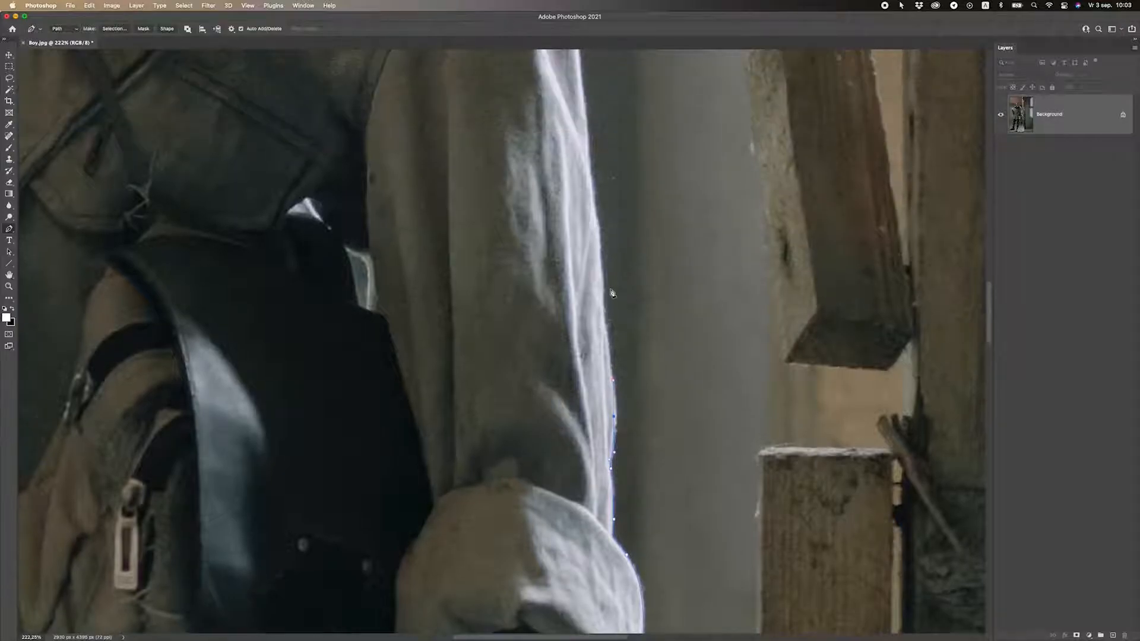
{"action": "scroll", "coordinate": [599, 251], "scroll_direction": "up", "scroll_amount": 7}
{"action": "left_click", "coordinate": [580, 233]}
{"action": "left_click", "coordinate": [579, 202]}
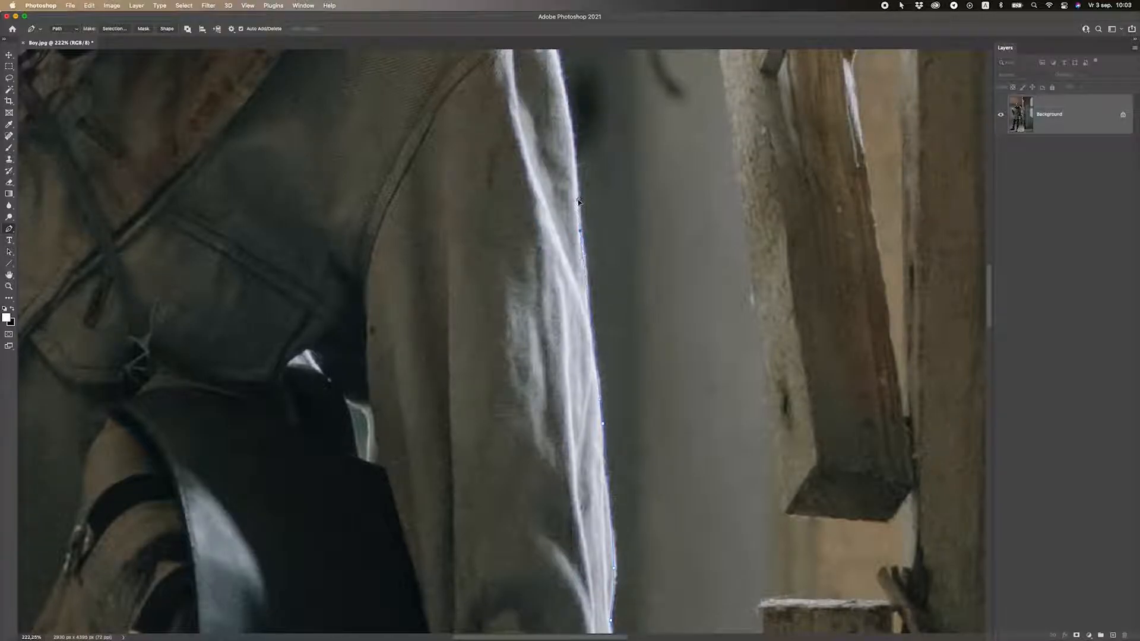
Add an anchor further up the sleeve and reshape the curve to fit it.
{"action": "scroll", "coordinate": [579, 205], "scroll_direction": "up", "scroll_amount": 5}
{"action": "left_click", "coordinate": [546, 138]}
{"action": "left_click_drag", "start_coordinate": [547, 141], "coordinate": [553, 144]}
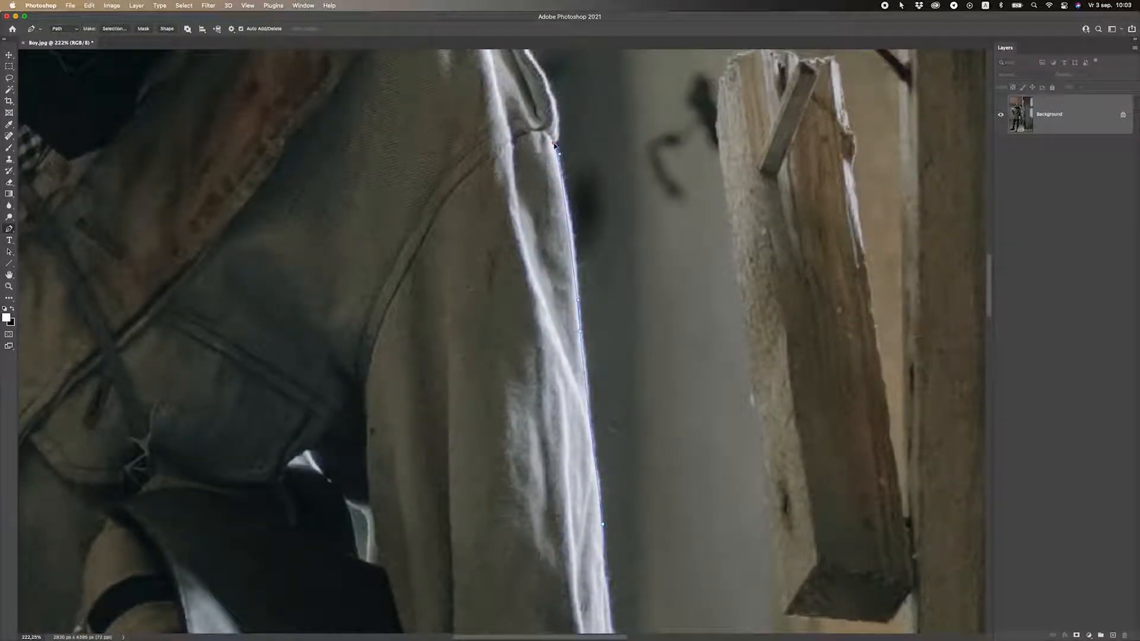
{"action": "scroll", "coordinate": [556, 145], "scroll_direction": "up", "scroll_amount": 5}
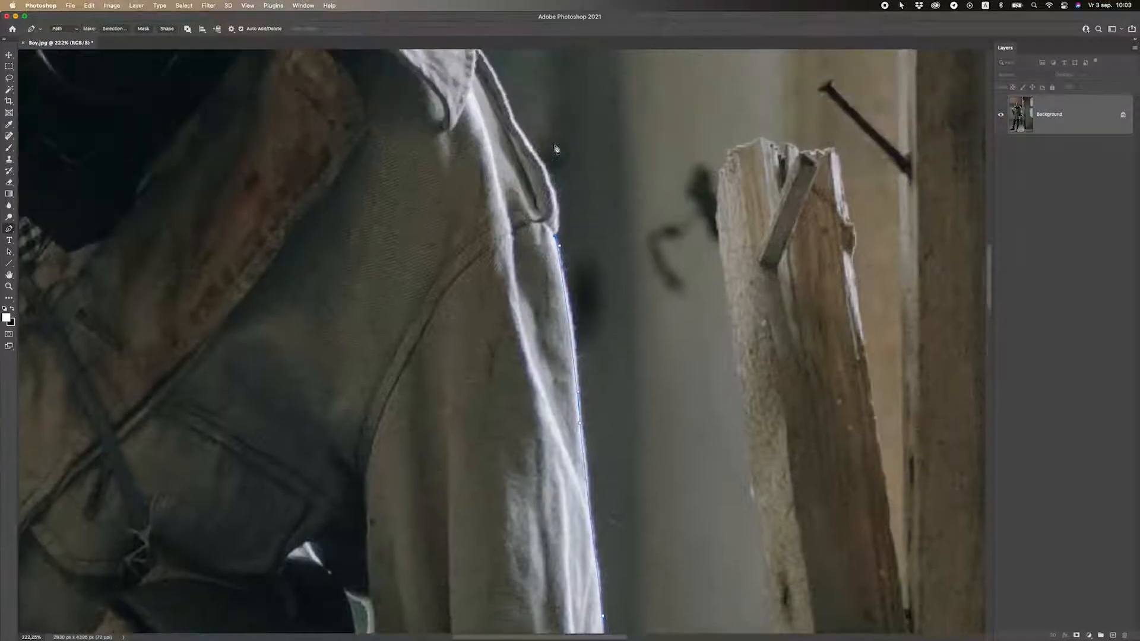
{"action": "left_click_drag", "start_coordinate": [551, 172], "coordinate": [544, 166]}
Place anchors along the shoulder and up the collar edge toward the neck.
{"action": "scroll", "coordinate": [543, 166], "scroll_direction": "up", "scroll_amount": 10}
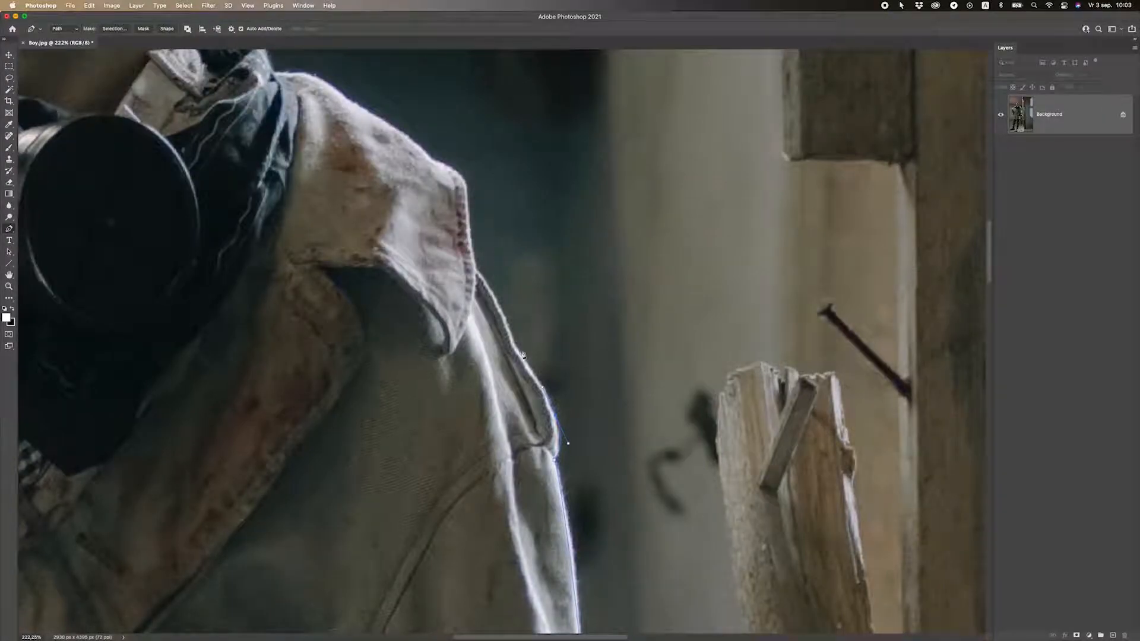
{"action": "left_click", "coordinate": [517, 349]}
{"action": "left_click", "coordinate": [476, 271]}
{"action": "scroll", "coordinate": [475, 279], "scroll_direction": "up", "scroll_amount": 5}
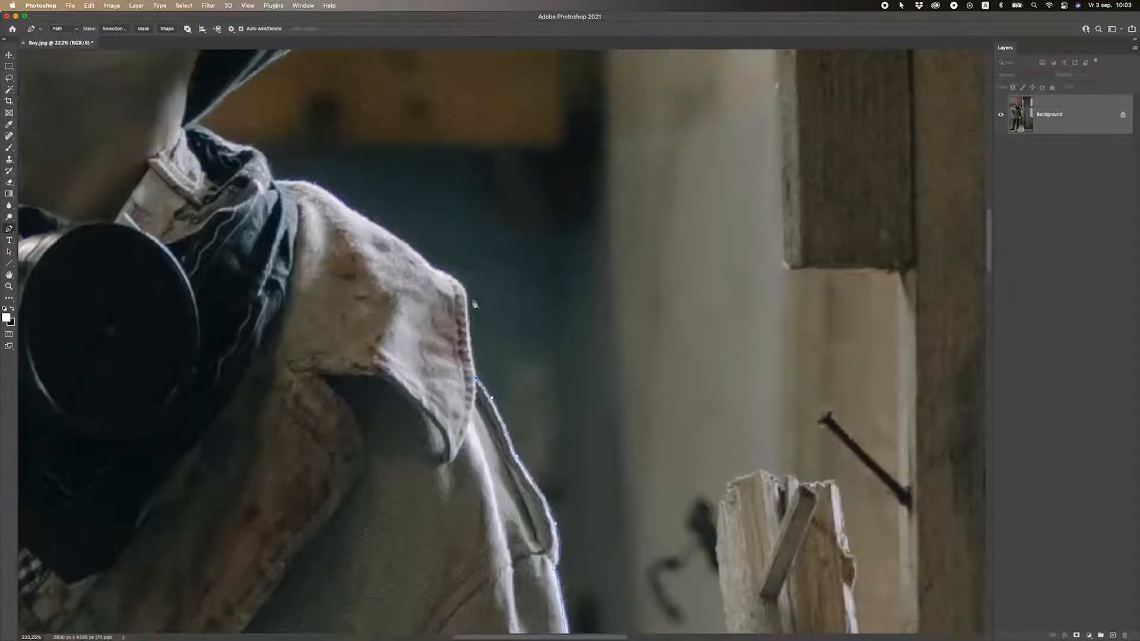
{"action": "left_click", "coordinate": [462, 286]}
{"action": "left_click", "coordinate": [444, 272]}
{"action": "left_click", "coordinate": [410, 251]}
{"action": "left_click", "coordinate": [368, 222]}
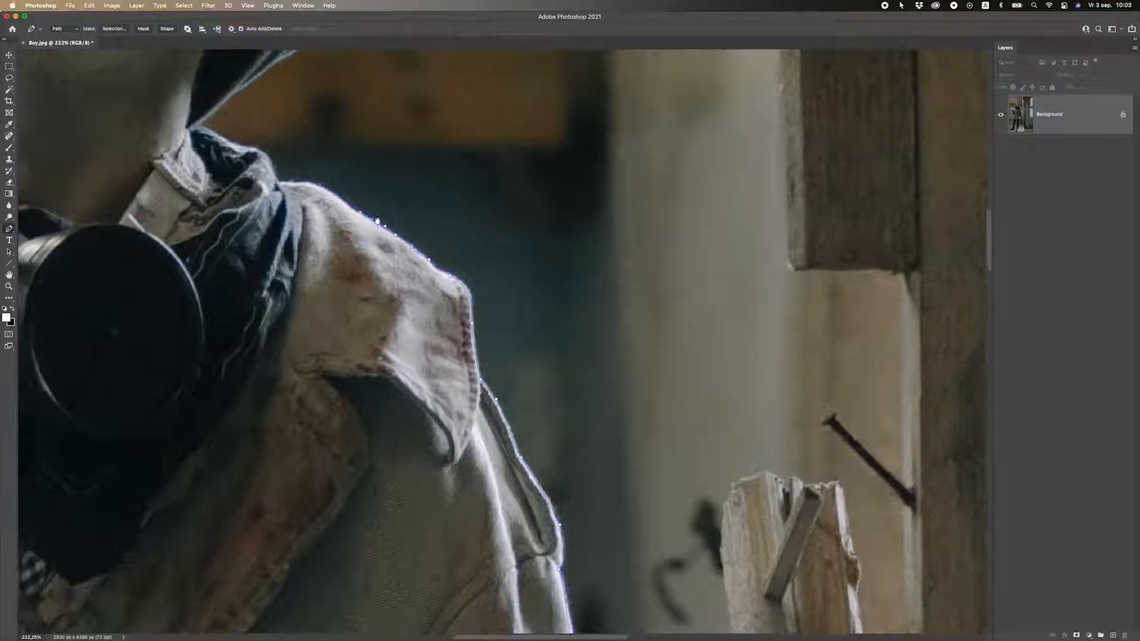
{"action": "left_click_drag", "start_coordinate": [359, 212], "coordinate": [607, 373]}
{"action": "left_click", "coordinate": [600, 361]}
{"action": "left_click", "coordinate": [569, 345]}
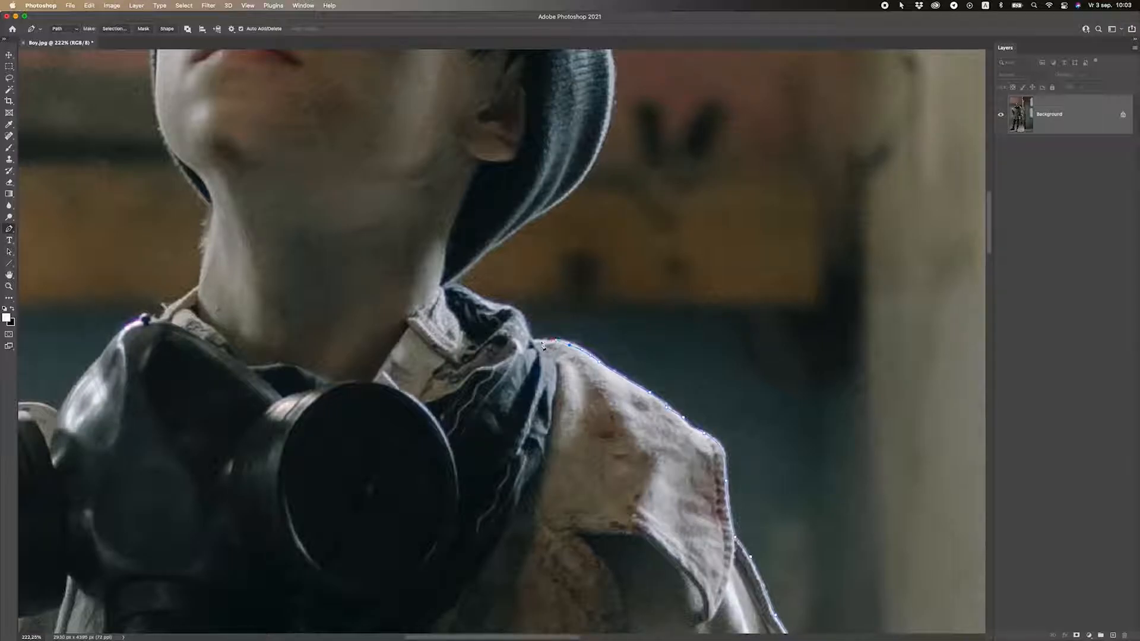
Trace along the collar top toward the neck, adding a curved anchor on the hood edge.
{"action": "left_click", "coordinate": [531, 339]}
{"action": "left_click", "coordinate": [520, 314]}
{"action": "left_click", "coordinate": [457, 288]}
{"action": "left_click_drag", "start_coordinate": [509, 234], "coordinate": [552, 212]}
Curve the path up the beanie's edge and across its top.
{"action": "scroll", "coordinate": [564, 201], "scroll_direction": "up", "scroll_amount": 5}
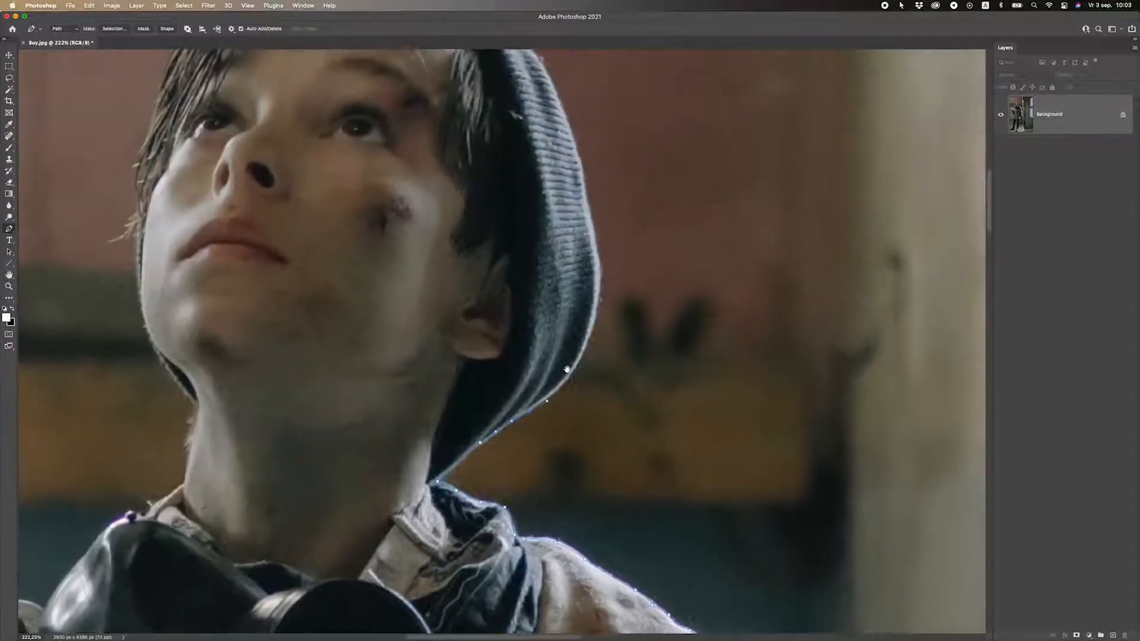
{"action": "left_click_drag", "start_coordinate": [599, 304], "coordinate": [599, 301]}
{"action": "mouse_move", "coordinate": [604, 253]}
{"action": "left_mouse_down"}
{"action": "mouse_move", "coordinate": [594, 238]}
{"action": "mouse_move", "coordinate": [583, 254]}
{"action": "left_mouse_up"}
{"action": "scroll", "coordinate": [585, 219], "scroll_direction": "up", "scroll_amount": 2}
{"action": "left_click", "coordinate": [579, 233]}
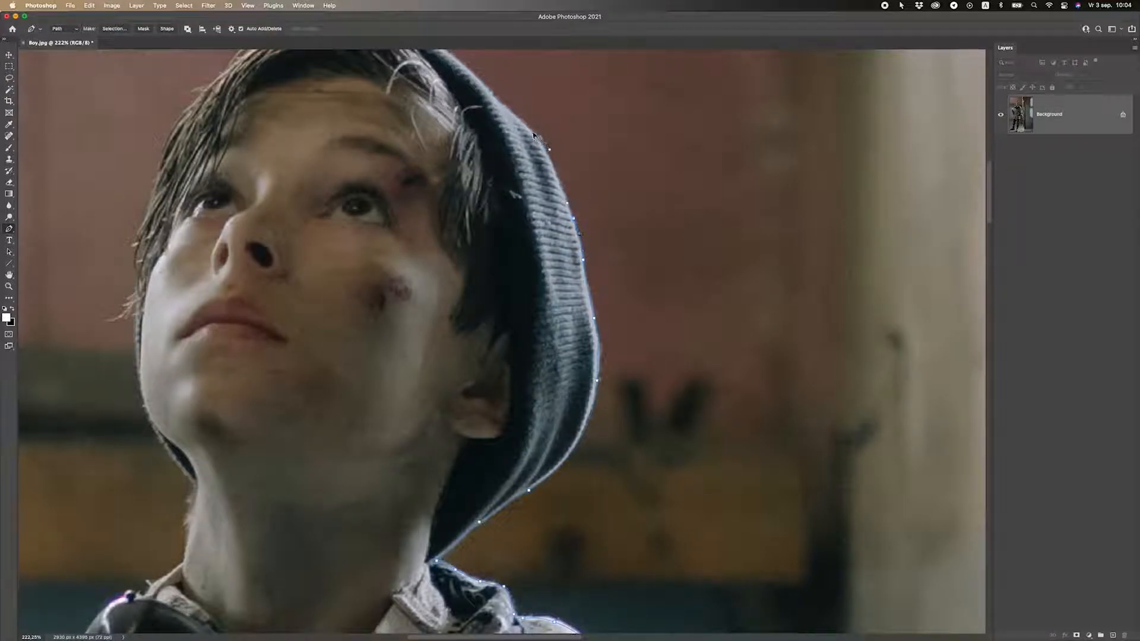
{"action": "scroll", "coordinate": [674, 267], "scroll_direction": "up", "scroll_amount": 5}
{"action": "scroll", "coordinate": [675, 267], "scroll_direction": "left", "scroll_amount": 5}
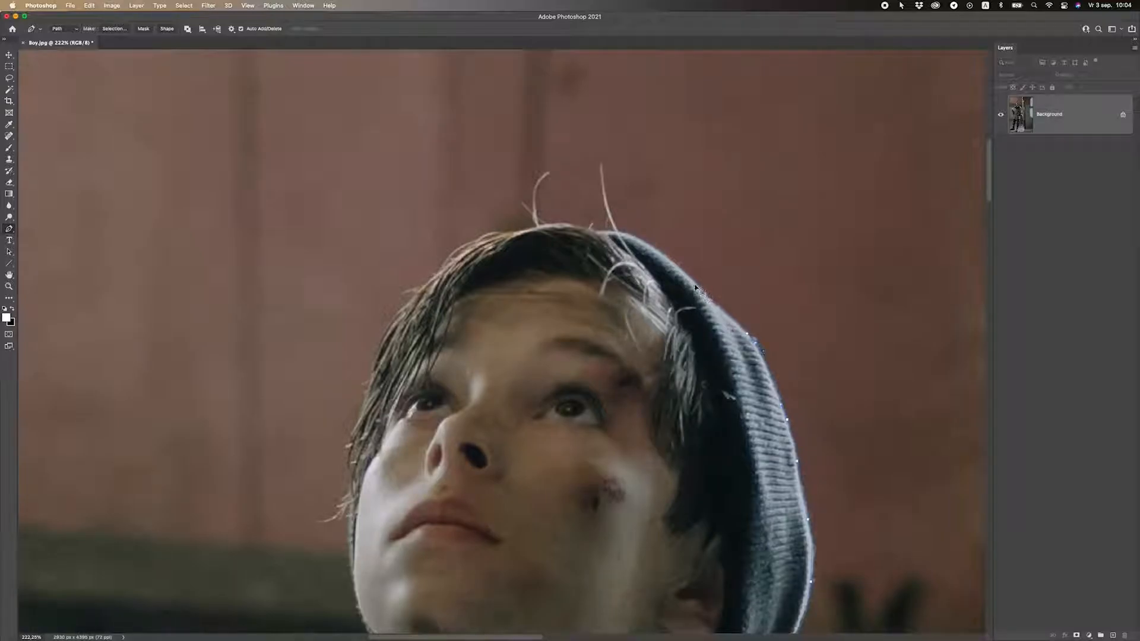
{"action": "left_click", "coordinate": [629, 236]}
{"action": "left_click", "coordinate": [604, 230]}
Trace the hair edge with anchors and a curved point down its side.
{"action": "left_click_drag", "start_coordinate": [554, 226], "coordinate": [524, 231]}
{"action": "left_click", "coordinate": [508, 233]}
{"action": "left_click", "coordinate": [487, 236]}
{"action": "left_click", "coordinate": [463, 248]}
{"action": "left_click_drag", "start_coordinate": [393, 323], "coordinate": [478, 195]}
Continue the path down the cheek and jawline toward the chin.
{"action": "left_click", "coordinate": [464, 232]}
{"action": "left_click", "coordinate": [466, 263]}
{"action": "left_click", "coordinate": [465, 315]}
{"action": "left_click", "coordinate": [468, 351]}
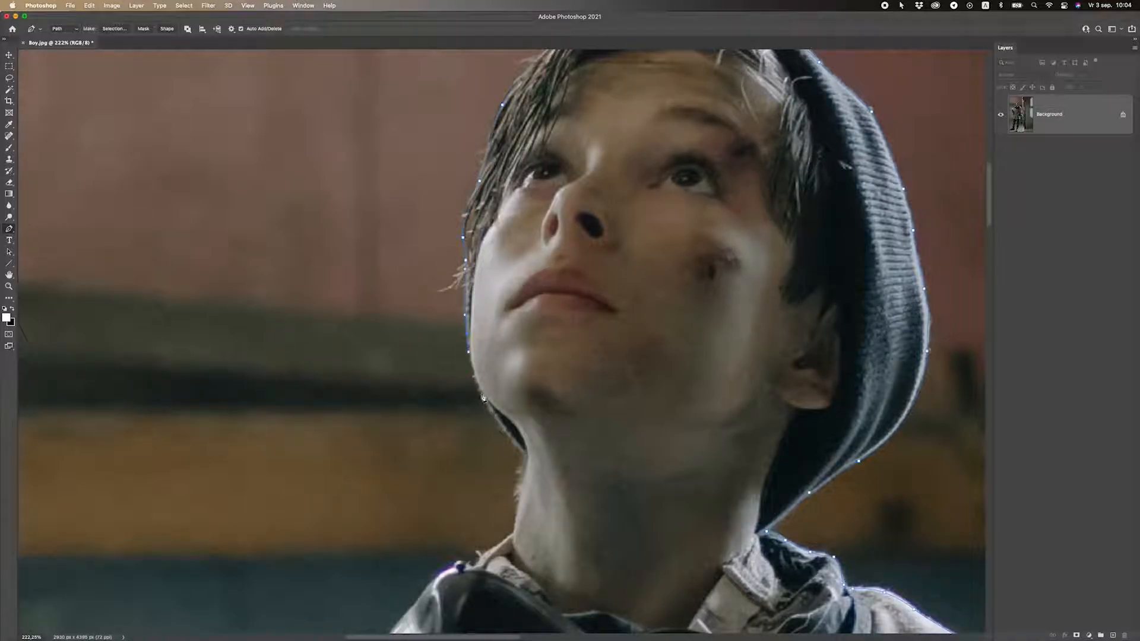
{"action": "left_click", "coordinate": [491, 414]}
{"action": "left_click_drag", "start_coordinate": [514, 456], "coordinate": [497, 243]}
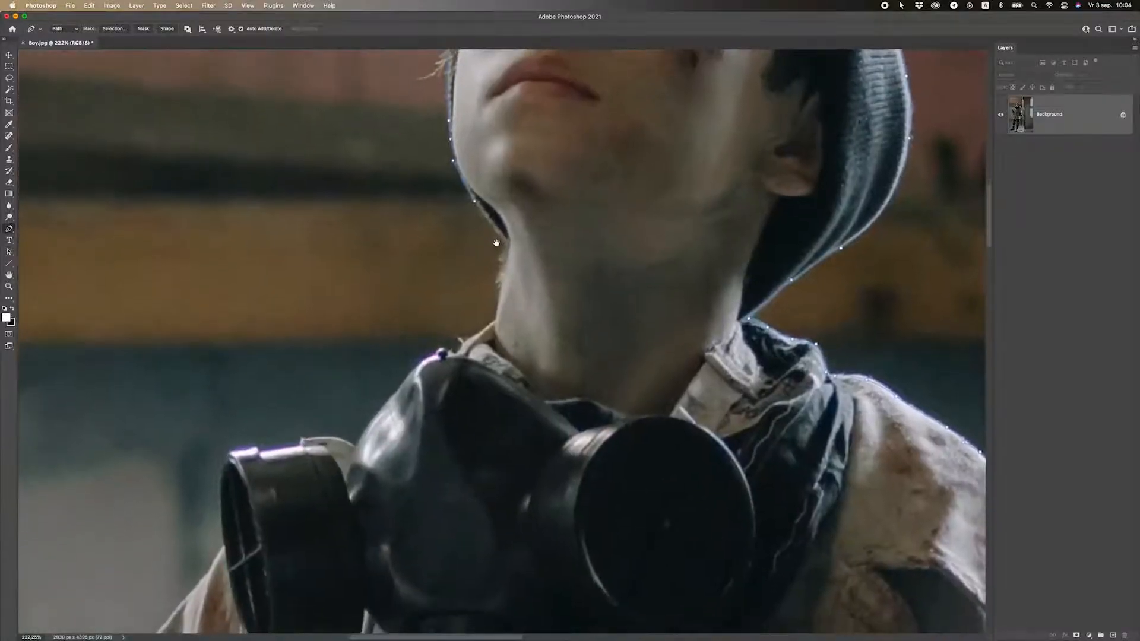
{"action": "left_click", "coordinate": [508, 245]}
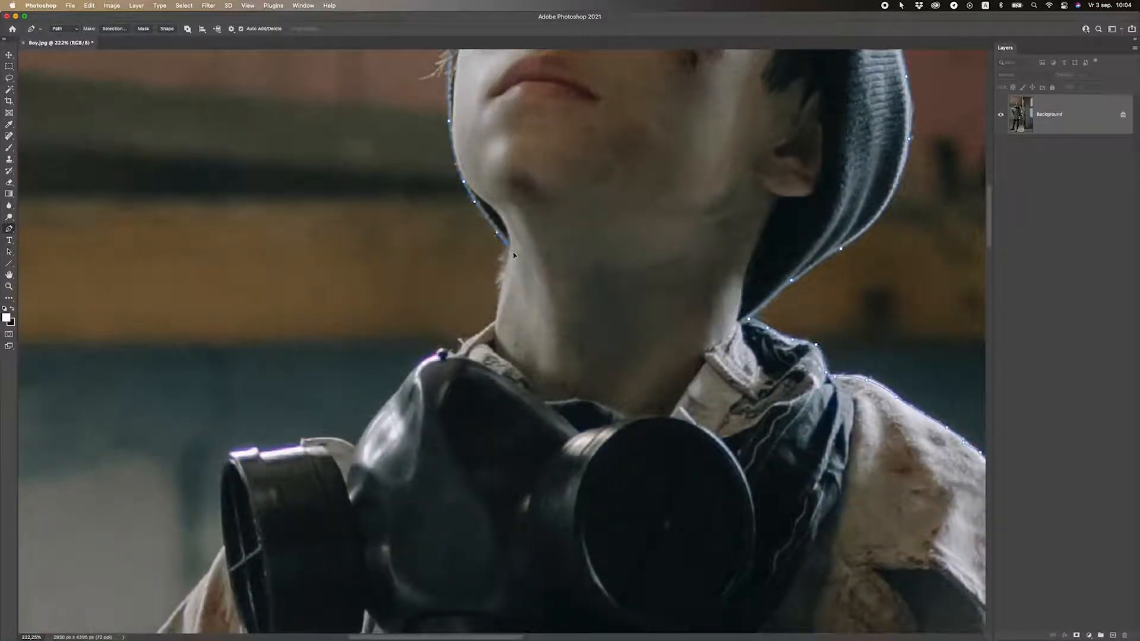
{"action": "left_click", "coordinate": [507, 251]}
{"action": "scroll", "coordinate": [506, 259], "scroll_direction": "down", "scroll_amount": 3}
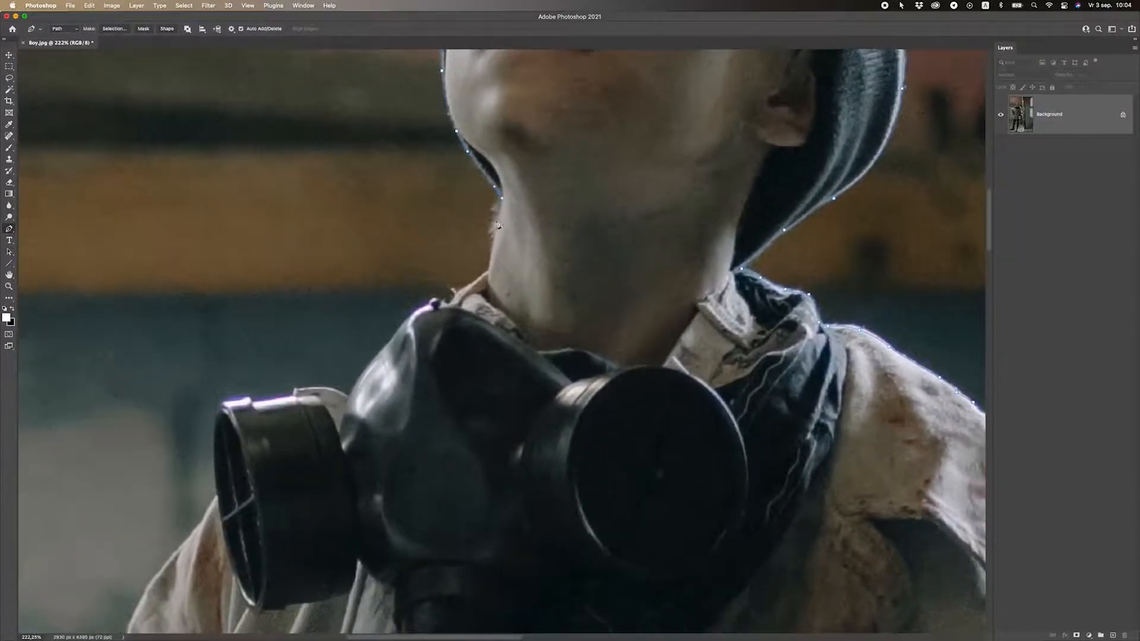
{"action": "scroll", "coordinate": [508, 312], "scroll_direction": "down", "scroll_amount": 5}
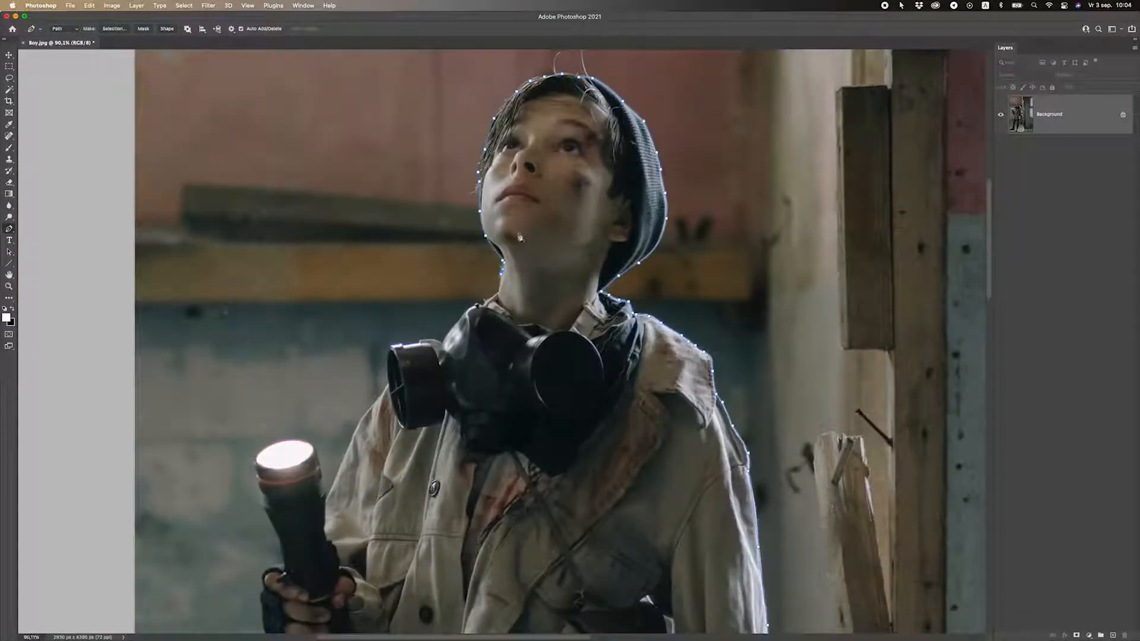
Extend the Pen path down the collar and gas mask edge to the filter cap's top.
{"action": "scroll", "coordinate": [521, 232], "scroll_direction": "up", "scroll_amount": 5}
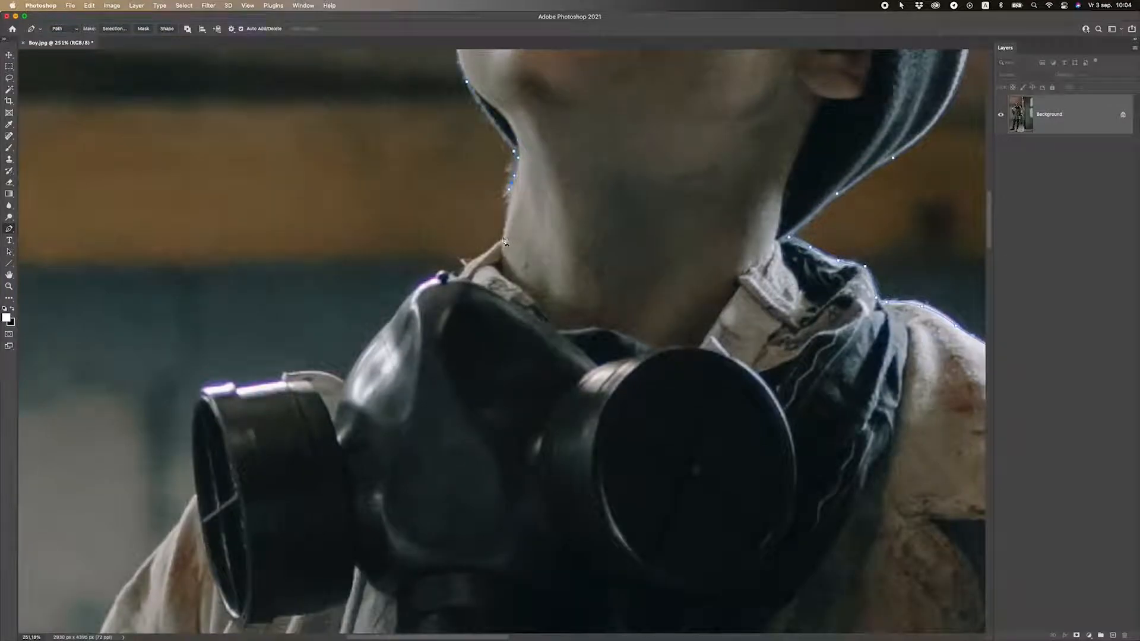
{"action": "scroll", "coordinate": [505, 242], "scroll_direction": "up", "scroll_amount": 1}
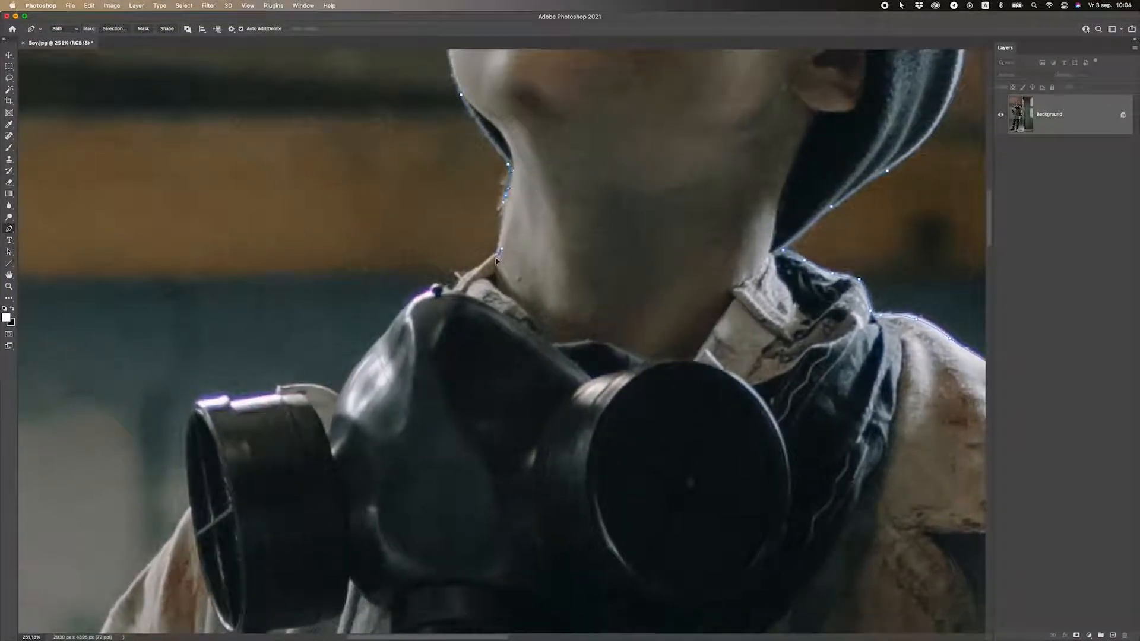
{"action": "left_click", "coordinate": [482, 266]}
{"action": "left_click", "coordinate": [457, 277]}
{"action": "left_click_drag", "start_coordinate": [394, 330], "coordinate": [525, 219]}
{"action": "left_click", "coordinate": [522, 211]}
{"action": "left_click", "coordinate": [504, 233]}
{"action": "left_click", "coordinate": [489, 248]}
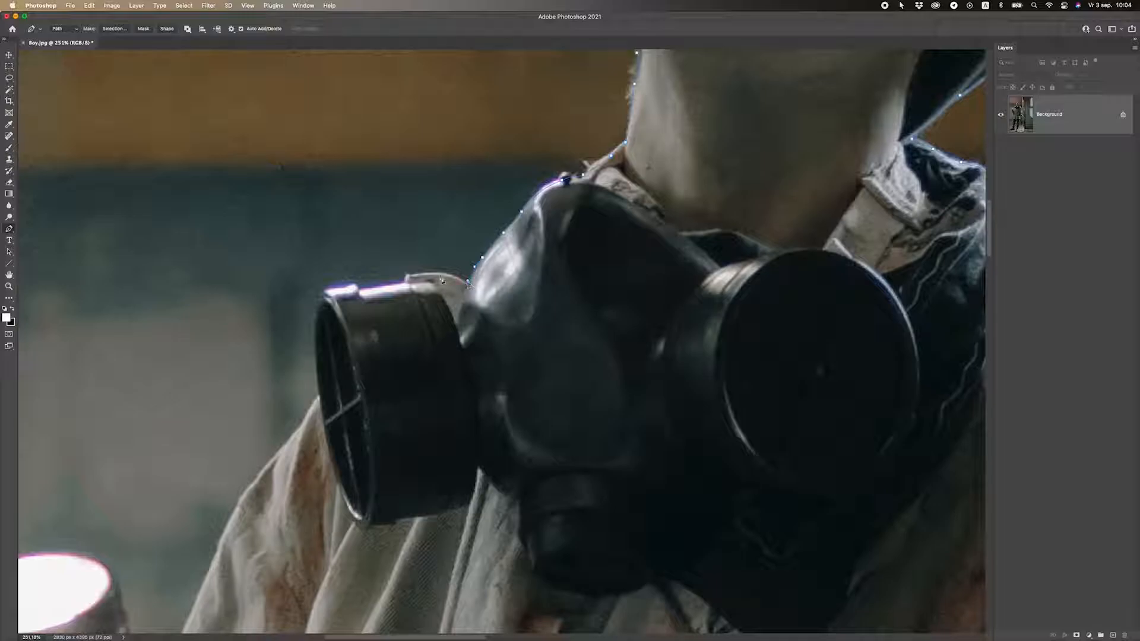
{"action": "left_click", "coordinate": [421, 274]}
Curve the path around the canister rim and its left edge.
{"action": "scroll", "coordinate": [494, 336], "scroll_direction": "down", "scroll_amount": 5}
{"action": "scroll", "coordinate": [494, 336], "scroll_direction": "down", "scroll_amount": 5}
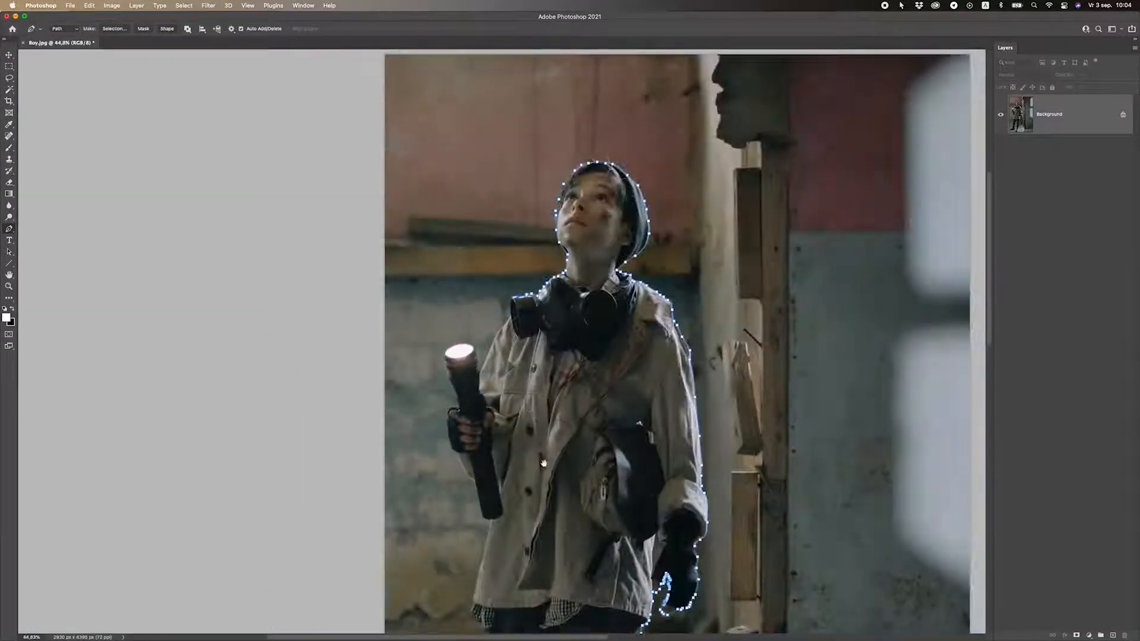
{"action": "scroll", "coordinate": [534, 339], "scroll_direction": "down", "scroll_amount": 3}
{"action": "scroll", "coordinate": [618, 347], "scroll_direction": "up", "scroll_amount": 3}
{"action": "scroll", "coordinate": [618, 348], "scroll_direction": "down", "scroll_amount": 2}
{"action": "scroll", "coordinate": [597, 179], "scroll_direction": "up", "scroll_amount": 6}
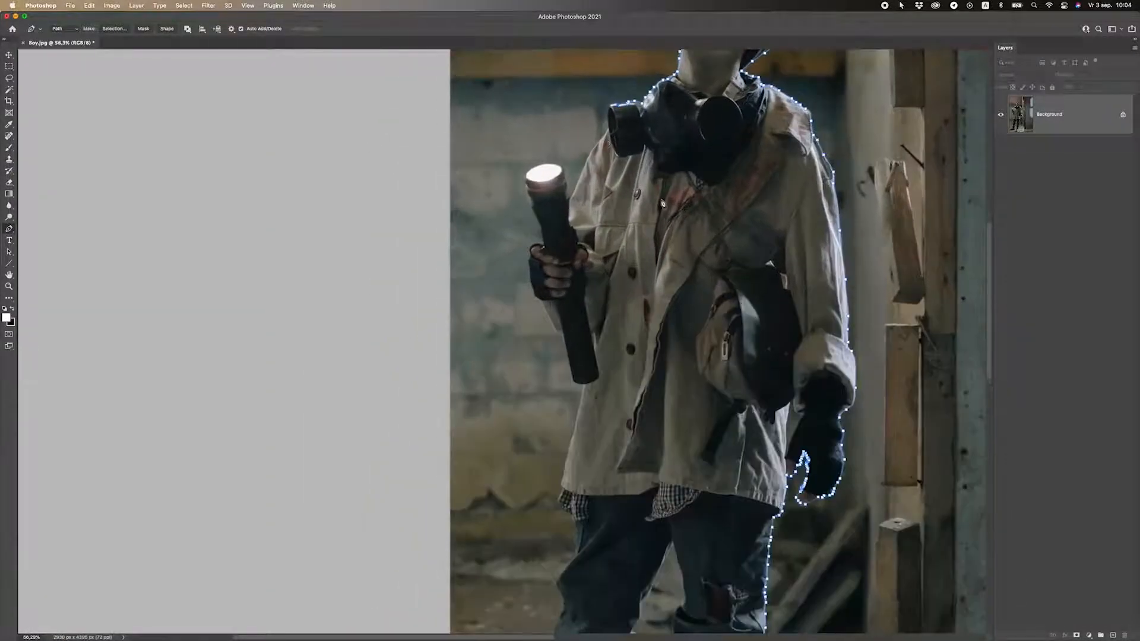
{"action": "scroll", "coordinate": [597, 178], "scroll_direction": "down", "scroll_amount": 6}
{"action": "scroll", "coordinate": [359, 177], "scroll_direction": "up", "scroll_amount": 8}
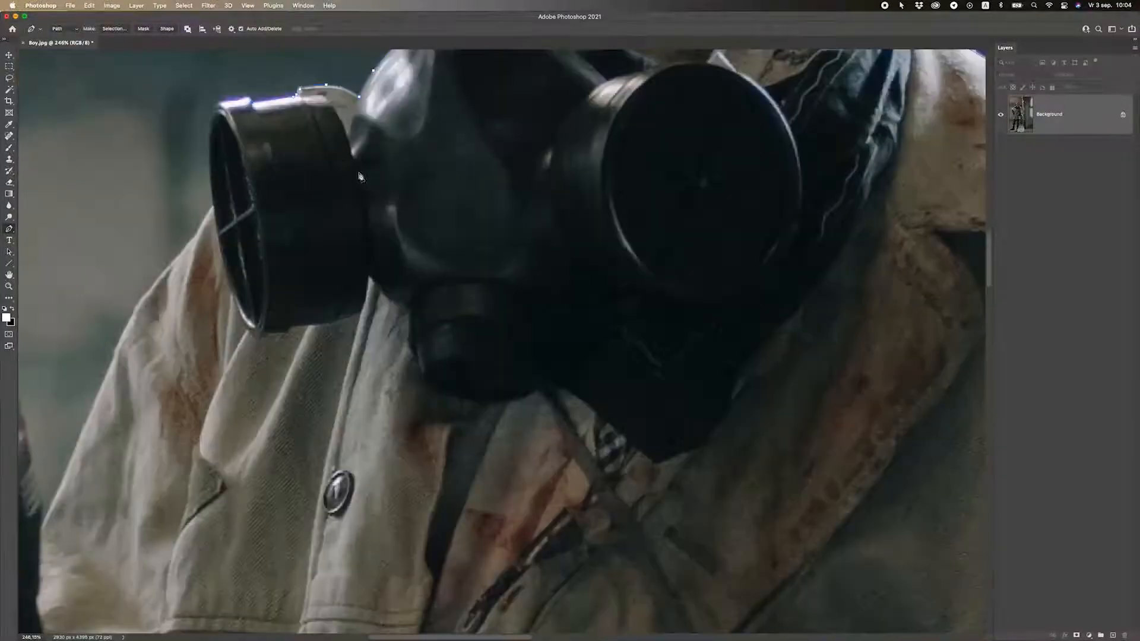
{"action": "left_click_drag", "start_coordinate": [360, 177], "coordinate": [586, 308]}
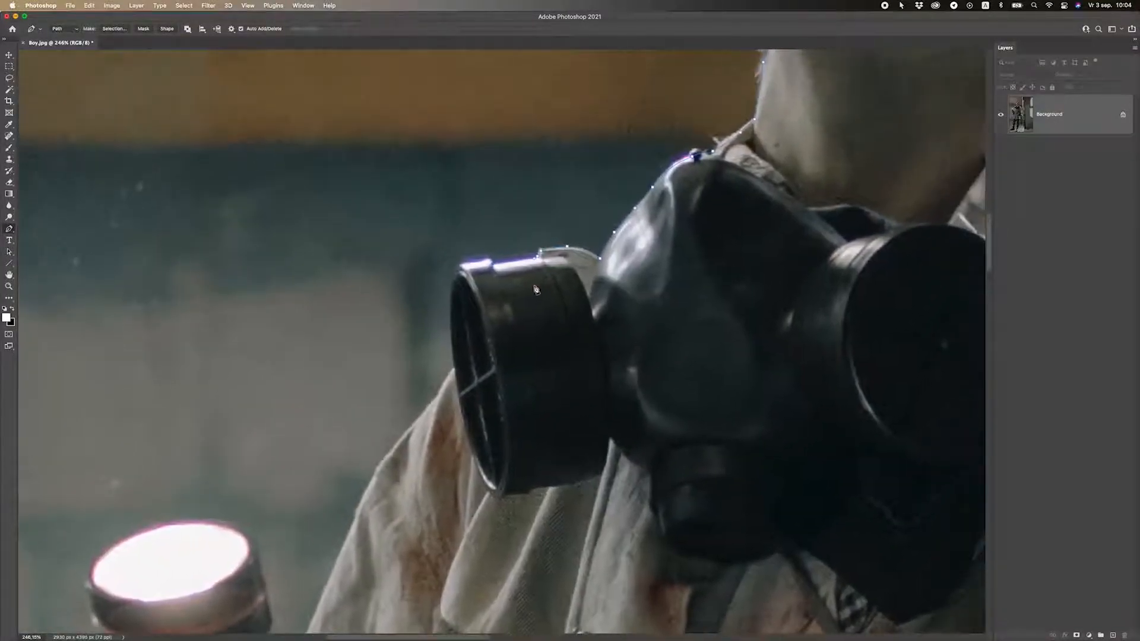
{"action": "scroll", "coordinate": [478, 256], "scroll_direction": "up", "scroll_amount": 2}
{"action": "left_click_drag", "start_coordinate": [478, 256], "coordinate": [441, 261]}
{"action": "left_click_drag", "start_coordinate": [439, 394], "coordinate": [455, 461]}
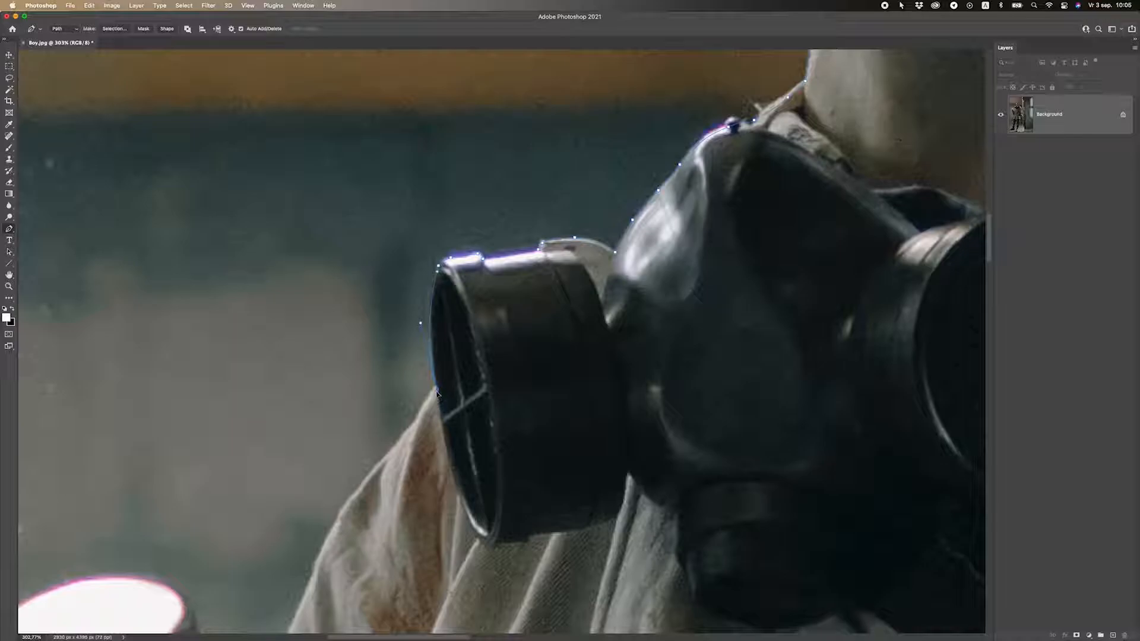
Add a sharp corner anchor at the coat's edge below the canister.
{"action": "left_click_drag", "start_coordinate": [426, 405], "coordinate": [523, 250]}
{"action": "left_click_drag", "start_coordinate": [456, 337], "coordinate": [456, 343]}
{"action": "left_click", "coordinate": [462, 334], "text": "alt"}
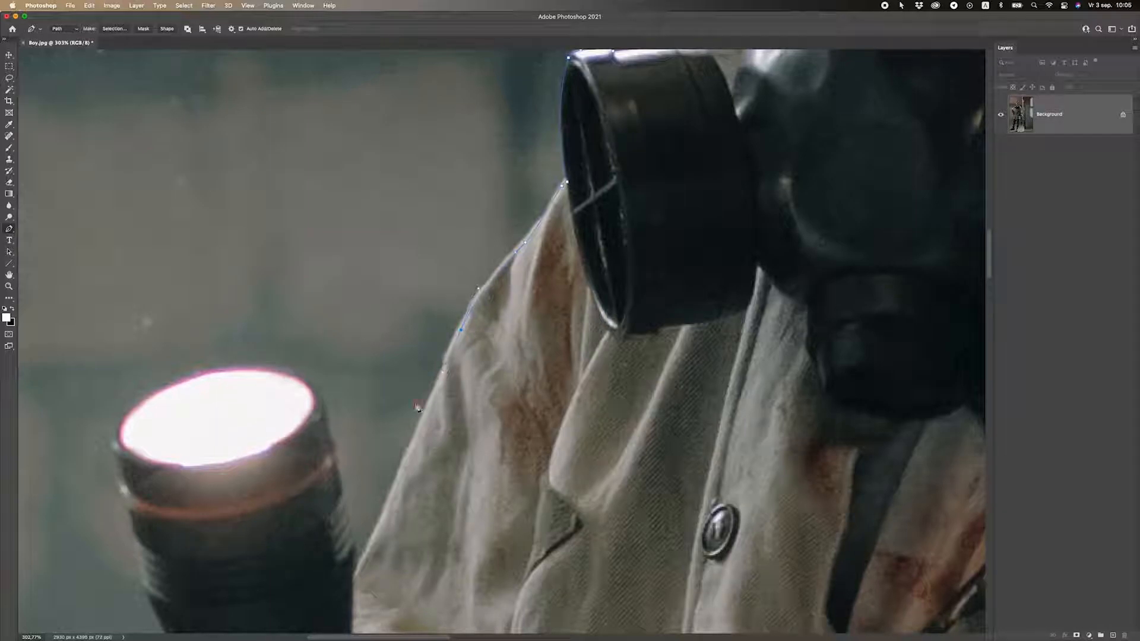
Trace up the flashlight's edge and curve around its lit top and left rim.
{"action": "left_click_drag", "start_coordinate": [418, 407], "coordinate": [549, 118]}
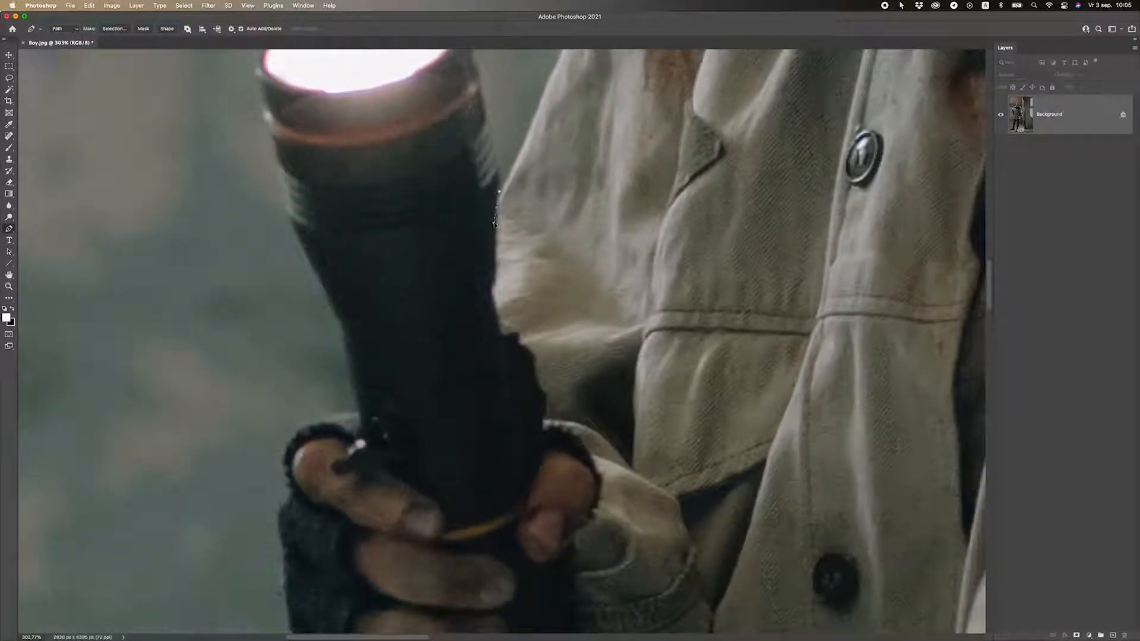
{"action": "scroll", "coordinate": [491, 235], "scroll_direction": "up", "scroll_amount": 4}
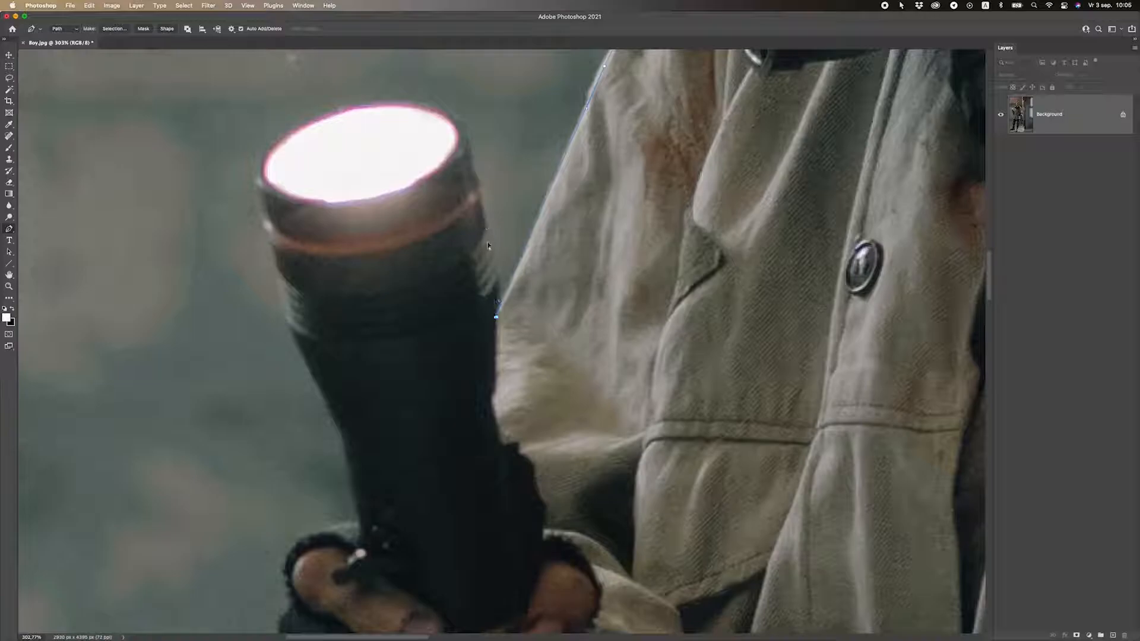
{"action": "left_click", "coordinate": [494, 267]}
{"action": "left_click", "coordinate": [475, 171]}
{"action": "left_click", "coordinate": [468, 151]}
{"action": "left_click_drag", "start_coordinate": [346, 112], "coordinate": [285, 121]}
{"action": "left_click_drag", "start_coordinate": [257, 187], "coordinate": [260, 228]}
Run the path along and down the gloved hand's edge.
{"action": "scroll", "coordinate": [386, 189], "scroll_direction": "down", "scroll_amount": 5}
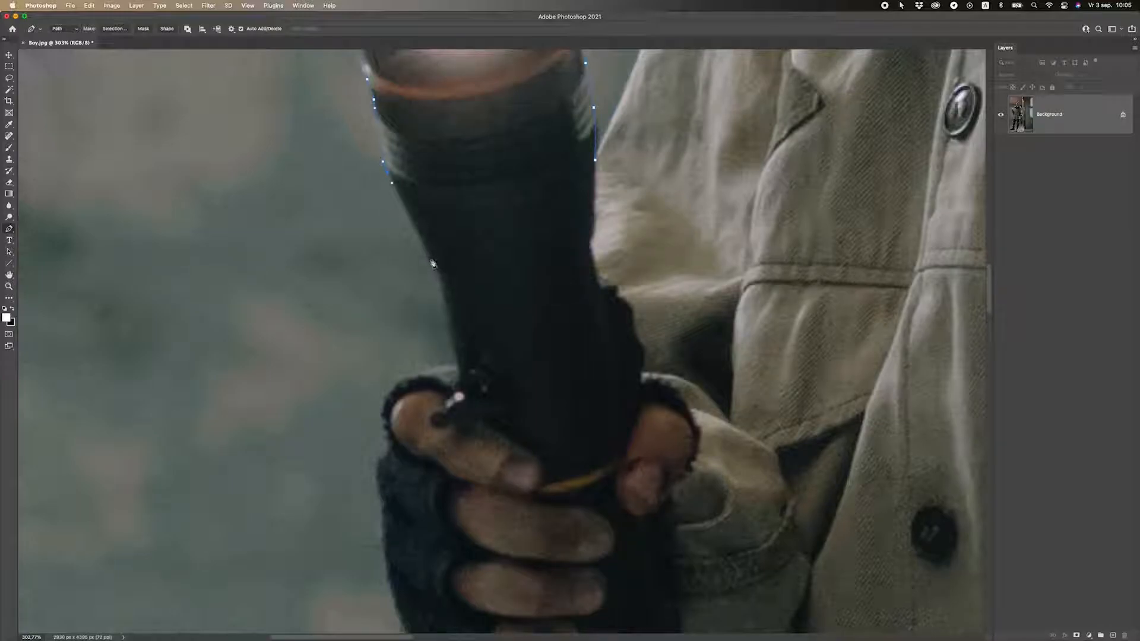
{"action": "scroll", "coordinate": [439, 280], "scroll_direction": "down", "scroll_amount": 2}
{"action": "left_click_drag", "start_coordinate": [449, 287], "coordinate": [411, 338]}
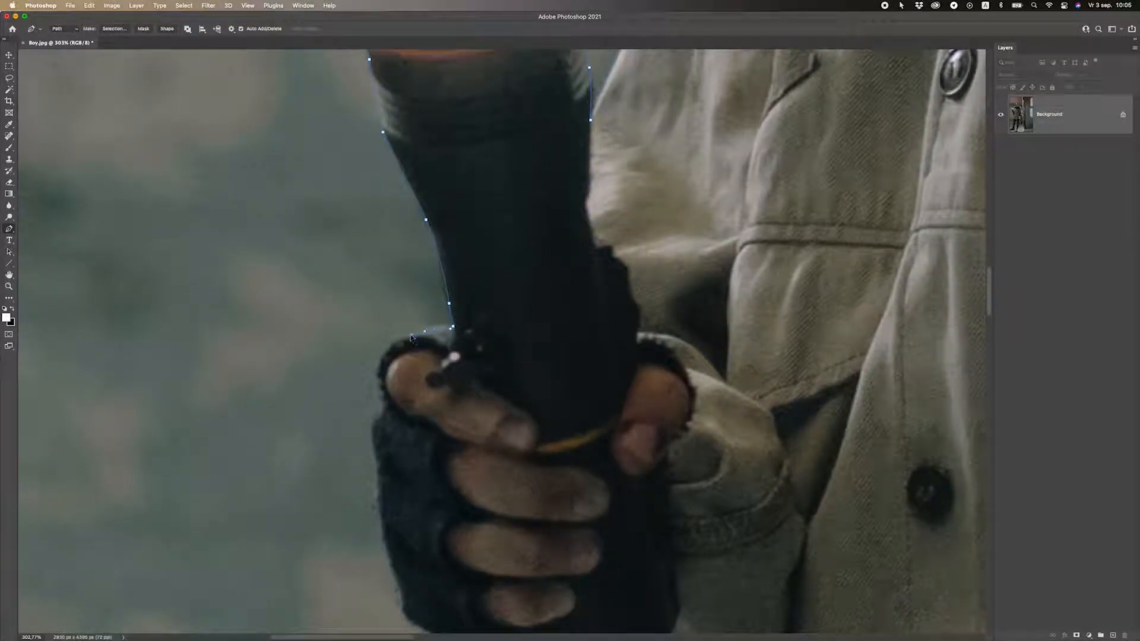
{"action": "left_click", "coordinate": [383, 357]}
{"action": "scroll", "coordinate": [380, 369], "scroll_direction": "down", "scroll_amount": 5}
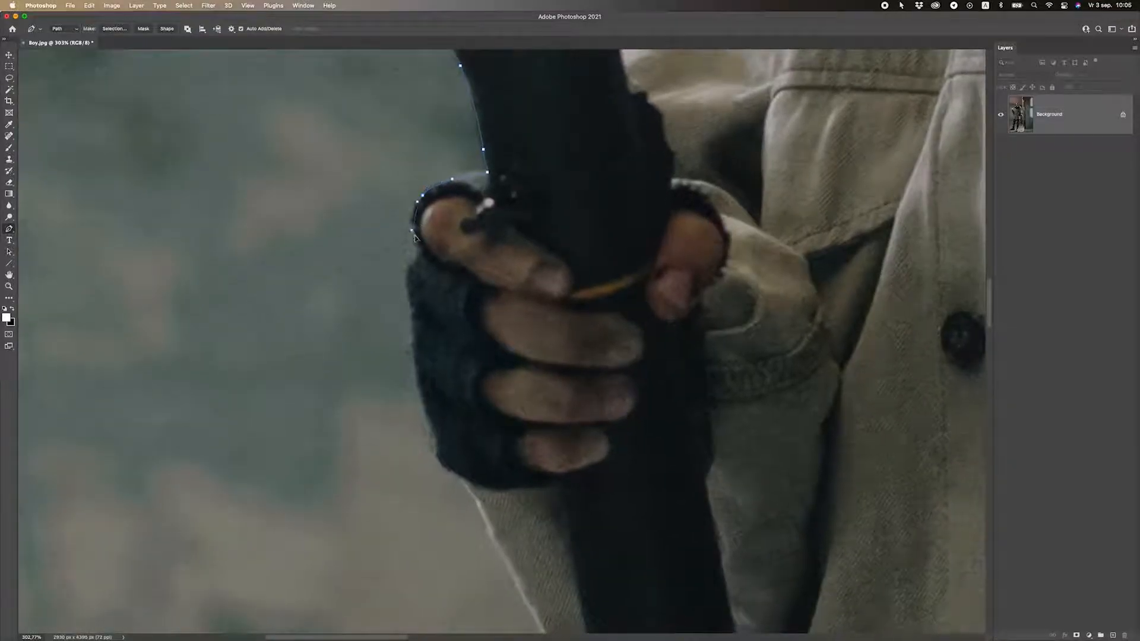
{"action": "left_click", "coordinate": [415, 261]}
{"action": "scroll", "coordinate": [404, 304], "scroll_direction": "down", "scroll_amount": 5}
{"action": "left_click_drag", "start_coordinate": [445, 171], "coordinate": [442, 220]}
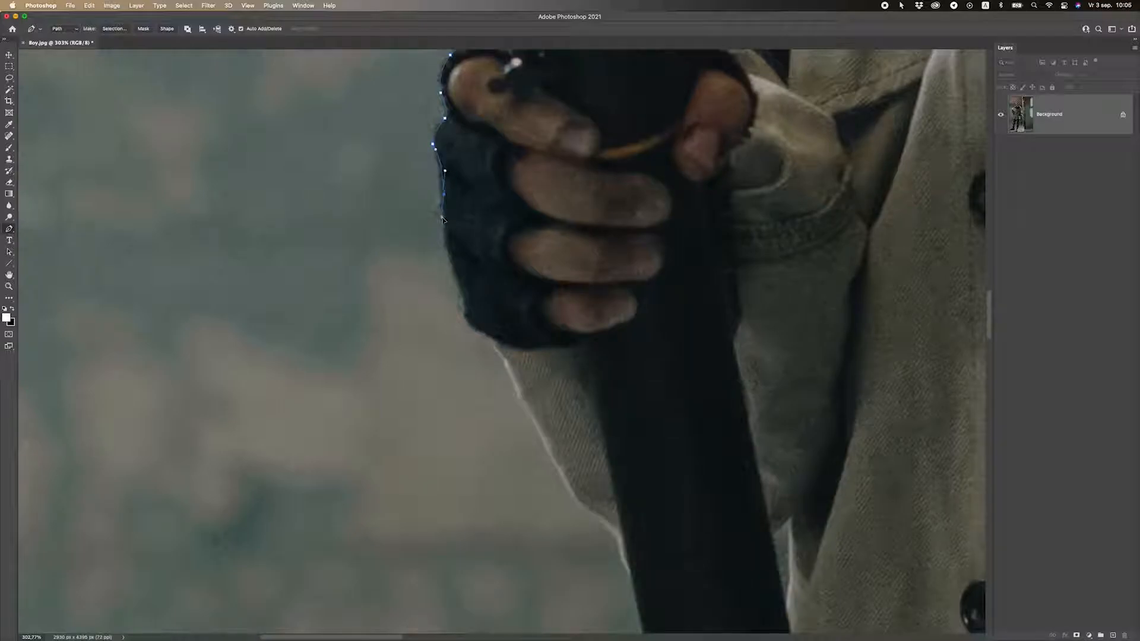
{"action": "left_click", "coordinate": [455, 273]}
{"action": "left_click", "coordinate": [466, 305]}
{"action": "left_click", "coordinate": [477, 329]}
{"action": "left_click", "coordinate": [496, 339]}
{"action": "scroll", "coordinate": [500, 350], "scroll_direction": "down", "scroll_amount": 10}
Continue to the flashlight's lower end and curve around its bottom.
{"action": "left_click", "coordinate": [461, 226]}
{"action": "left_click", "coordinate": [505, 269]}
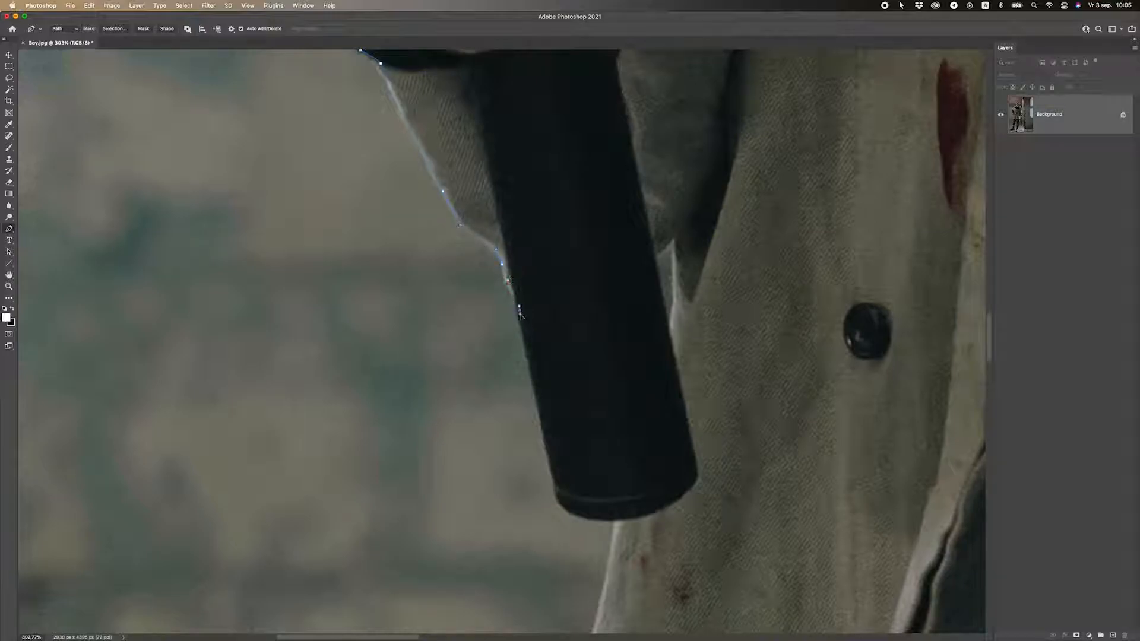
{"action": "scroll", "coordinate": [517, 311], "scroll_direction": "down", "scroll_amount": 9}
{"action": "left_click", "coordinate": [476, 212]}
{"action": "left_click", "coordinate": [473, 223]}
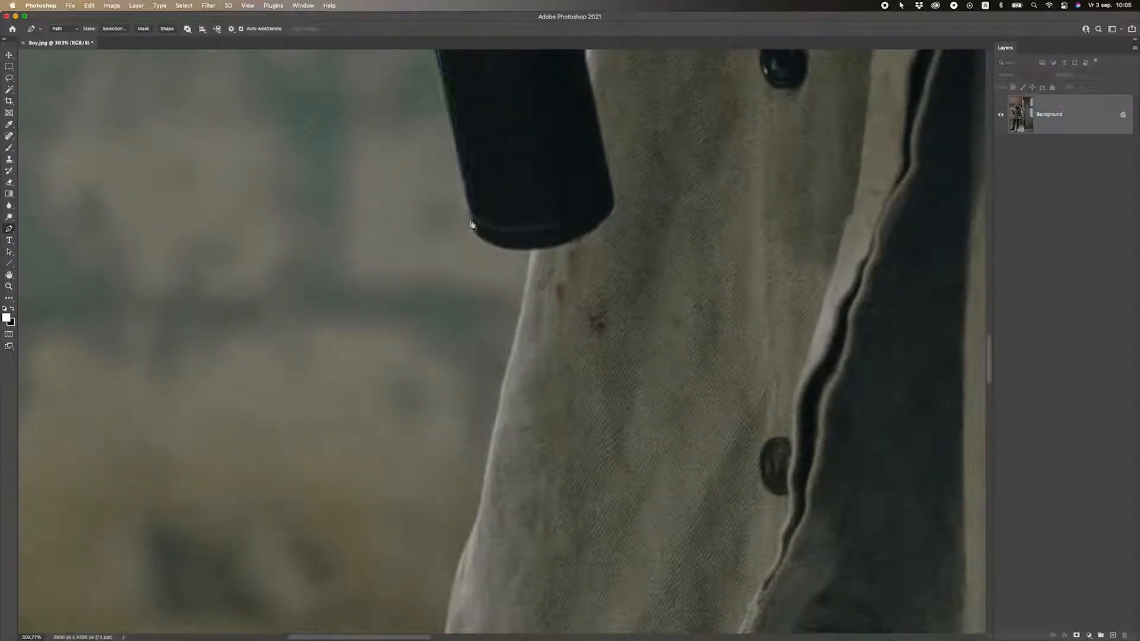
{"action": "left_click_drag", "start_coordinate": [534, 249], "coordinate": [598, 250]}
{"action": "scroll", "coordinate": [529, 334], "scroll_direction": "down", "scroll_amount": 8}
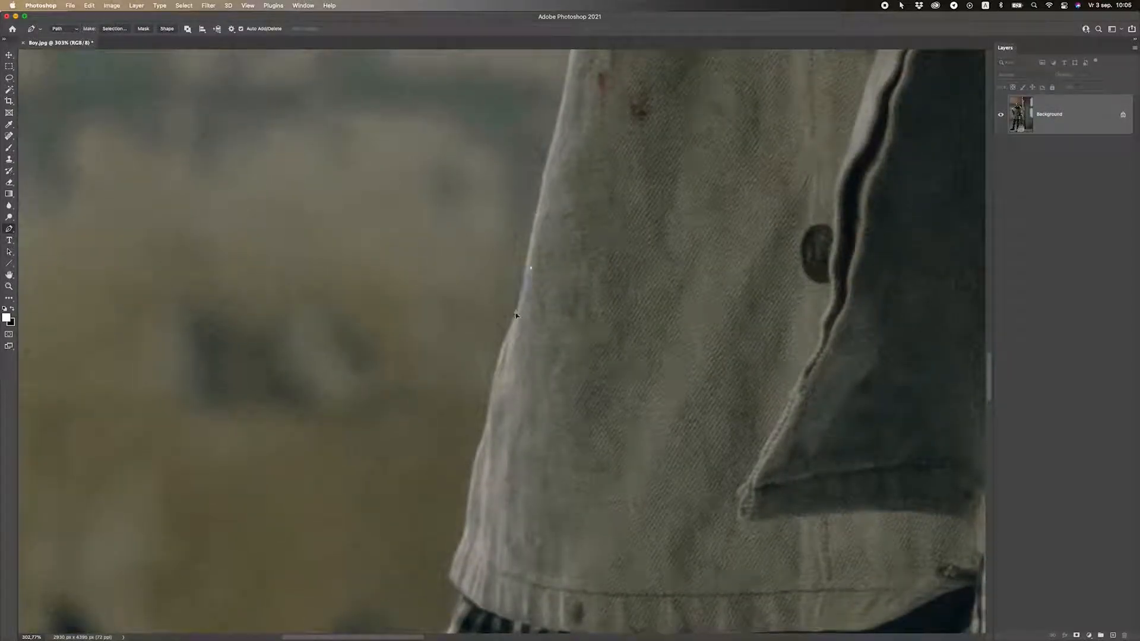
Add anchors down the jacket edge to its hem.
{"action": "left_click", "coordinate": [491, 406]}
{"action": "scroll", "coordinate": [490, 416], "scroll_direction": "down", "scroll_amount": 8}
{"action": "left_click", "coordinate": [502, 256]}
{"action": "left_click", "coordinate": [498, 292]}
{"action": "left_click", "coordinate": [498, 313]}
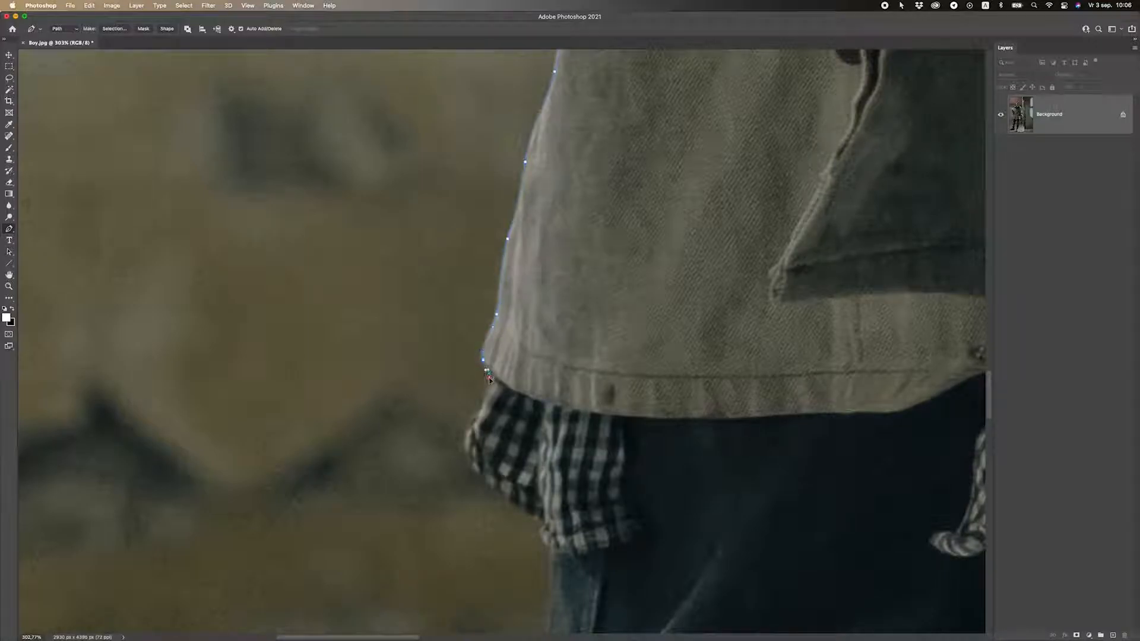
{"action": "left_click", "coordinate": [490, 377]}
{"action": "scroll", "coordinate": [490, 377], "scroll_direction": "down", "scroll_amount": 8}
Trace the path down the checked shirt's edge.
{"action": "left_click", "coordinate": [460, 176]}
{"action": "left_click", "coordinate": [461, 243]}
{"action": "left_click", "coordinate": [483, 259]}
{"action": "left_click", "coordinate": [510, 277]}
{"action": "left_click", "coordinate": [519, 290]}
{"action": "left_click", "coordinate": [524, 300]}
{"action": "scroll", "coordinate": [495, 250], "scroll_direction": "down", "scroll_amount": 4}
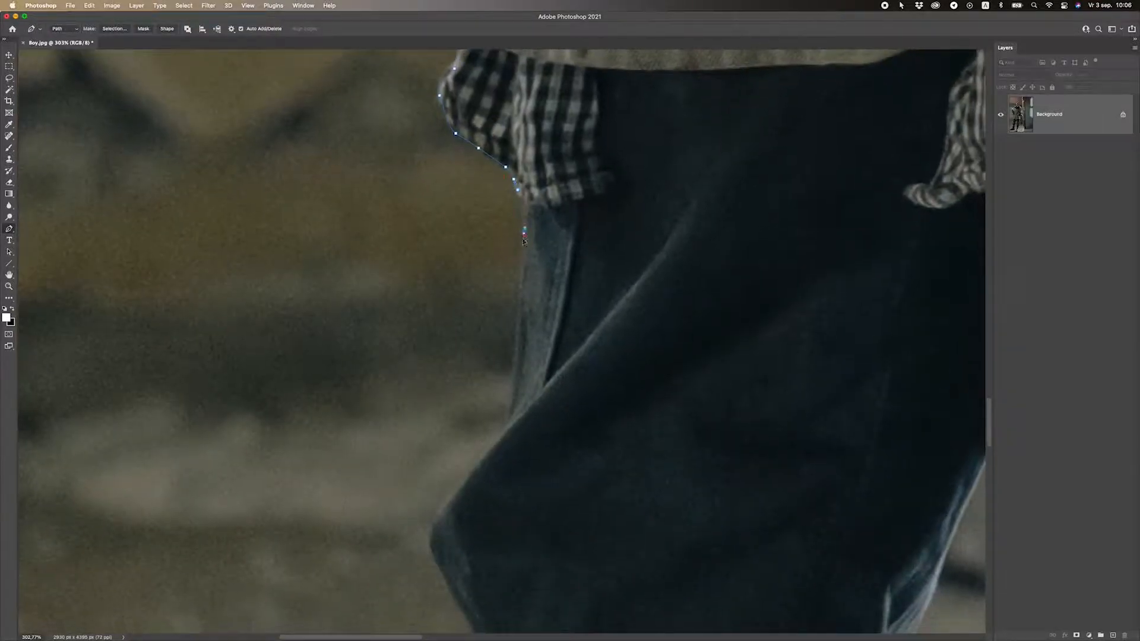
Continue the path down the upper jeans edge with a curved anchor.
{"action": "left_click_drag", "start_coordinate": [514, 344], "coordinate": [513, 362]}
{"action": "scroll", "coordinate": [505, 428], "scroll_direction": "down", "scroll_amount": 10}
{"action": "left_click", "coordinate": [547, 174]}
{"action": "left_click", "coordinate": [518, 237]}
{"action": "left_click", "coordinate": [544, 287]}
{"action": "left_click", "coordinate": [550, 295]}
{"action": "left_click", "coordinate": [555, 325]}
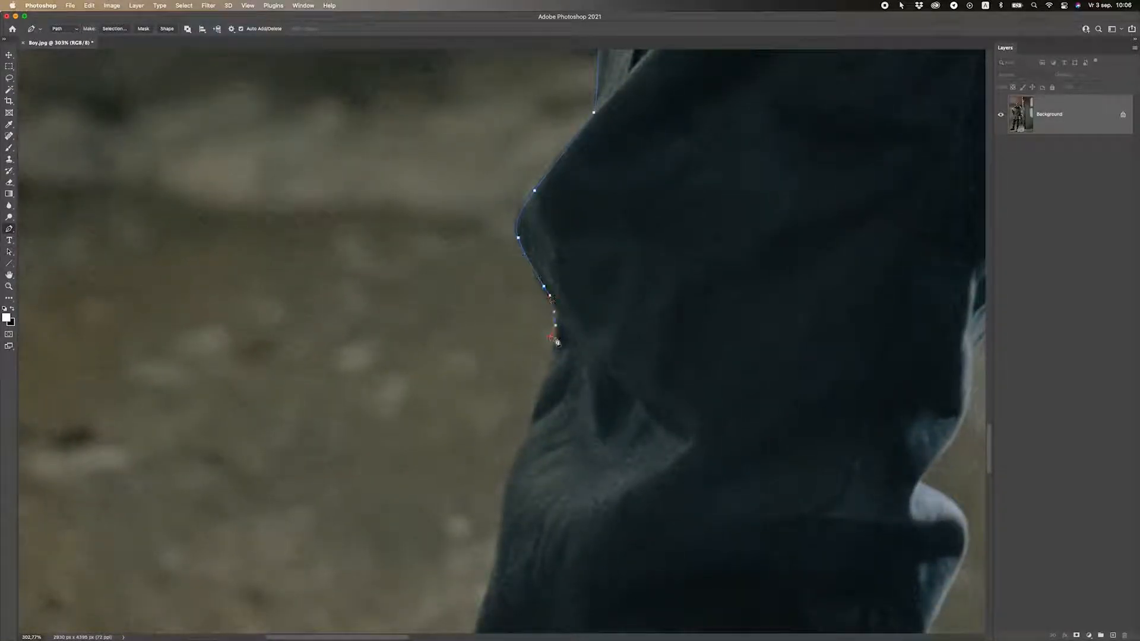
{"action": "scroll", "coordinate": [516, 321], "scroll_direction": "down", "scroll_amount": 5}
Trace the left jeans leg past the knee and down the sock to the boot.
{"action": "key", "text": "h"}
{"action": "left_click_drag", "start_coordinate": [509, 306], "coordinate": [514, 303]}
{"action": "left_click", "coordinate": [482, 291]}
{"action": "left_click", "coordinate": [470, 341]}
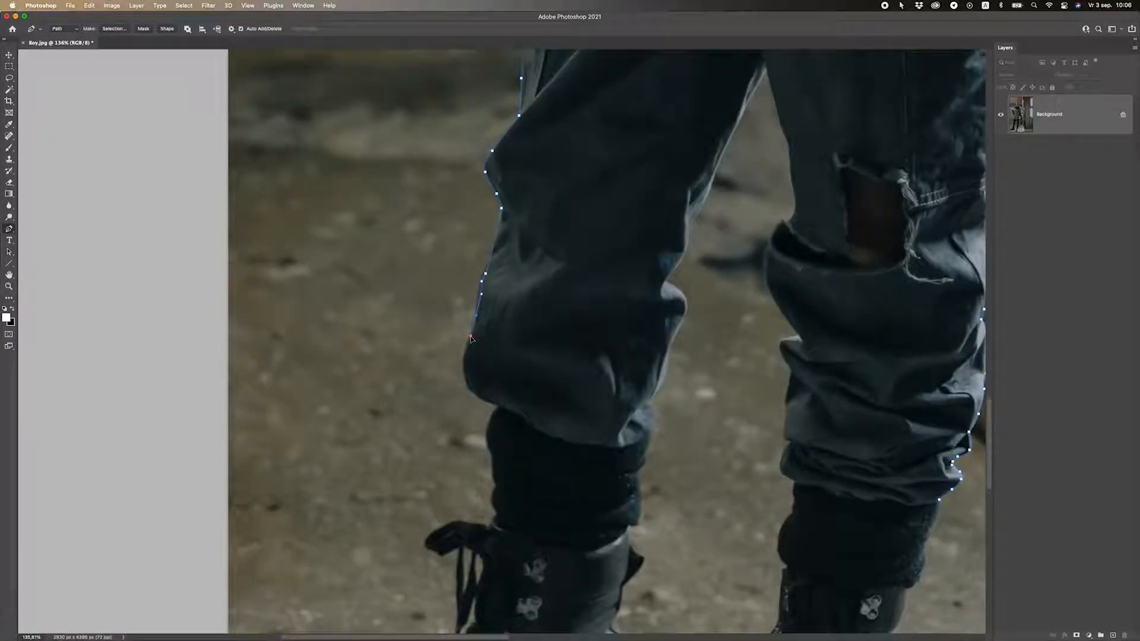
{"action": "left_click", "coordinate": [469, 387]}
{"action": "left_click", "coordinate": [482, 402]}
{"action": "left_click", "coordinate": [499, 406]}
{"action": "scroll", "coordinate": [510, 419], "scroll_direction": "down", "scroll_amount": 5}
{"action": "mouse_move", "coordinate": [477, 257]}
{"action": "left_mouse_down"}
{"action": "mouse_move", "coordinate": [486, 315]}
{"action": "mouse_move", "coordinate": [469, 336]}
{"action": "left_mouse_up"}
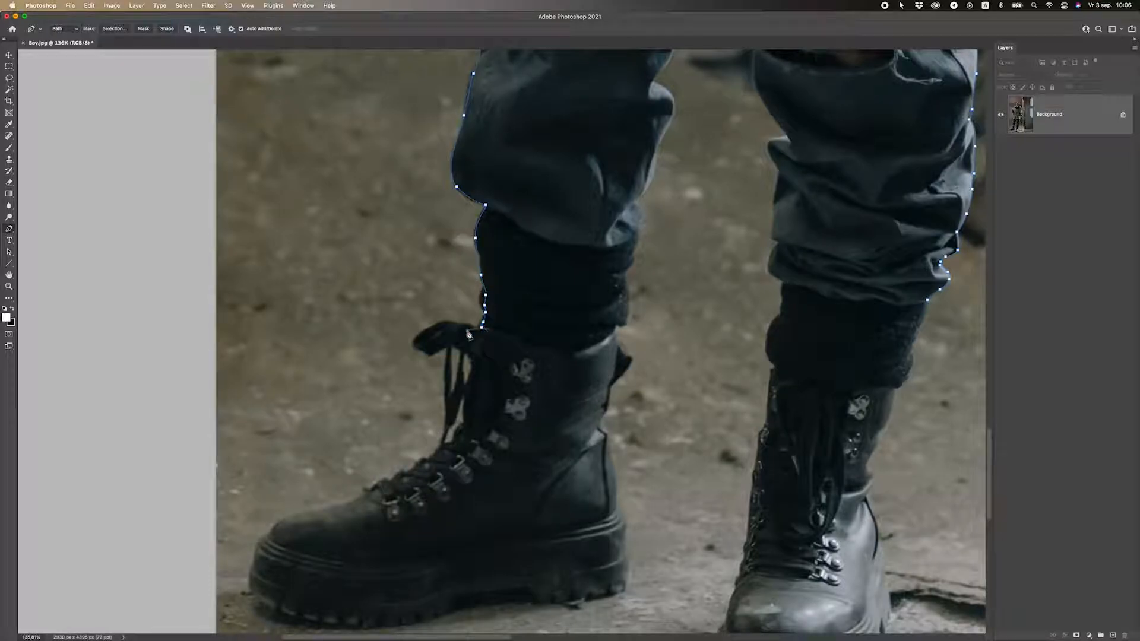
{"action": "scroll", "coordinate": [469, 356], "scroll_direction": "up", "scroll_amount": 1}
Trace the boot's front edge along the laces toward the toe.
{"action": "left_click", "coordinate": [474, 360]}
{"action": "left_click", "coordinate": [473, 374]}
{"action": "left_click", "coordinate": [470, 381]}
{"action": "left_click", "coordinate": [468, 396]}
{"action": "scroll", "coordinate": [470, 398], "scroll_direction": "down", "scroll_amount": 5}
{"action": "scroll", "coordinate": [469, 207], "scroll_direction": "up", "scroll_amount": 3}
{"action": "left_click", "coordinate": [466, 208]}
{"action": "left_click", "coordinate": [463, 224]}
{"action": "left_click", "coordinate": [455, 239]}
{"action": "left_click", "coordinate": [437, 260]}
{"action": "left_click", "coordinate": [399, 285]}
{"action": "left_click", "coordinate": [386, 294]}
{"action": "left_click", "coordinate": [347, 310]}
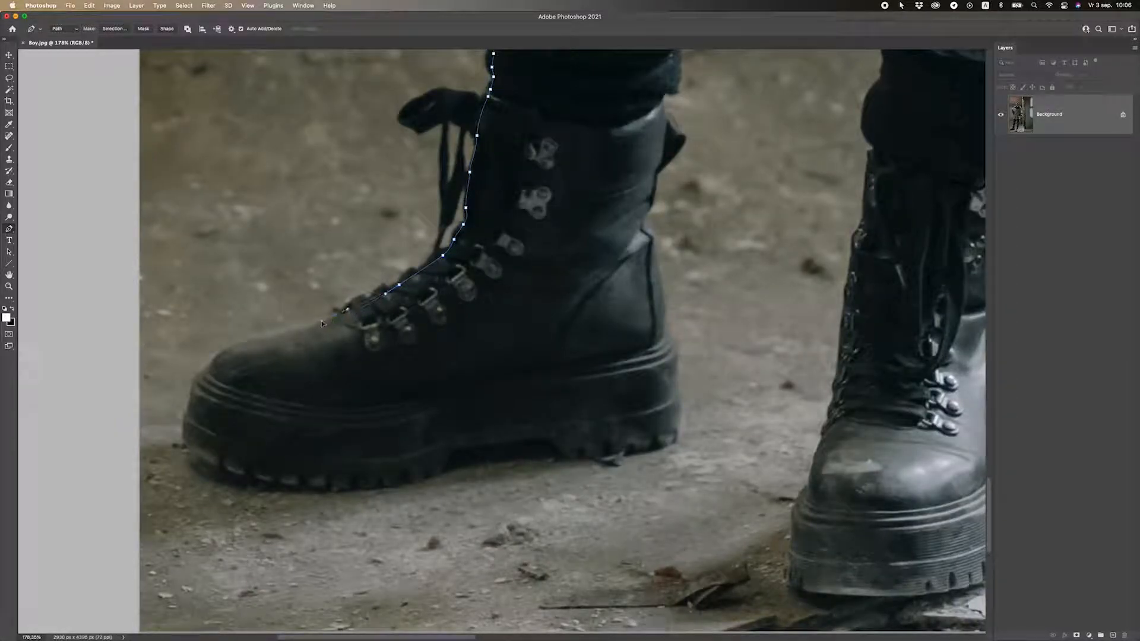
Anchor the boot toe, undoing the misplaced toe anchor.
{"action": "left_click", "coordinate": [220, 354]}
{"action": "left_click", "coordinate": [213, 362]}
{"action": "left_click_drag", "start_coordinate": [194, 382], "coordinate": [385, 176]}
{"action": "key", "text": "super+z"}
Run the path along the sole with curved anchors to its back end.
{"action": "left_click", "coordinate": [379, 238]}
{"action": "left_click", "coordinate": [430, 266]}
{"action": "left_click_drag", "start_coordinate": [473, 273], "coordinate": [490, 276]}
{"action": "left_click", "coordinate": [584, 278]}
{"action": "left_click", "coordinate": [639, 262]}
{"action": "left_click", "coordinate": [652, 250]}
{"action": "left_click_drag", "start_coordinate": [705, 239], "coordinate": [731, 233]}
{"action": "scroll", "coordinate": [741, 242], "scroll_direction": "right", "scroll_amount": 5}
{"action": "left_click", "coordinate": [589, 269]}
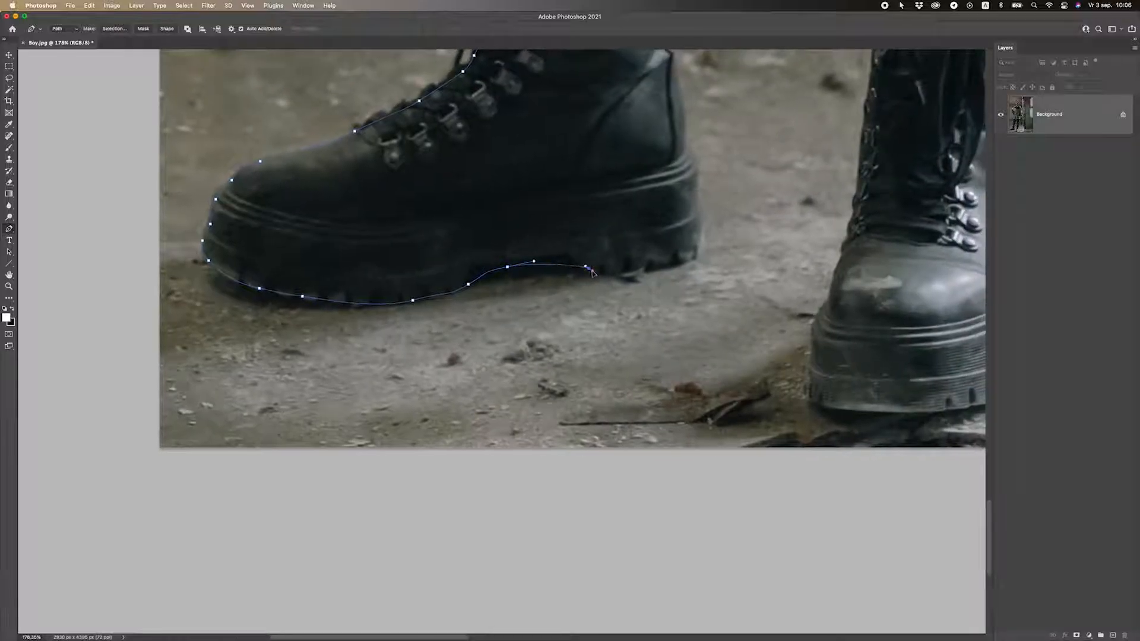
{"action": "left_click_drag", "start_coordinate": [593, 275], "coordinate": [698, 261]}
{"action": "scroll", "coordinate": [701, 250], "scroll_direction": "up", "scroll_amount": 5}
{"action": "scroll", "coordinate": [702, 249], "scroll_direction": "right", "scroll_amount": 3}
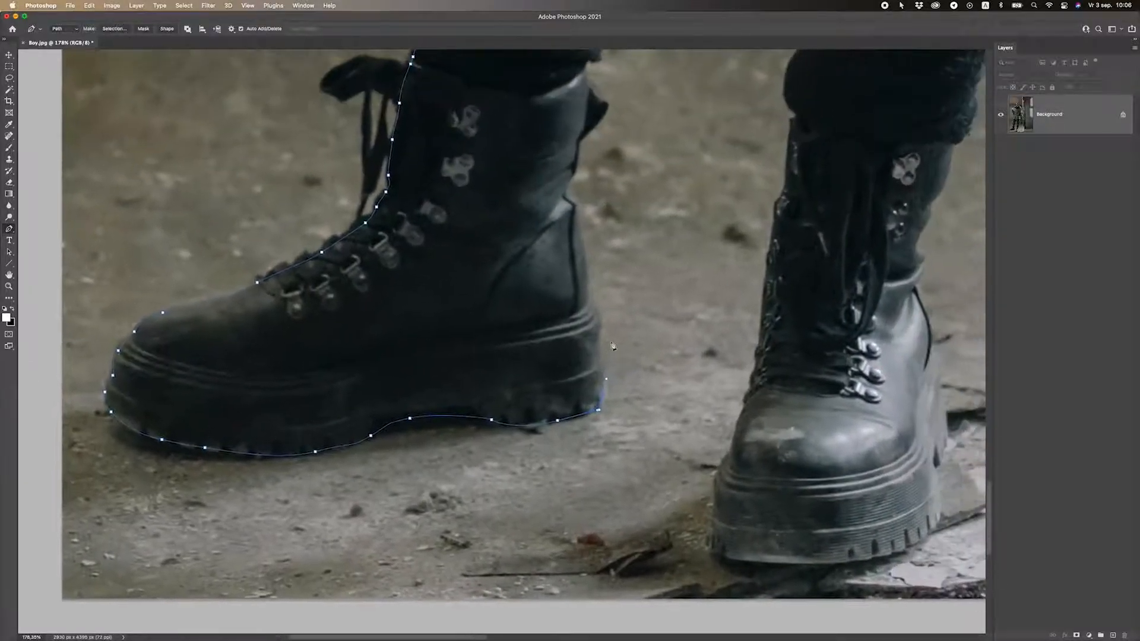
Climb the path up the boot's heel and back edge.
{"action": "left_click", "coordinate": [603, 309]}
{"action": "left_click", "coordinate": [566, 193]}
{"action": "left_click_drag", "start_coordinate": [566, 193], "coordinate": [536, 517]}
{"action": "left_click", "coordinate": [534, 494]}
{"action": "left_click", "coordinate": [543, 456]}
{"action": "left_click", "coordinate": [539, 402]}
Trace up the trouser cuff's right edge.
{"action": "left_click", "coordinate": [552, 391]}
{"action": "left_click", "coordinate": [559, 345]}
{"action": "left_click", "coordinate": [564, 313]}
{"action": "left_click", "coordinate": [566, 304]}
{"action": "left_click", "coordinate": [569, 288]}
{"action": "left_click", "coordinate": [572, 276]}
{"action": "left_click", "coordinate": [578, 262]}
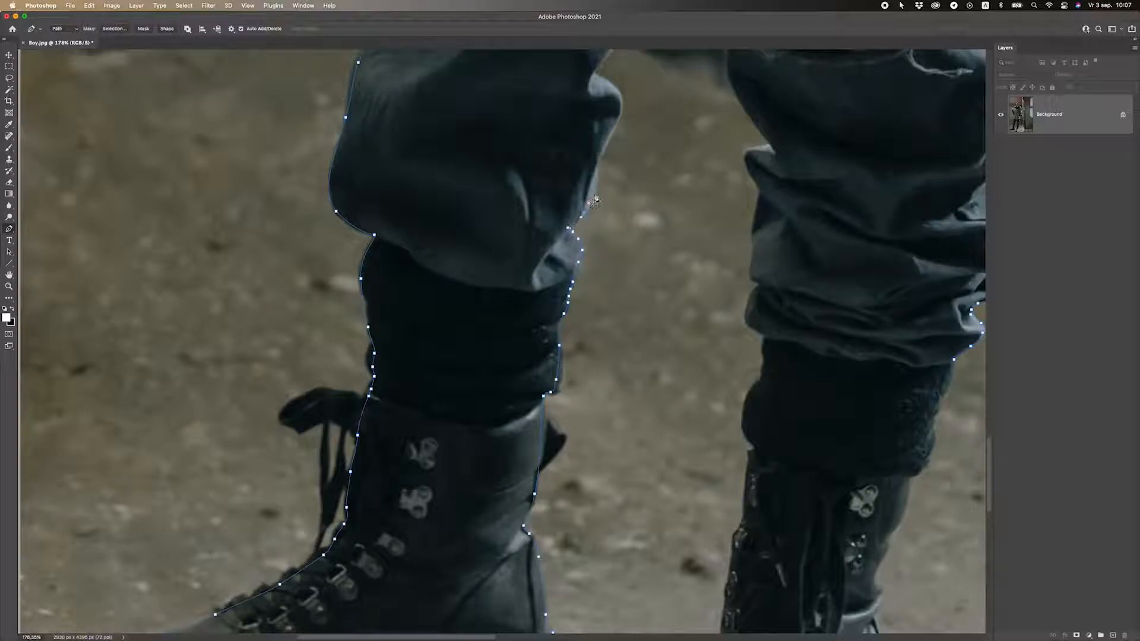
Trace the path up the inner trouser edge and down the other leg's inner knee.
{"action": "left_click_drag", "start_coordinate": [598, 197], "coordinate": [544, 412]}
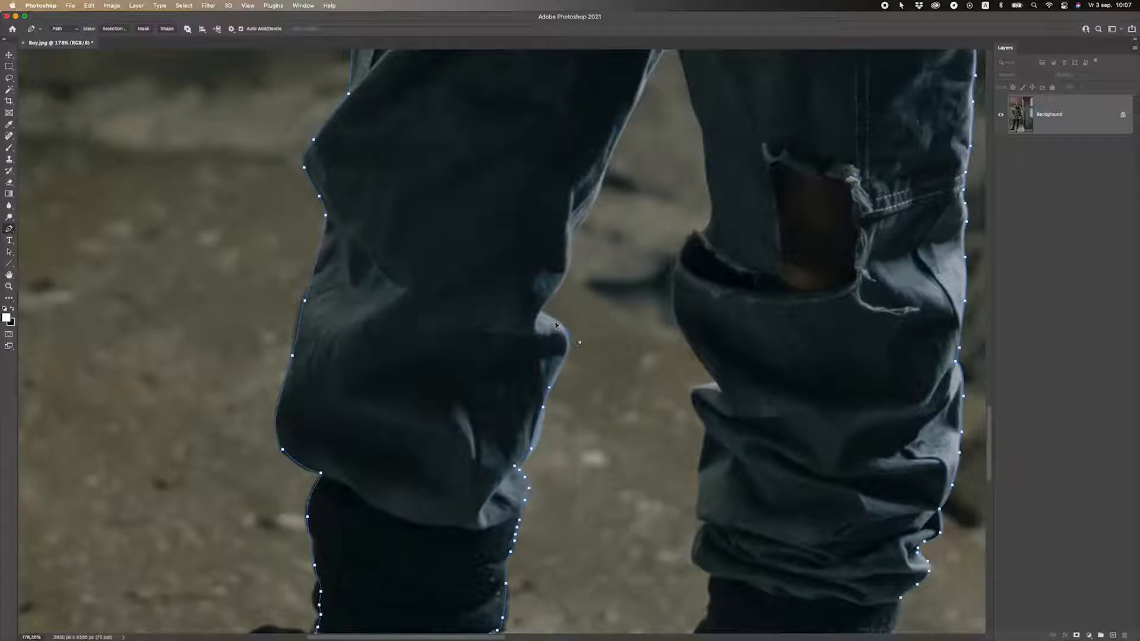
{"action": "left_click", "coordinate": [540, 308]}
{"action": "left_click", "coordinate": [571, 235]}
{"action": "scroll", "coordinate": [571, 235], "scroll_direction": "up", "scroll_amount": 3}
{"action": "left_click", "coordinate": [587, 297]}
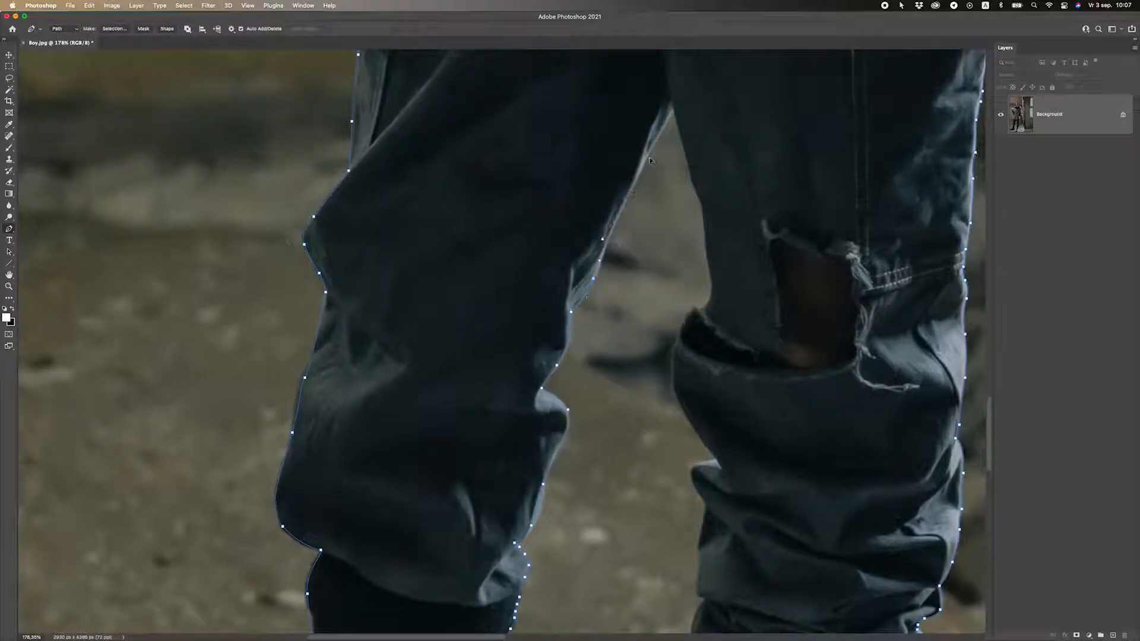
{"action": "left_click", "coordinate": [676, 108]}
{"action": "left_click", "coordinate": [696, 186]}
{"action": "left_click", "coordinate": [701, 205]}
{"action": "left_click", "coordinate": [706, 221]}
{"action": "left_click", "coordinate": [708, 276]}
{"action": "left_click", "coordinate": [711, 282]}
{"action": "left_click", "coordinate": [713, 297]}
{"action": "left_click", "coordinate": [703, 311]}
{"action": "left_click", "coordinate": [687, 321]}
{"action": "left_click", "coordinate": [678, 336]}
Extend the path down the right leg's knee edge, undoing two misplaced anchors.
{"action": "left_click_drag", "start_coordinate": [675, 356], "coordinate": [553, 53]}
{"action": "left_click", "coordinate": [557, 76]}
{"action": "left_click", "coordinate": [587, 138]}
{"action": "left_click", "coordinate": [598, 150]}
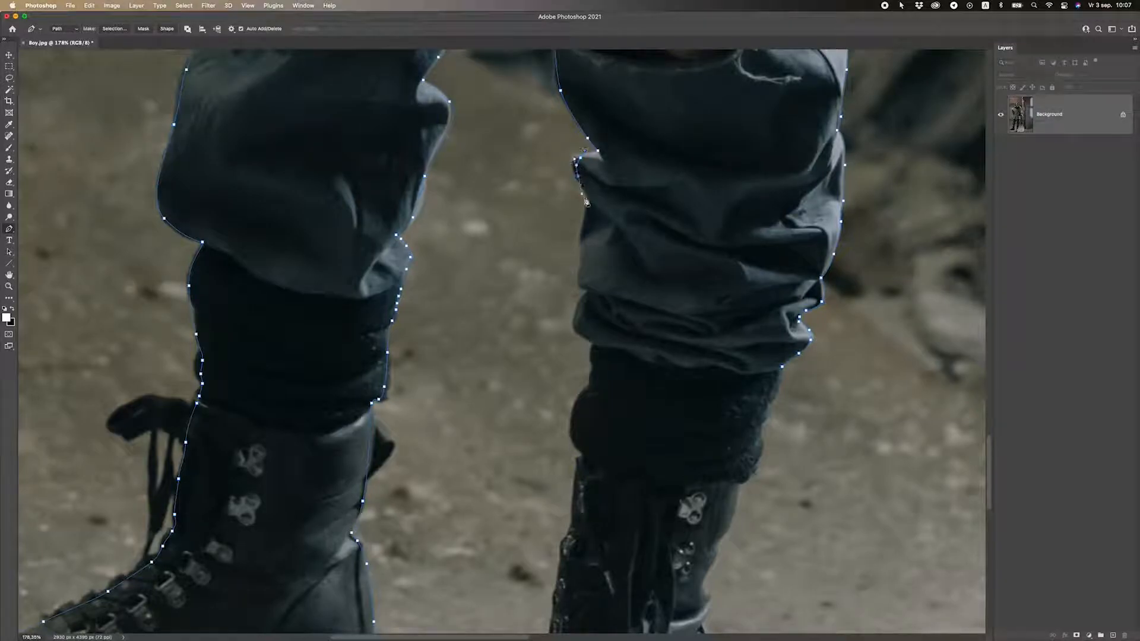
{"action": "left_click", "coordinate": [573, 170]}
{"action": "left_click", "coordinate": [590, 198]}
{"action": "left_click", "coordinate": [580, 289]}
{"action": "left_click", "coordinate": [575, 324]}
{"action": "key", "text": "super+z"}
{"action": "left_click", "coordinate": [575, 328]}
{"action": "left_click", "coordinate": [594, 343]}
{"action": "scroll", "coordinate": [574, 371], "scroll_direction": "down", "scroll_amount": 3}
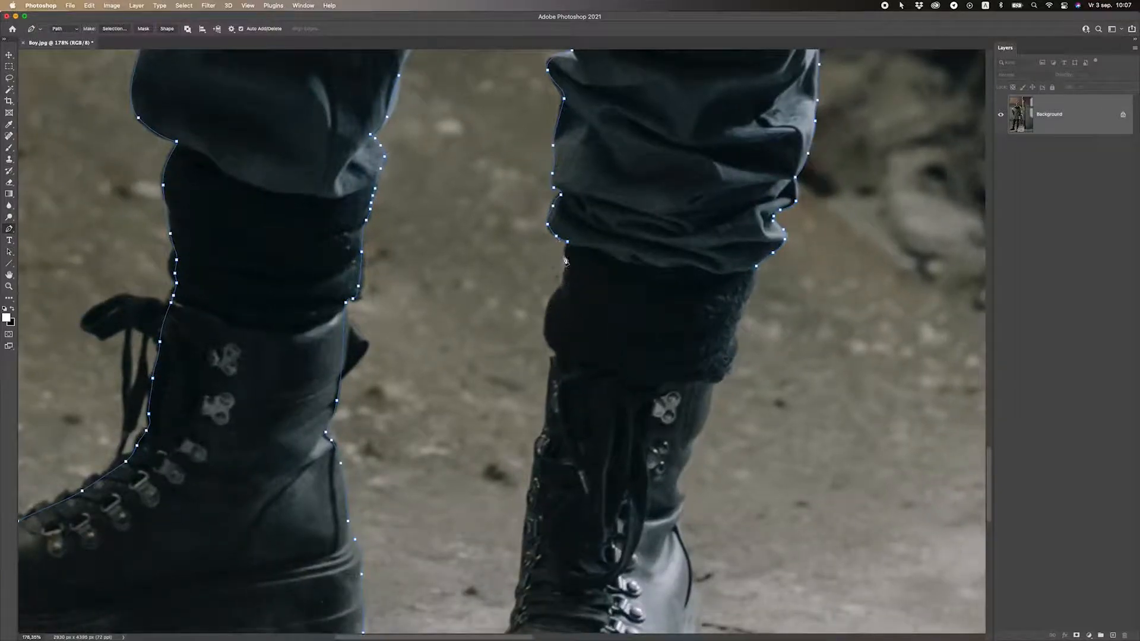
{"action": "key", "text": "super+z"}
{"action": "left_click", "coordinate": [569, 245]}
{"action": "left_click", "coordinate": [567, 263]}
{"action": "left_click", "coordinate": [565, 282]}
{"action": "left_click", "coordinate": [560, 290]}
{"action": "left_click", "coordinate": [553, 305]}
{"action": "left_click", "coordinate": [549, 328]}
{"action": "left_click", "coordinate": [550, 343]}
Trace around the right boot's front, toe and sole, then up its back edge.
{"action": "left_click_drag", "start_coordinate": [513, 326], "coordinate": [577, 236]}
{"action": "left_click", "coordinate": [611, 306]}
{"action": "left_click", "coordinate": [609, 333]}
{"action": "left_click", "coordinate": [599, 355]}
{"action": "left_click", "coordinate": [593, 413]}
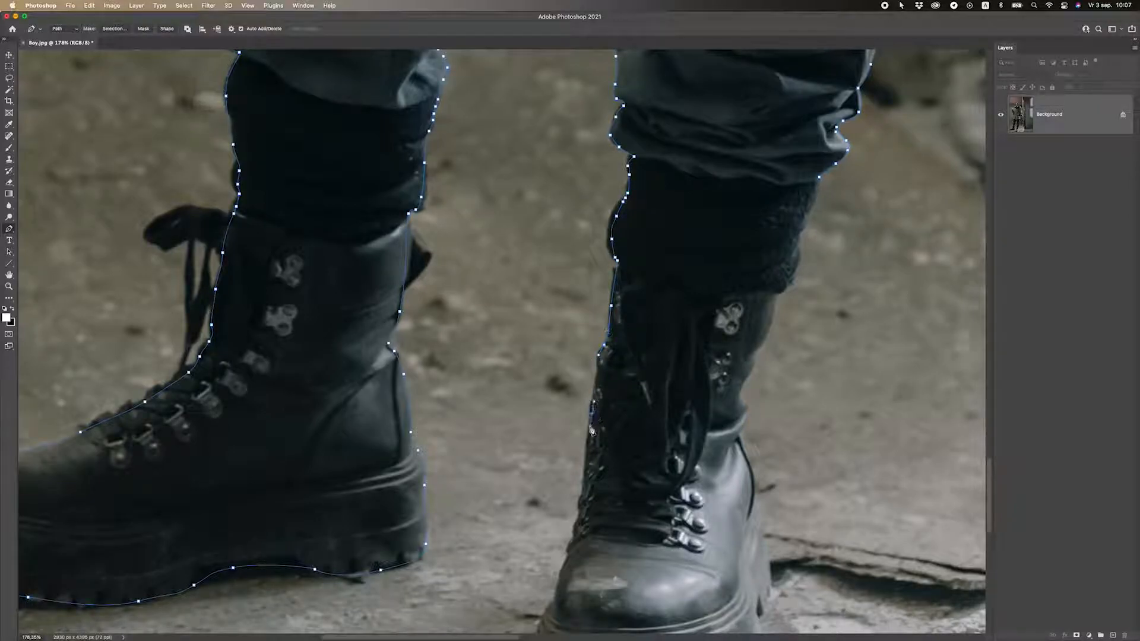
{"action": "scroll", "coordinate": [590, 416], "scroll_direction": "down", "scroll_amount": 5}
{"action": "left_click", "coordinate": [570, 393]}
{"action": "left_click", "coordinate": [555, 440]}
{"action": "left_click", "coordinate": [551, 460]}
{"action": "left_click", "coordinate": [539, 479]}
{"action": "left_click", "coordinate": [533, 551]}
{"action": "left_click", "coordinate": [552, 560]}
{"action": "left_click", "coordinate": [563, 562]}
{"action": "left_click", "coordinate": [628, 566]}
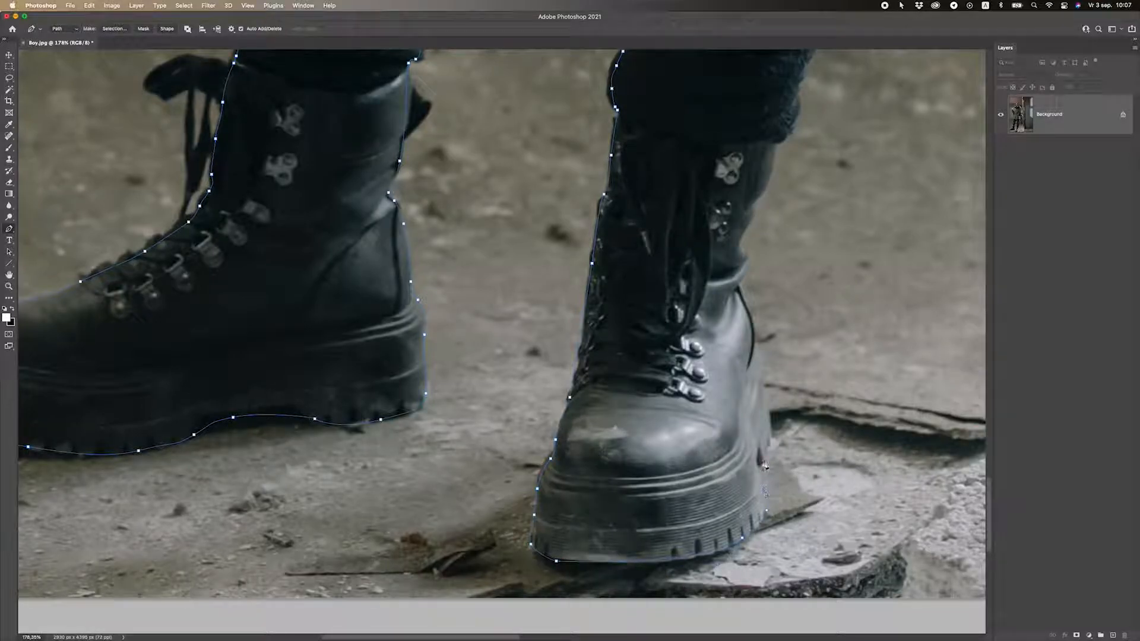
{"action": "left_click", "coordinate": [771, 435]}
{"action": "left_click", "coordinate": [772, 417]}
{"action": "left_click", "coordinate": [762, 374]}
{"action": "left_click", "coordinate": [759, 337]}
{"action": "scroll", "coordinate": [753, 327], "scroll_direction": "up", "scroll_amount": 1}
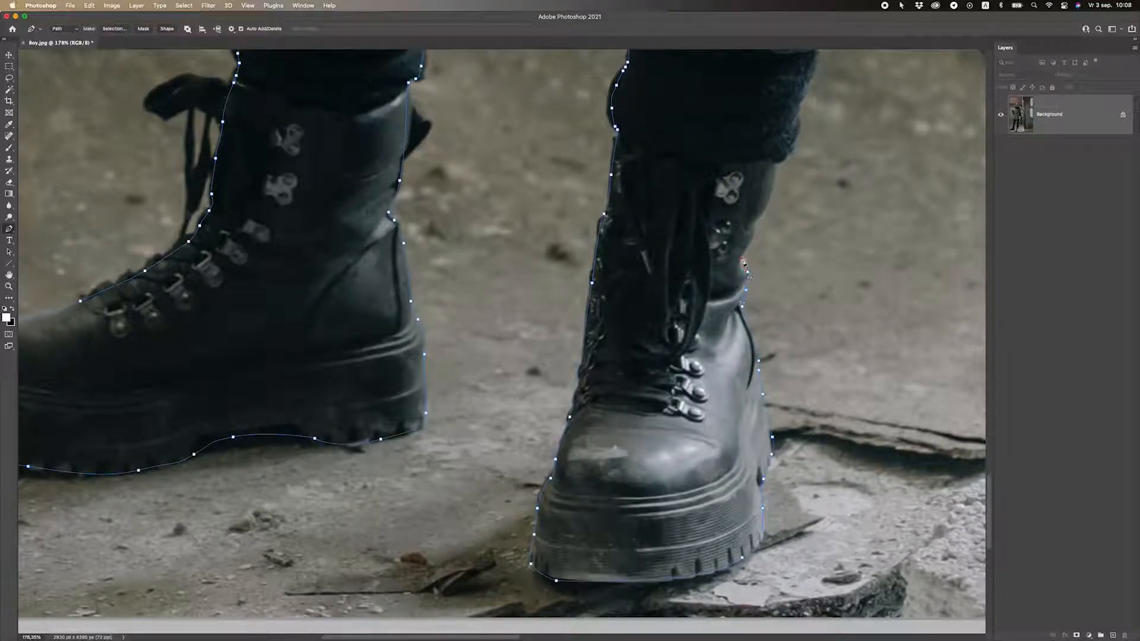
Continue up the boot and sock to the trouser cuff and close the path at the start anchor.
{"action": "left_click_drag", "start_coordinate": [757, 213], "coordinate": [640, 511]}
{"action": "left_click", "coordinate": [646, 504]}
{"action": "left_click", "coordinate": [658, 465]}
{"action": "left_click", "coordinate": [666, 458]}
{"action": "left_click", "coordinate": [674, 450]}
{"action": "left_click", "coordinate": [684, 412]}
{"action": "left_click", "coordinate": [686, 396]}
{"action": "left_click", "coordinate": [690, 386]}
{"action": "left_click", "coordinate": [700, 364]}
{"action": "left_click", "coordinate": [698, 353]}
{"action": "left_click", "coordinate": [699, 344]}
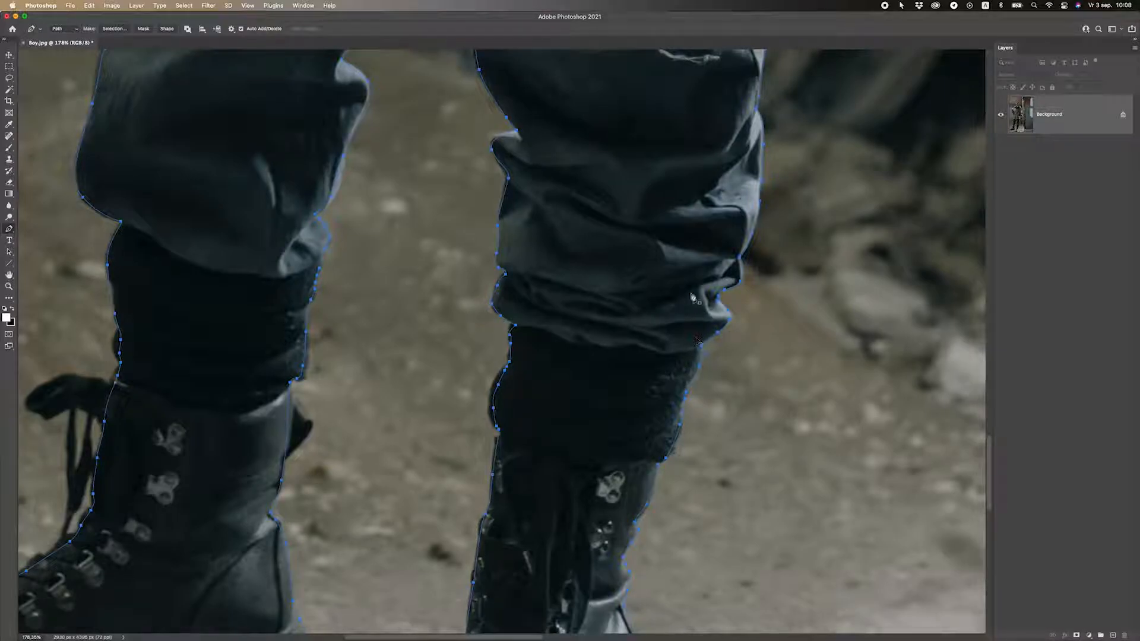
{"action": "scroll", "coordinate": [678, 358], "scroll_direction": "down", "scroll_amount": 5}
{"action": "scroll", "coordinate": [603, 351], "scroll_direction": "down", "scroll_amount": 3}
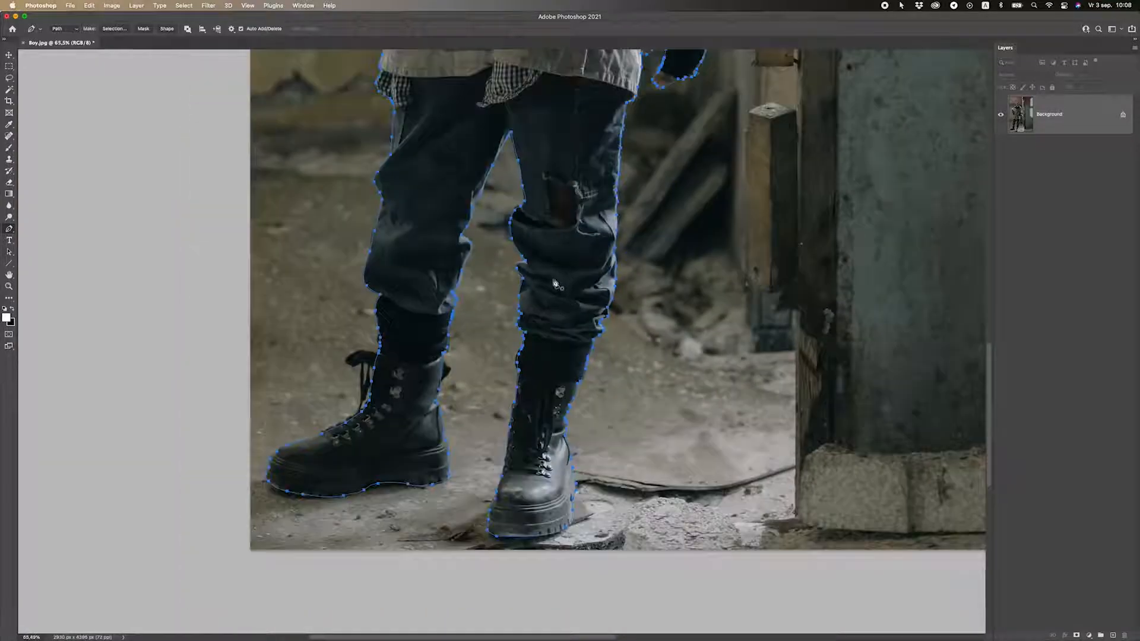
{"action": "scroll", "coordinate": [584, 226], "scroll_direction": "up", "scroll_amount": 3}
{"action": "scroll", "coordinate": [584, 227], "scroll_direction": "up", "scroll_amount": 5}
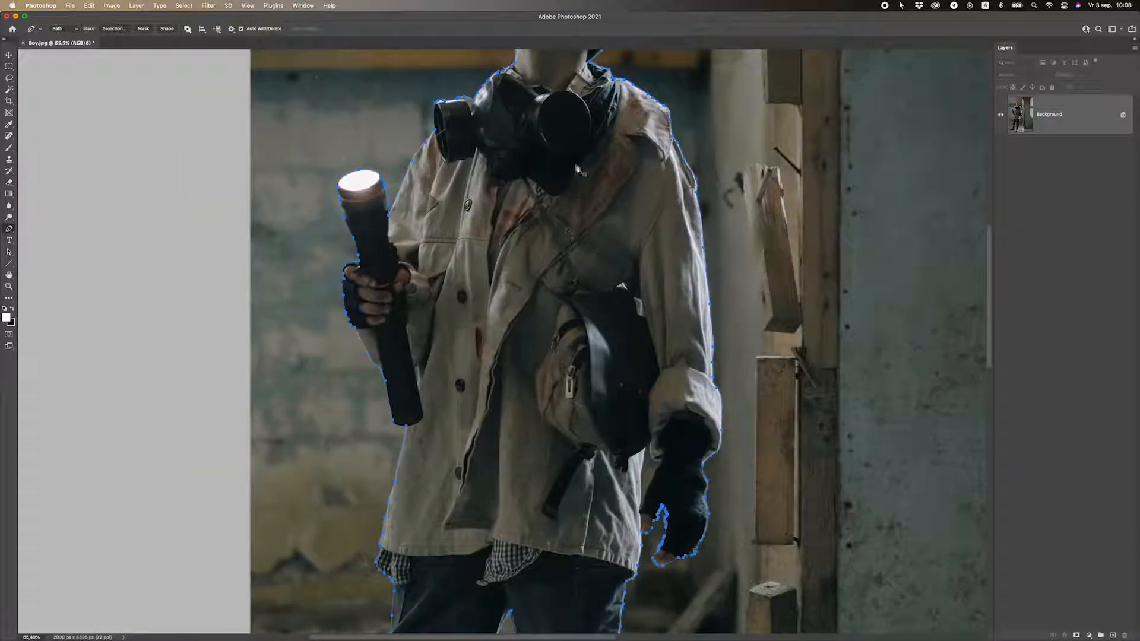
Use Make Selection on the boy's path with a 1-pixel Feather Radius as a New Selection.
{"action": "right_click", "coordinate": [577, 163]}
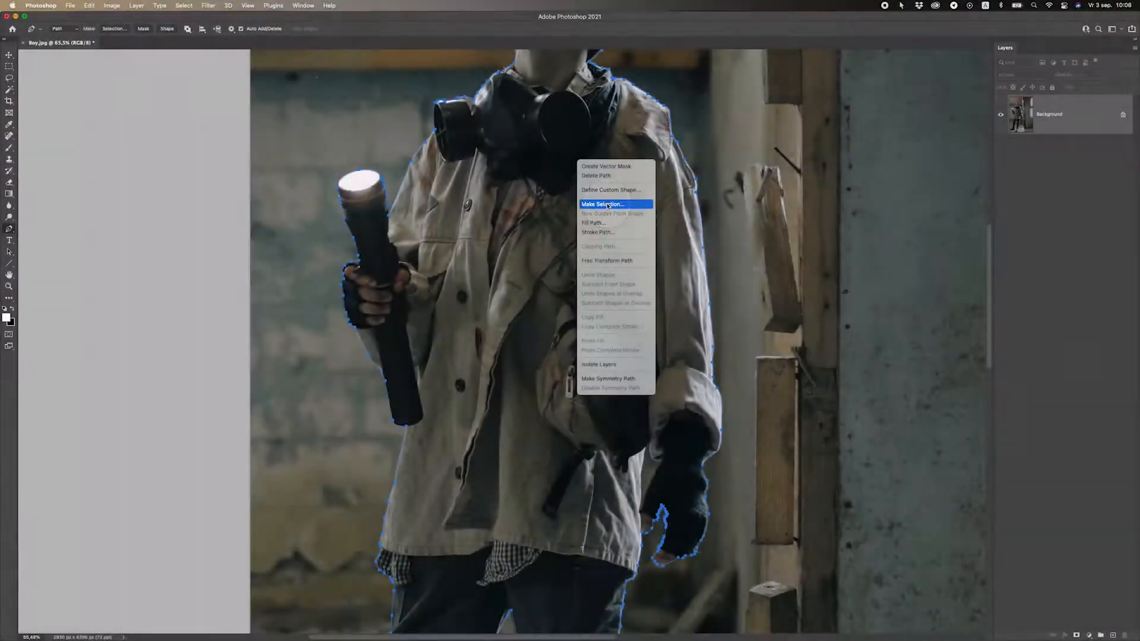
{"action": "left_click", "coordinate": [601, 205]}
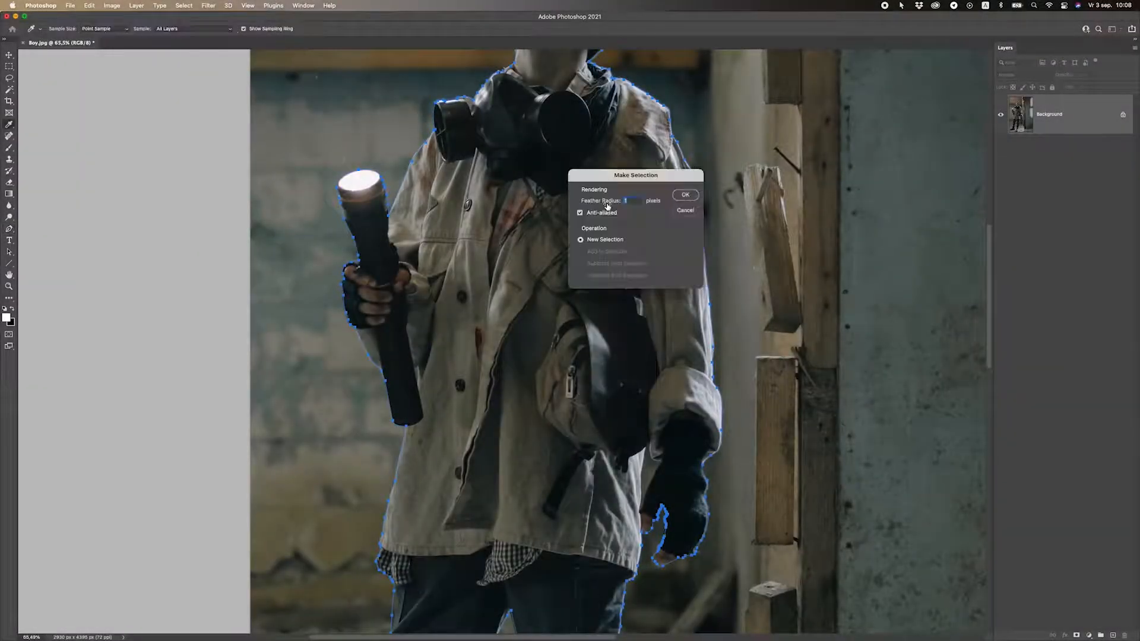
{"action": "left_click_drag", "start_coordinate": [630, 176], "coordinate": [781, 179]}
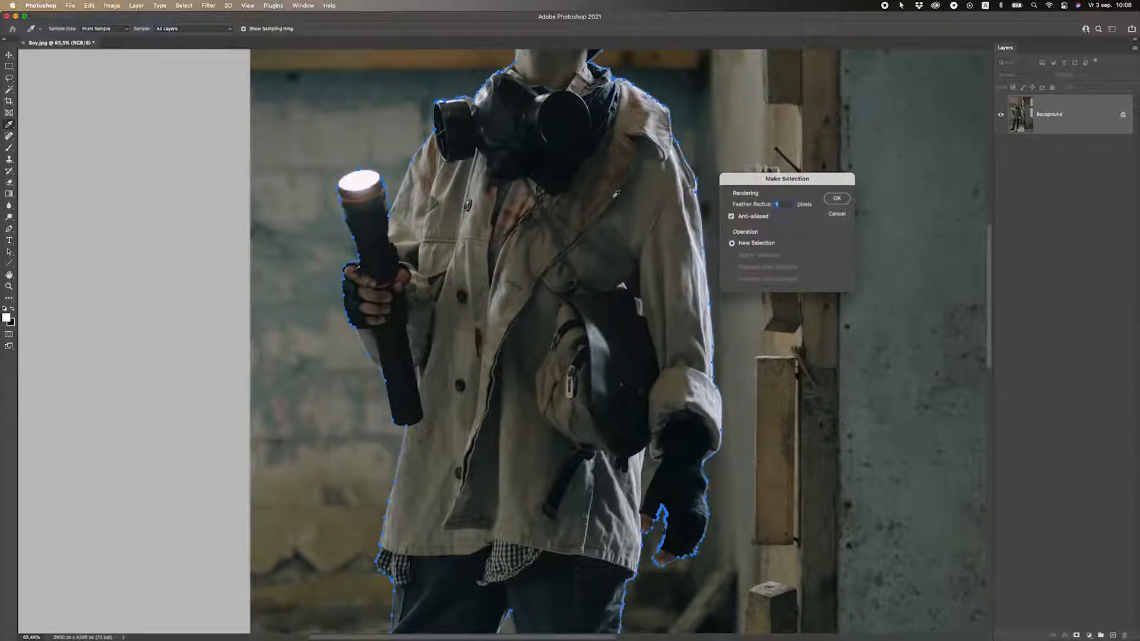
{"action": "scroll", "coordinate": [348, 246], "scroll_direction": "up", "scroll_amount": 3}
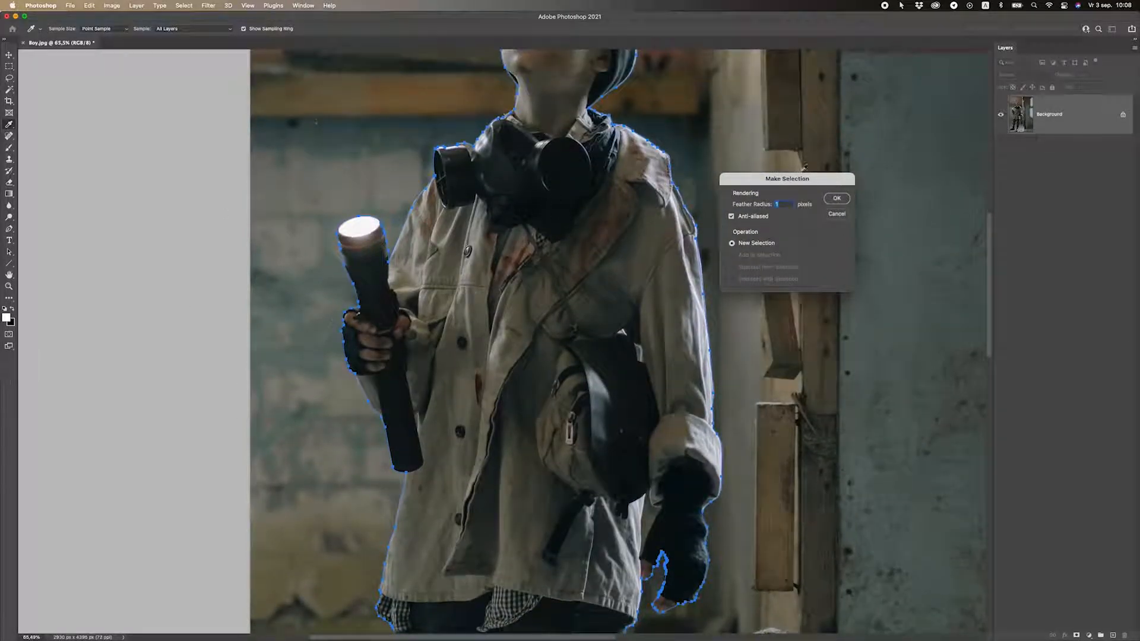
{"action": "left_click_drag", "start_coordinate": [796, 178], "coordinate": [583, 213]}
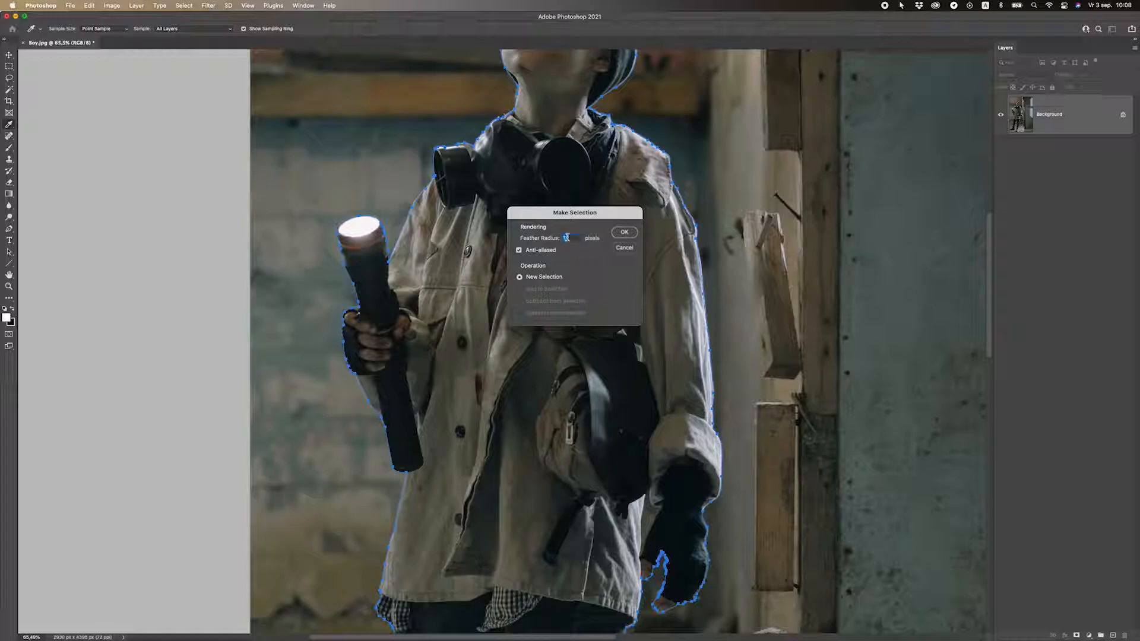
{"action": "scroll", "coordinate": [348, 246], "scroll_direction": "up", "scroll_amount": 3}
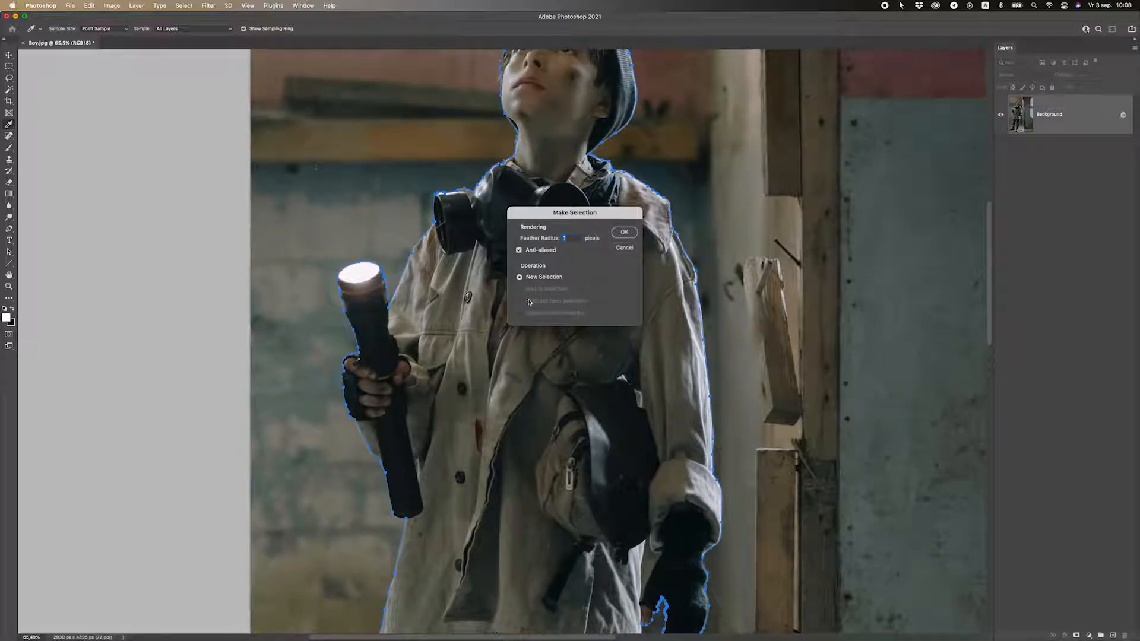
{"action": "scroll", "coordinate": [467, 305], "scroll_direction": "up", "scroll_amount": 3}
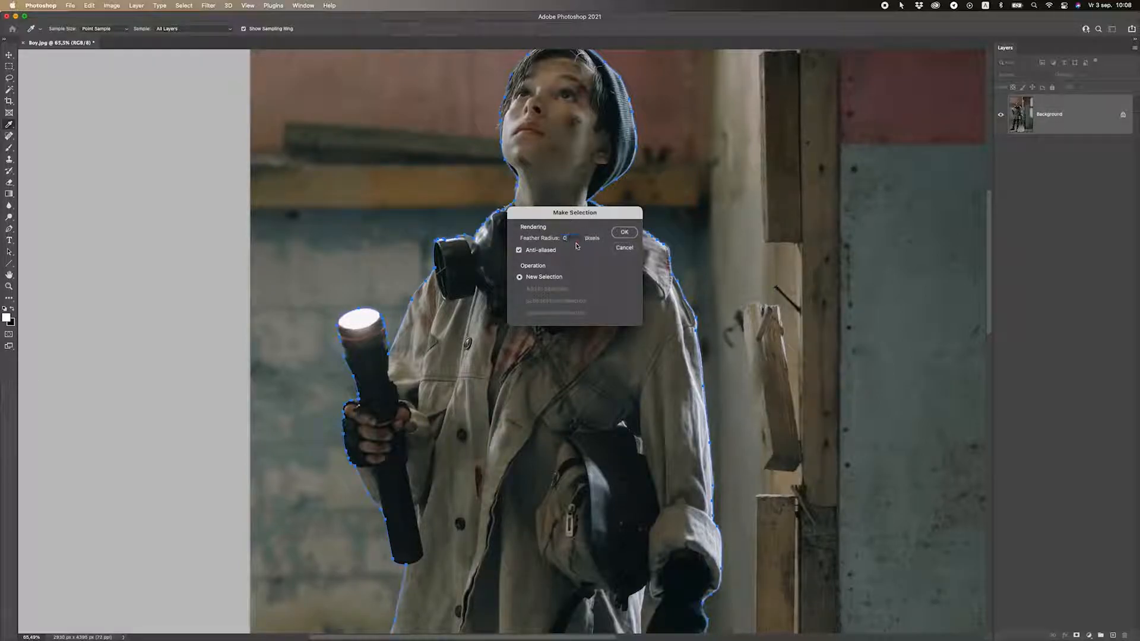
{"action": "left_click_drag", "start_coordinate": [566, 215], "coordinate": [383, 164]}
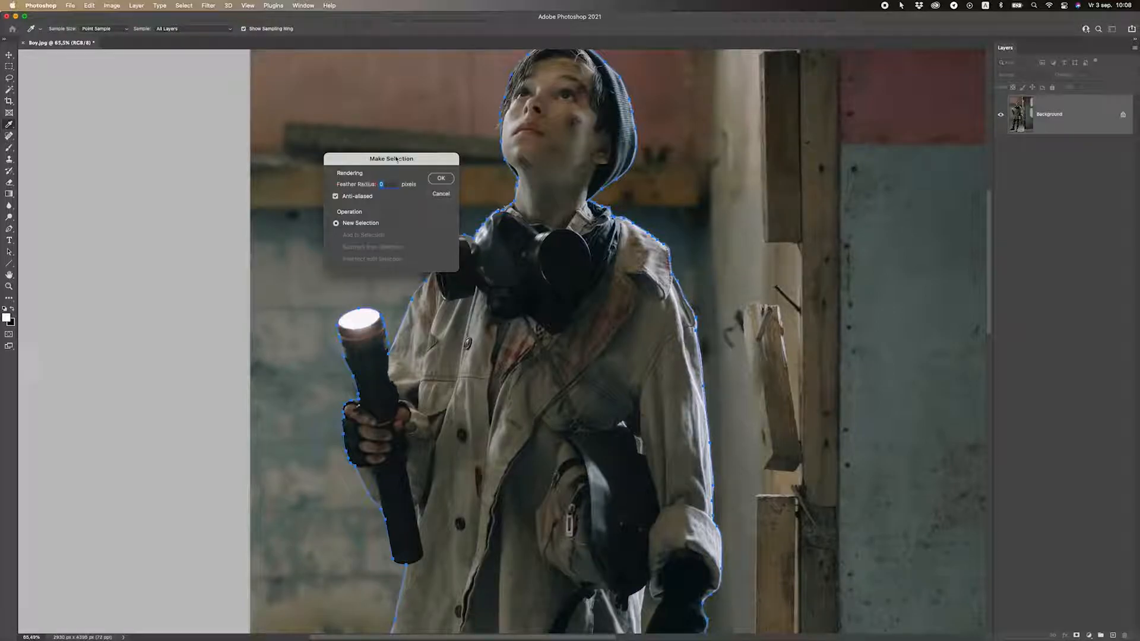
{"action": "left_click_drag", "start_coordinate": [397, 159], "coordinate": [373, 139]}
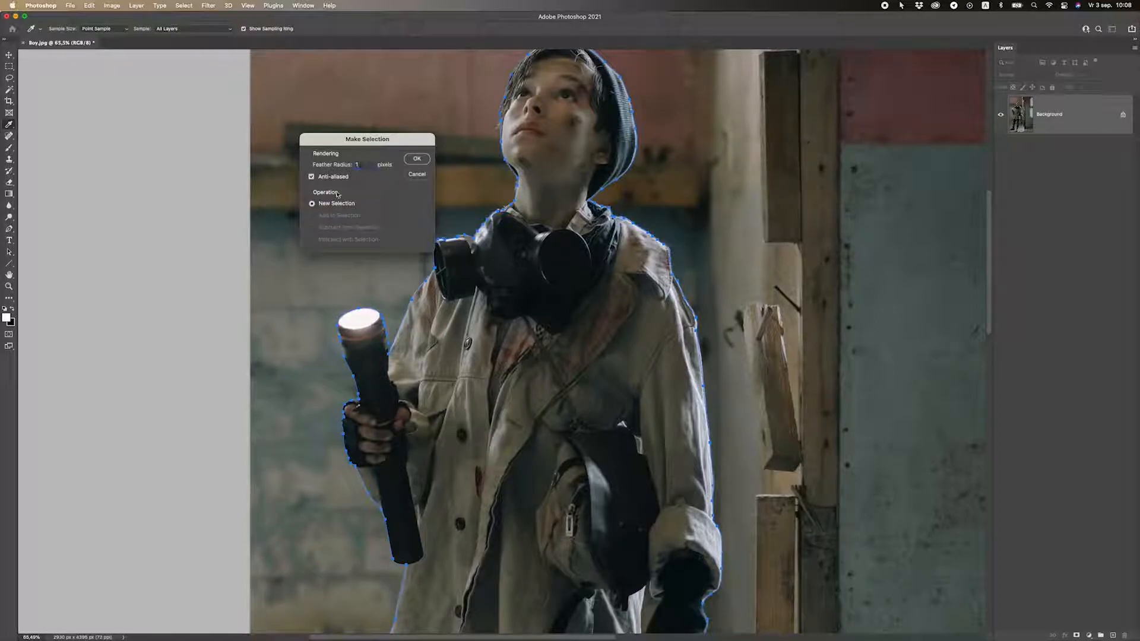
{"action": "left_click", "coordinate": [417, 159]}
Add a layer mask to Layer 0 from the selection, hiding the room around the boy.
{"action": "key", "text": "p"}
{"action": "scroll", "coordinate": [536, 216], "scroll_direction": "up", "scroll_amount": 5}
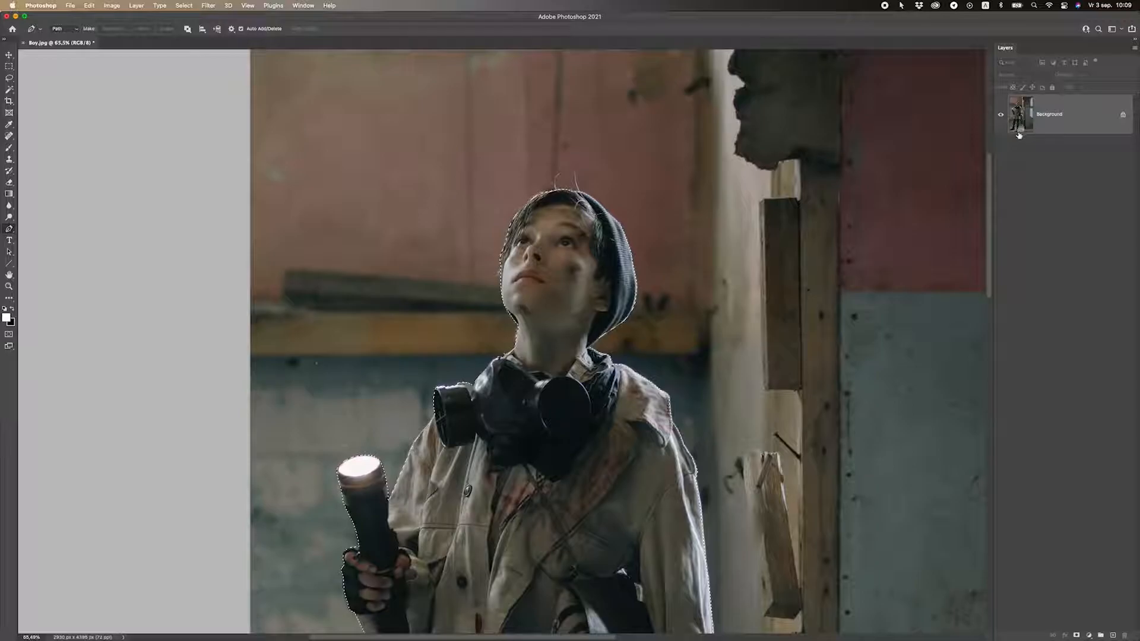
{"action": "scroll", "coordinate": [624, 414], "scroll_direction": "down", "scroll_amount": 4}
{"action": "scroll", "coordinate": [623, 414], "scroll_direction": "down", "scroll_amount": 4}
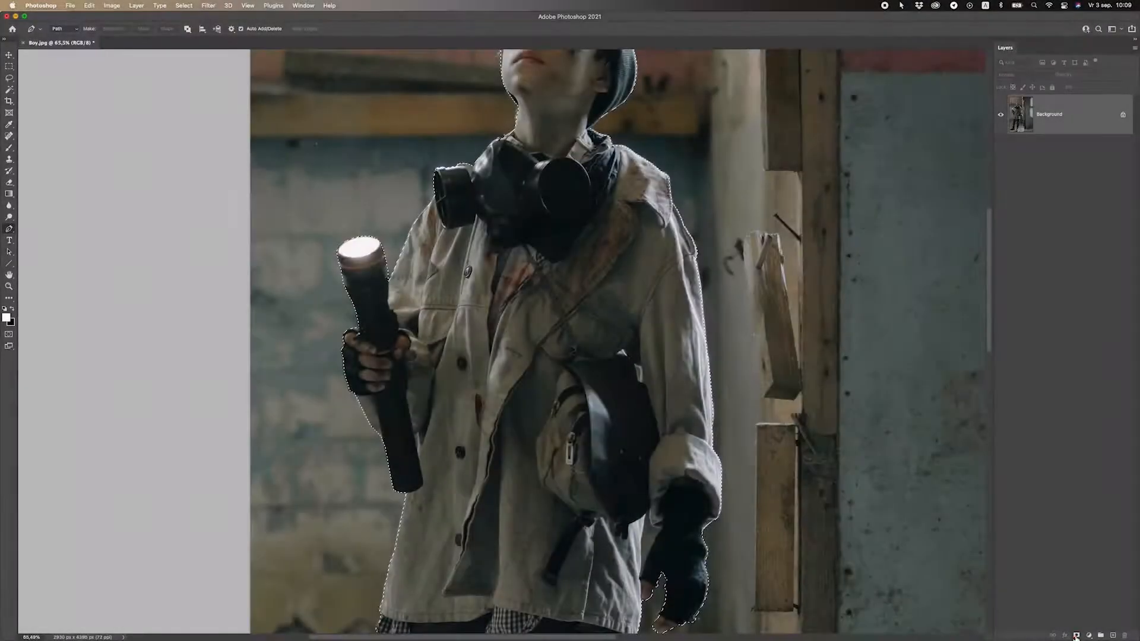
{"action": "left_click", "coordinate": [1077, 636]}
{"action": "scroll", "coordinate": [683, 341], "scroll_direction": "up", "scroll_amount": 4}
{"action": "scroll", "coordinate": [683, 342], "scroll_direction": "up", "scroll_amount": 2}
{"action": "scroll", "coordinate": [654, 327], "scroll_direction": "down", "scroll_amount": 4}
{"action": "scroll", "coordinate": [594, 309], "scroll_direction": "up", "scroll_amount": 3}
{"action": "scroll", "coordinate": [557, 286], "scroll_direction": "down", "scroll_amount": 12}
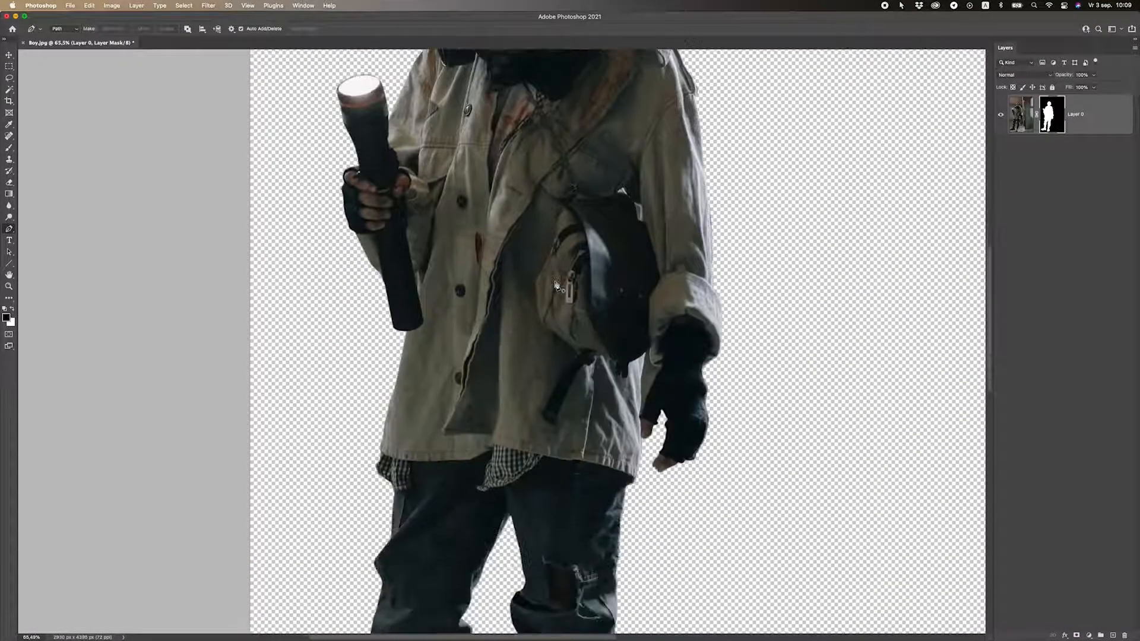
{"action": "scroll", "coordinate": [557, 286], "scroll_direction": "down", "scroll_amount": 8}
{"action": "scroll", "coordinate": [502, 374], "scroll_direction": "up", "scroll_amount": 4}
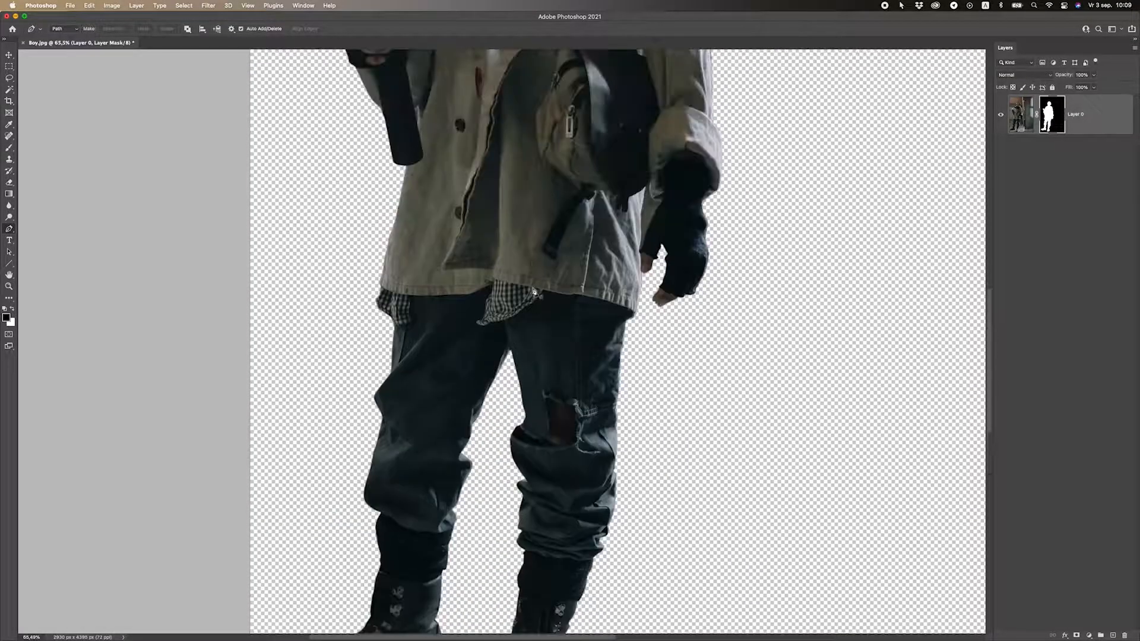
{"action": "scroll", "coordinate": [532, 304], "scroll_direction": "up", "scroll_amount": 12}
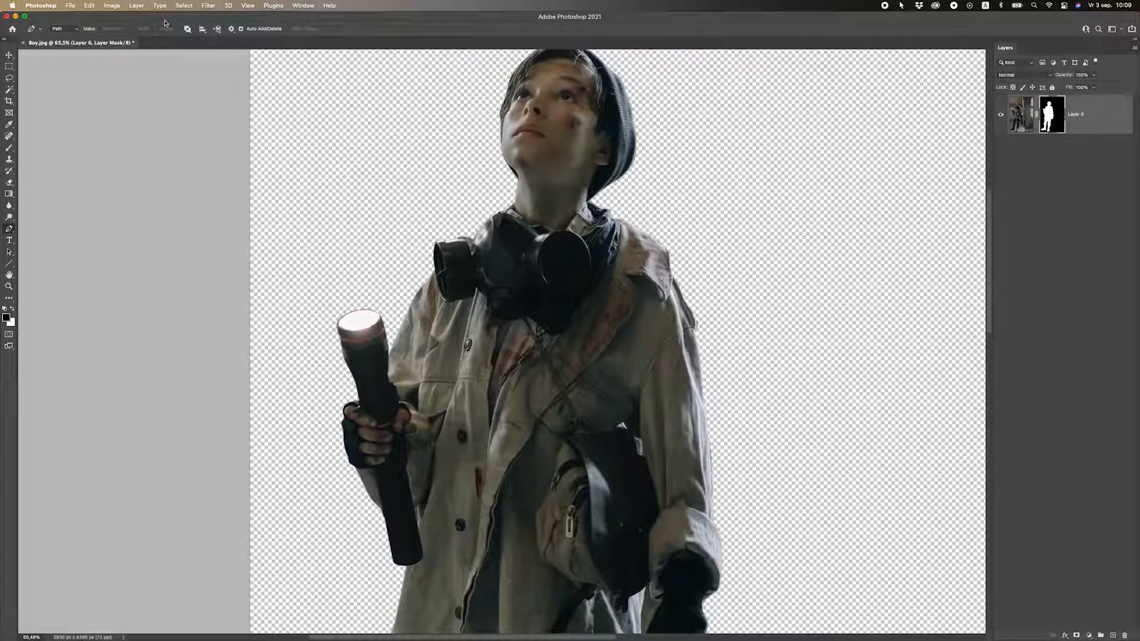
Run Select > Subject on the photo and inspect the gloved hand up close.
{"action": "left_click", "coordinate": [184, 5]}
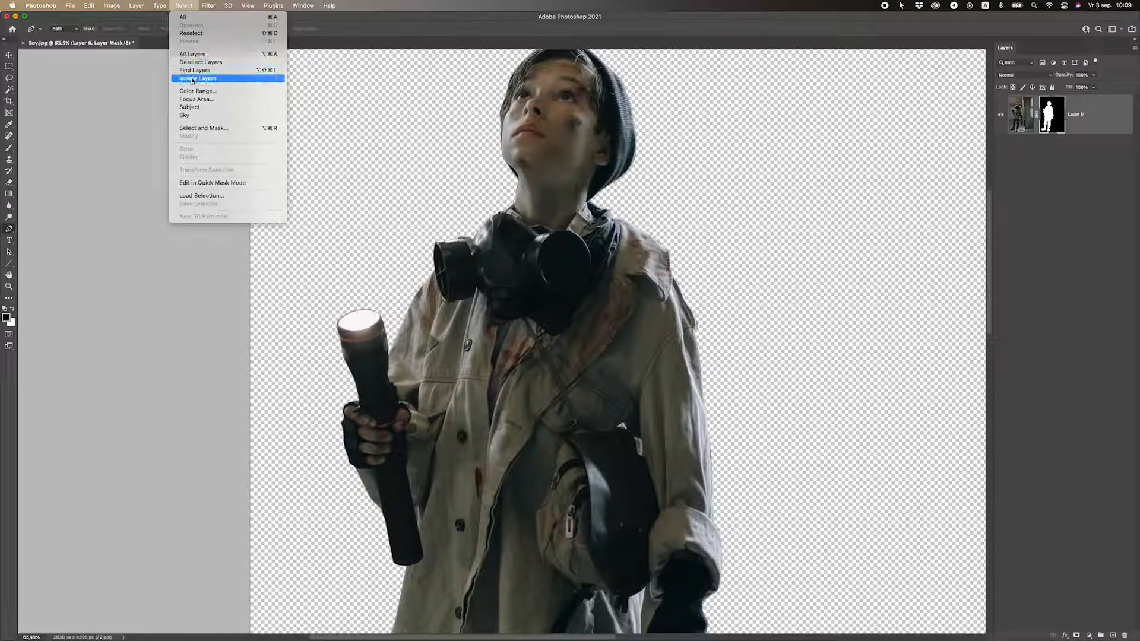
{"action": "left_click", "coordinate": [197, 115]}
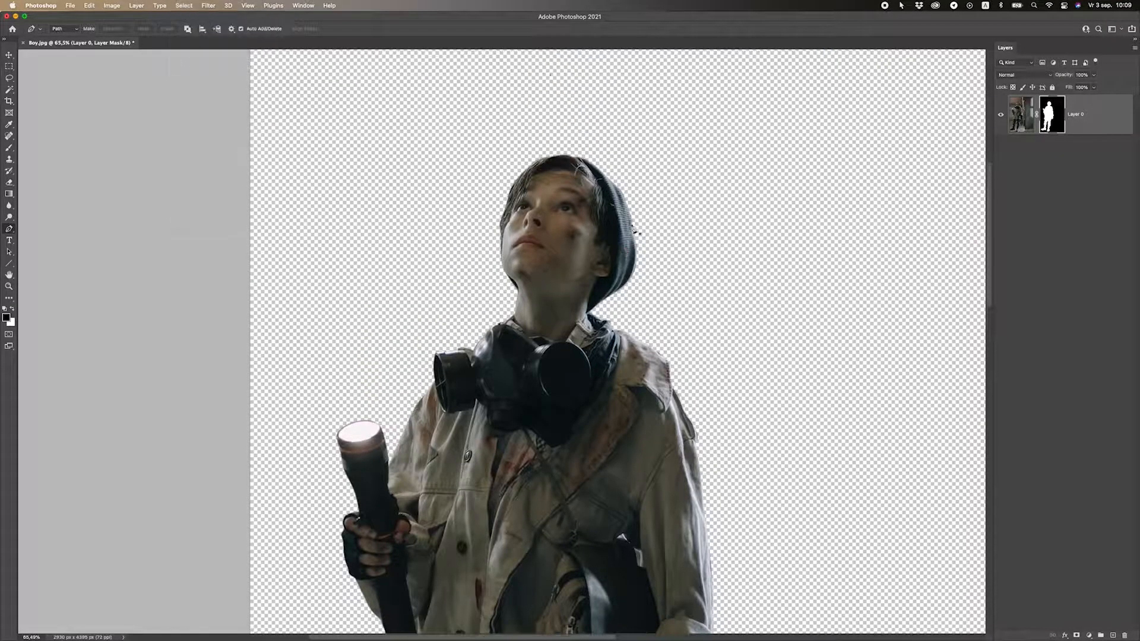
{"action": "scroll", "coordinate": [517, 249], "scroll_direction": "up", "scroll_amount": 3}
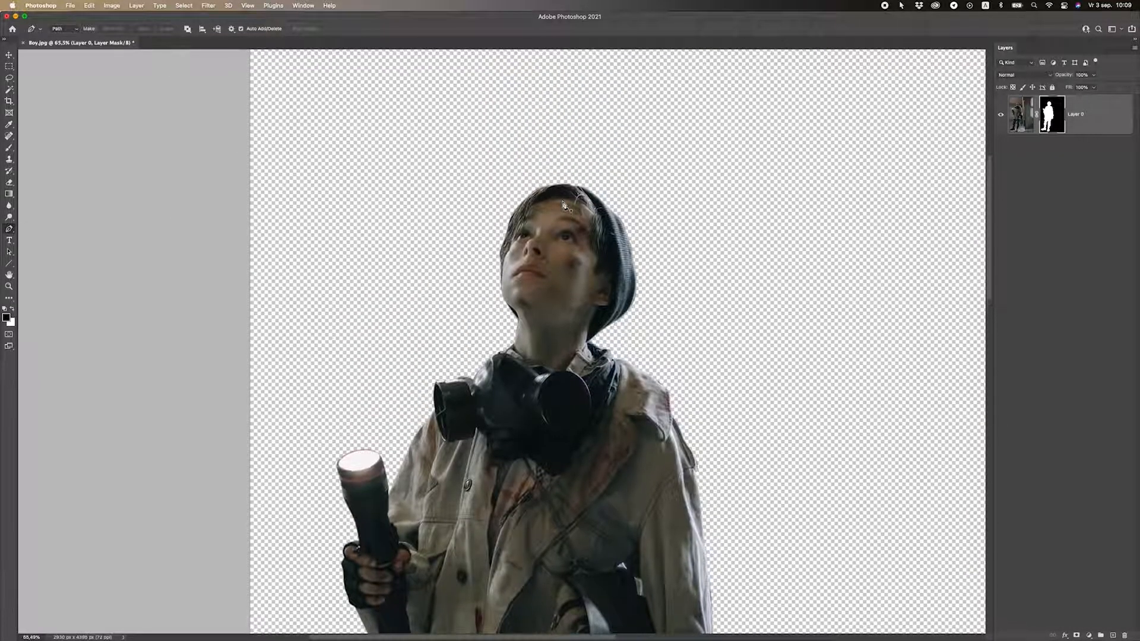
{"action": "scroll", "coordinate": [509, 240], "scroll_direction": "down", "scroll_amount": 8}
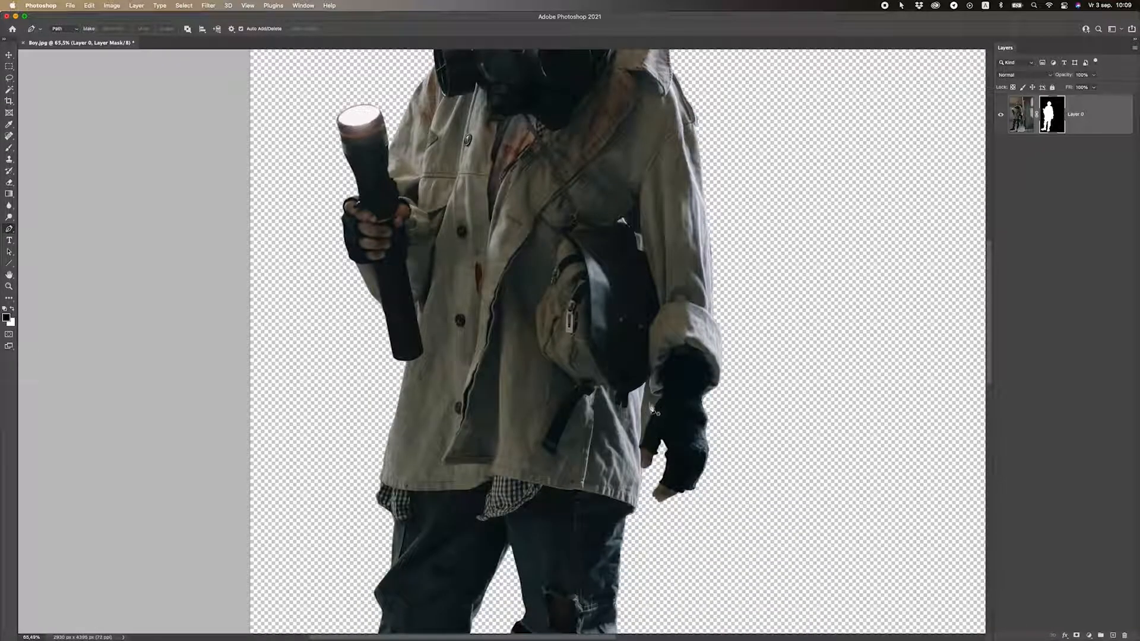
{"action": "scroll", "coordinate": [673, 412], "scroll_direction": "up", "scroll_amount": 5}
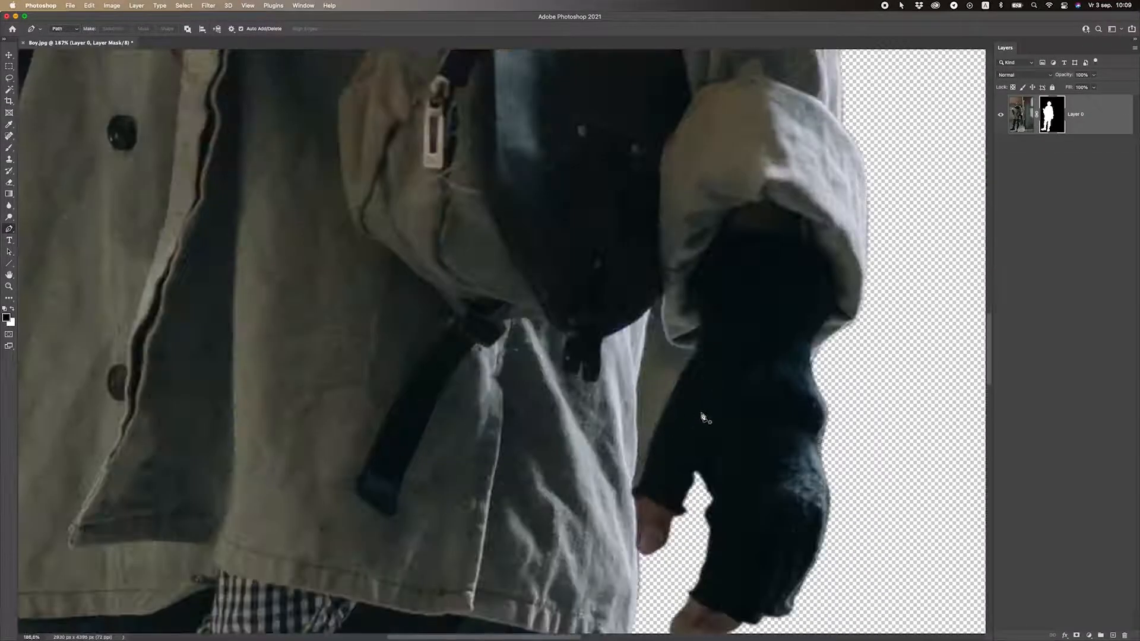
{"action": "scroll", "coordinate": [978, 220], "scroll_direction": "down", "scroll_amount": 2}
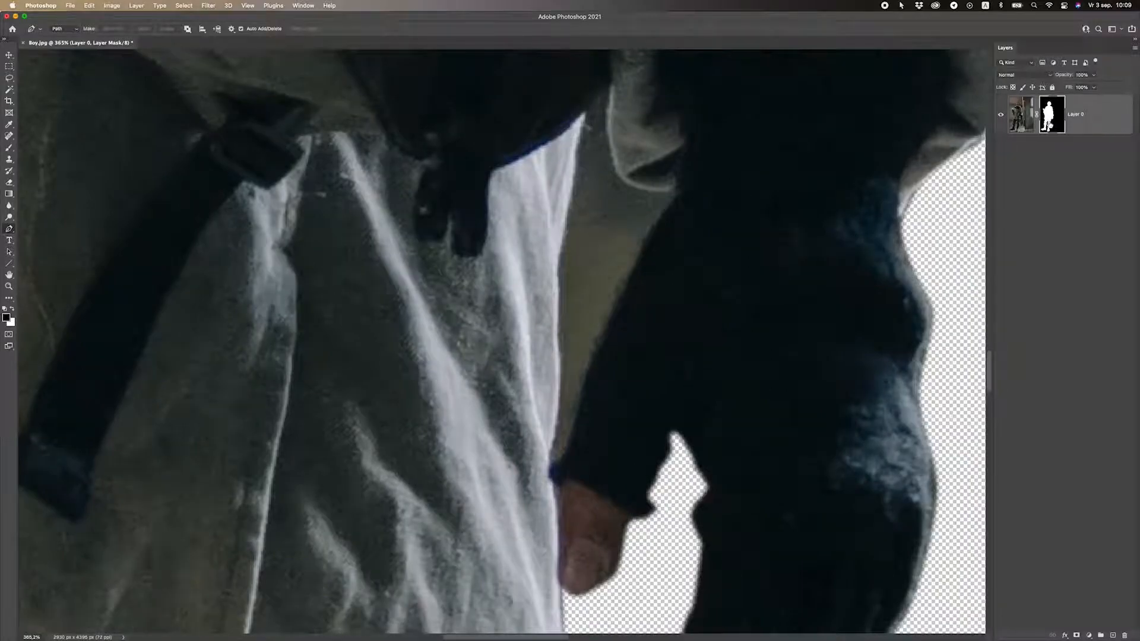
Trace a closed path around the background gap between the gloved arm and the coat.
{"action": "left_click", "coordinate": [553, 474]}
{"action": "left_click", "coordinate": [561, 348]}
{"action": "left_click", "coordinate": [561, 255]}
{"action": "scroll", "coordinate": [565, 244], "scroll_direction": "up", "scroll_amount": 3}
{"action": "left_click", "coordinate": [582, 205]}
{"action": "left_click", "coordinate": [588, 179]}
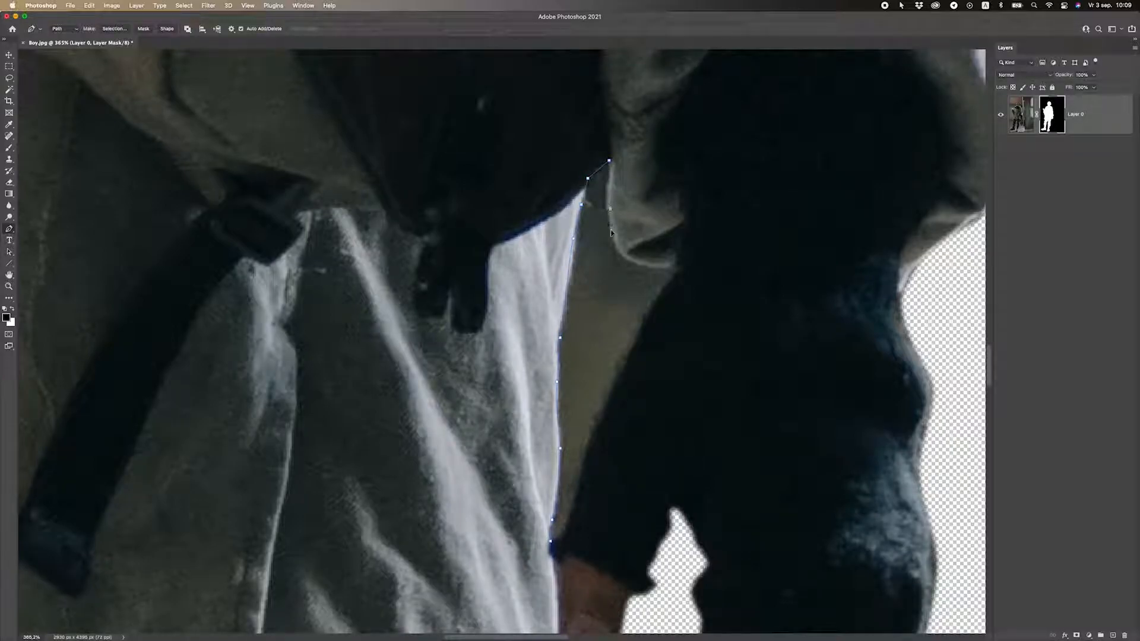
{"action": "left_click", "coordinate": [610, 160]}
{"action": "left_click", "coordinate": [607, 209]}
{"action": "mouse_move", "coordinate": [620, 255]}
{"action": "left_mouse_down"}
{"action": "mouse_move", "coordinate": [674, 271]}
{"action": "mouse_move", "coordinate": [667, 287]}
{"action": "mouse_move", "coordinate": [678, 274]}
{"action": "left_mouse_up"}
{"action": "left_click", "coordinate": [624, 367]}
{"action": "left_click", "coordinate": [604, 414]}
{"action": "left_click", "coordinate": [580, 493]}
{"action": "left_click", "coordinate": [573, 512]}
{"action": "left_click", "coordinate": [565, 537]}
{"action": "left_click", "coordinate": [552, 545]}
Convert the gap path into a selection with a 1-pixel feather.
{"action": "right_click", "coordinate": [616, 284]}
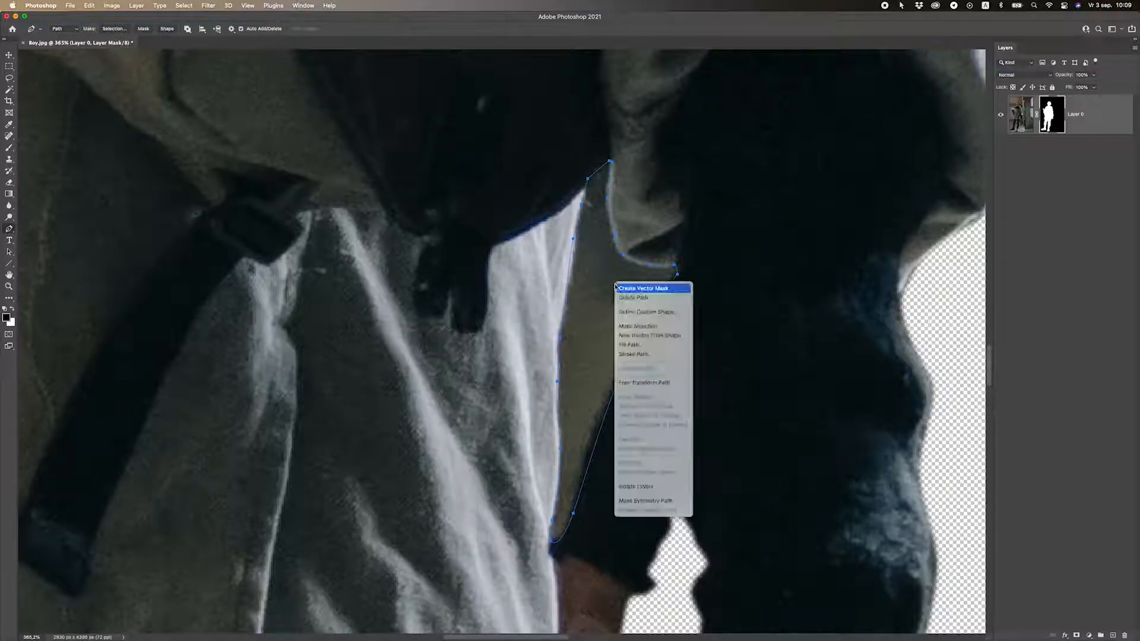
{"action": "left_click", "coordinate": [635, 326]}
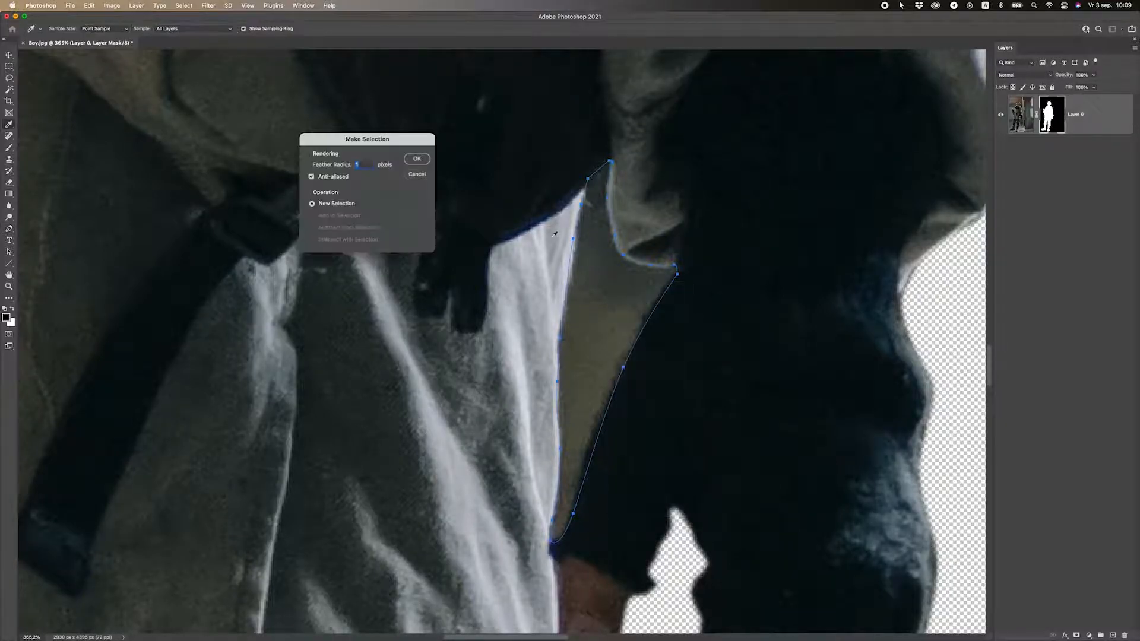
{"action": "left_click", "coordinate": [416, 159]}
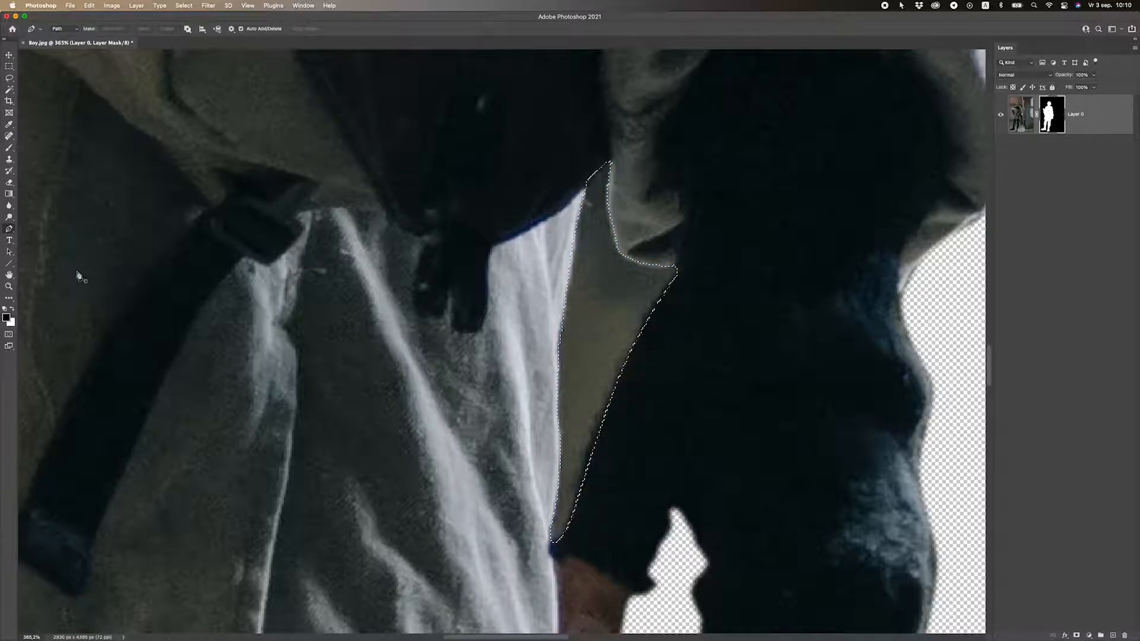
Swap the foreground colour to black and mask out the arm–coat gap on Layer 0's mask.
{"action": "key", "text": "x"}
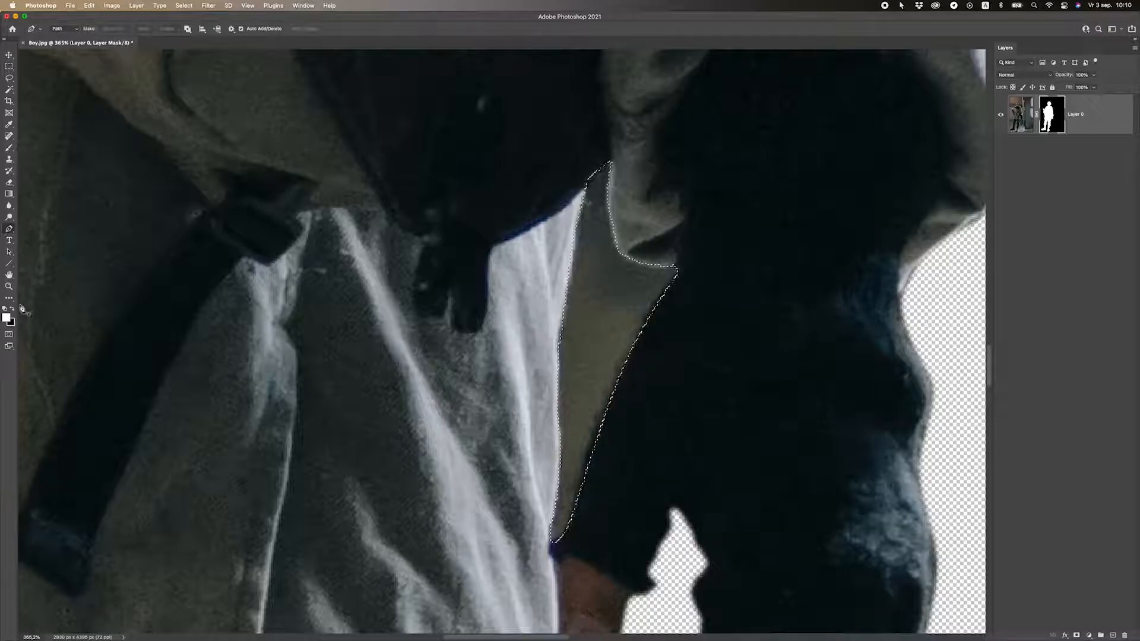
{"action": "double_click", "coordinate": [1057, 117]}
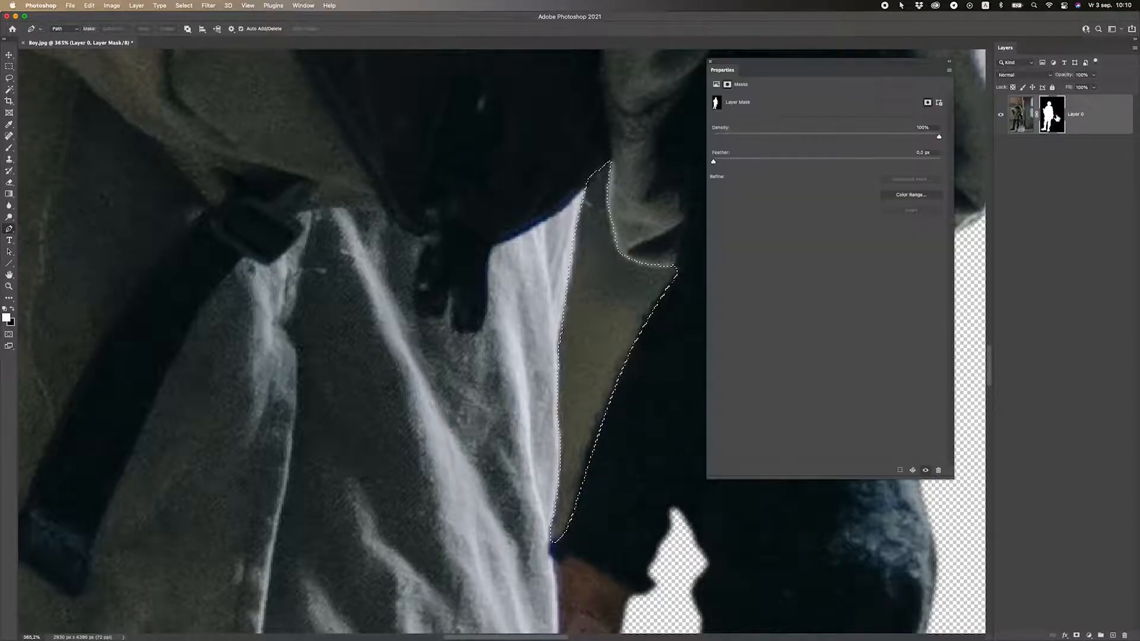
{"action": "left_click", "coordinate": [710, 61]}
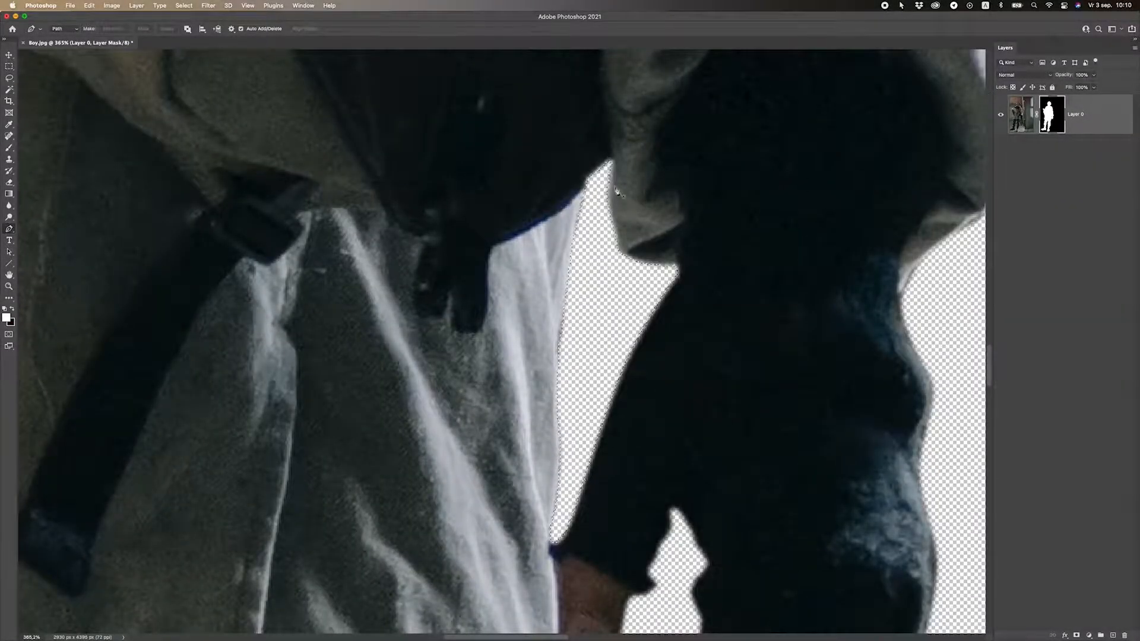
{"action": "left_click", "coordinate": [7, 68]}
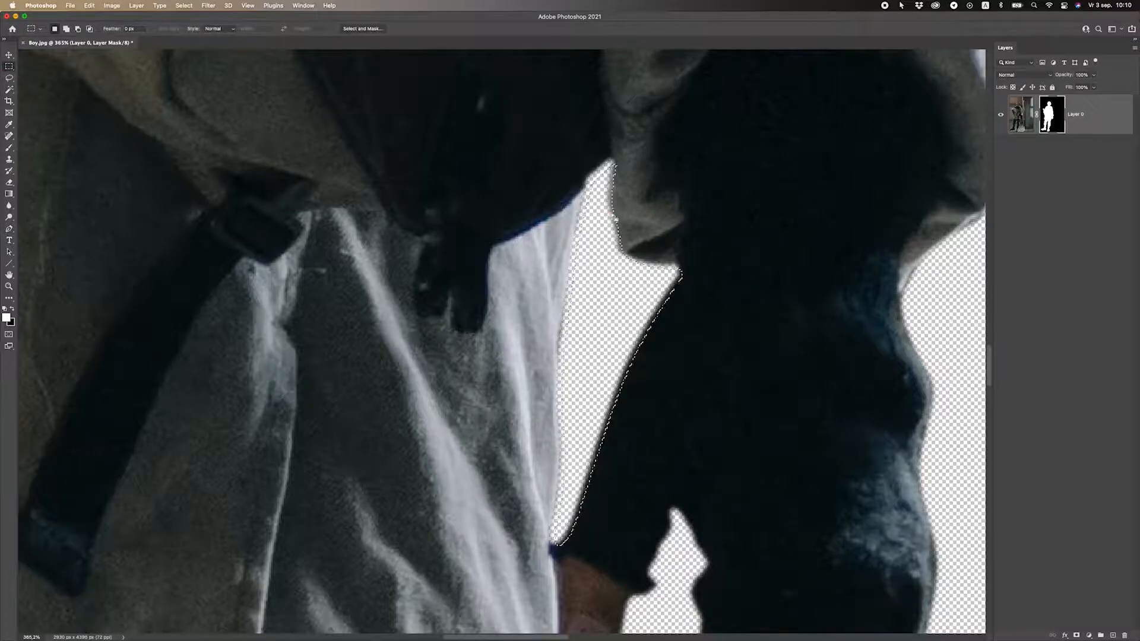
Deselect the arm–coat gap selection.
{"action": "right_click", "coordinate": [9, 66]}
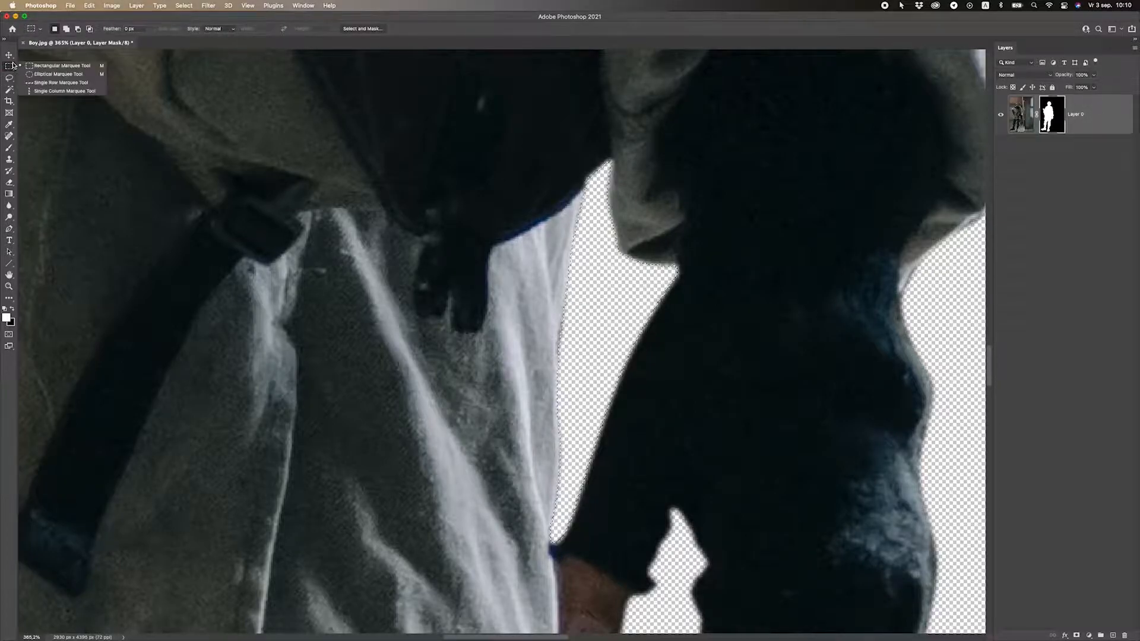
{"action": "left_click", "coordinate": [56, 70]}
{"action": "right_click", "coordinate": [492, 161]}
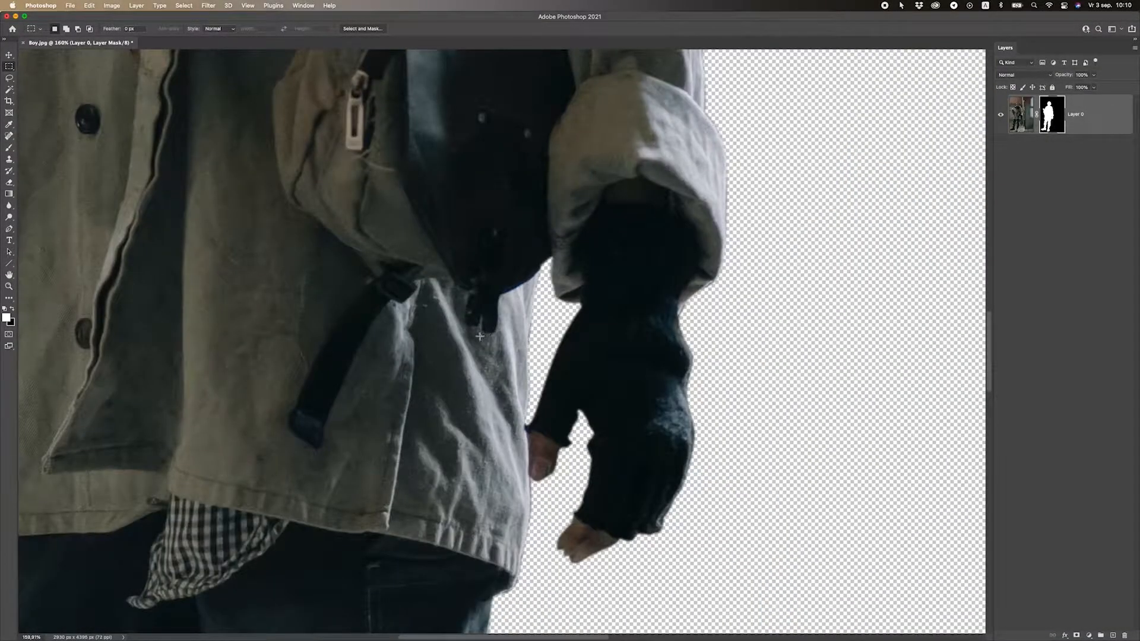
{"action": "scroll", "coordinate": [480, 335], "scroll_direction": "down", "scroll_amount": 10}
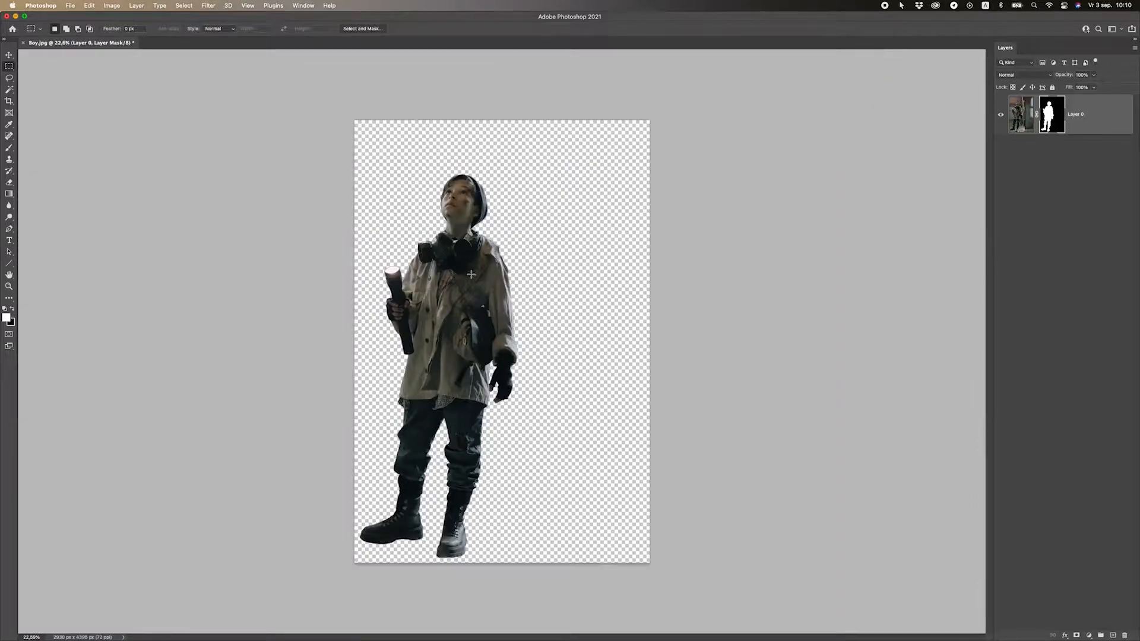
{"action": "scroll", "coordinate": [470, 275], "scroll_direction": "up", "scroll_amount": 2}
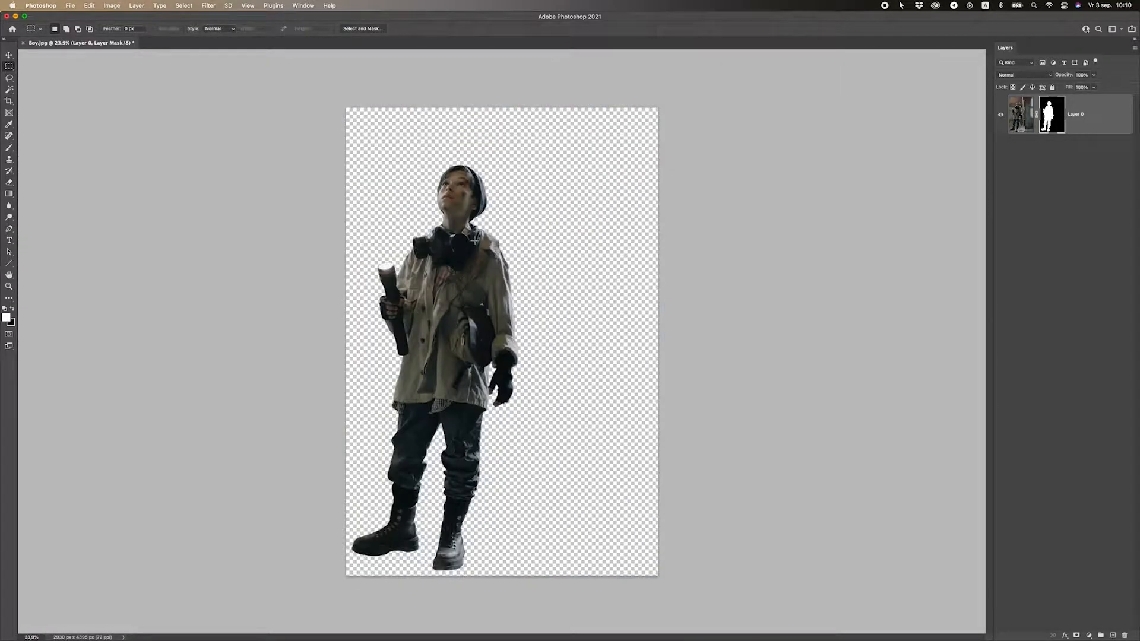
Move the cut-out boy up and to the right, then nudge him slightly left.
{"action": "left_click", "coordinate": [8, 55]}
{"action": "left_click_drag", "start_coordinate": [416, 257], "coordinate": [457, 238]}
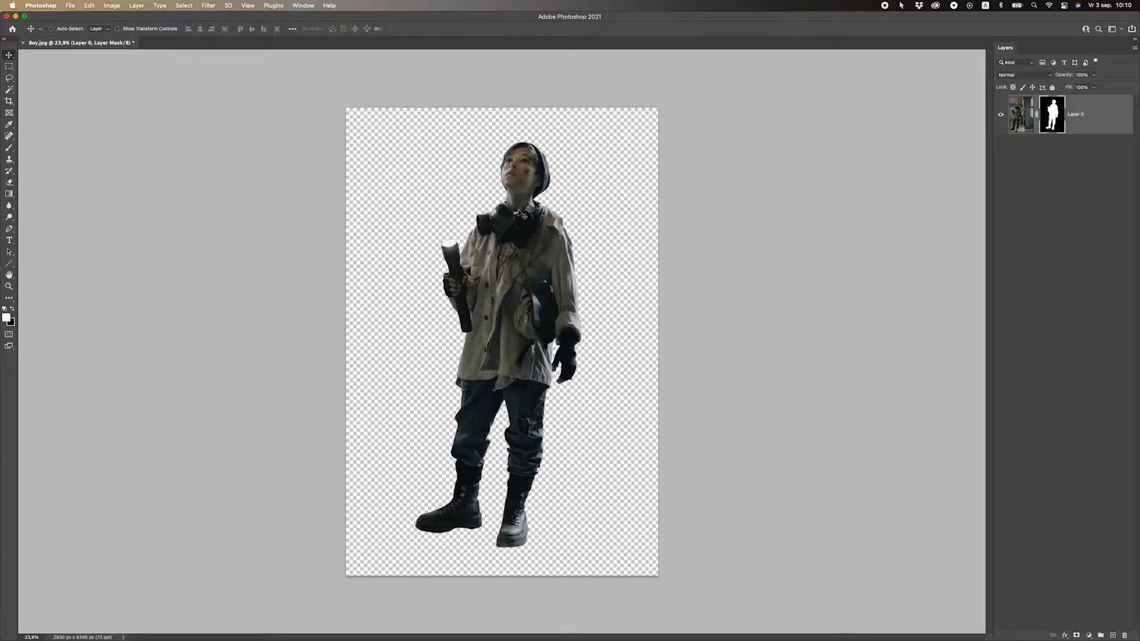
{"action": "scroll", "coordinate": [528, 196], "scroll_direction": "up", "scroll_amount": 5}
{"action": "scroll", "coordinate": [493, 160], "scroll_direction": "up", "scroll_amount": 3}
{"action": "scroll", "coordinate": [498, 267], "scroll_direction": "down", "scroll_amount": 5}
{"action": "scroll", "coordinate": [499, 304], "scroll_direction": "up", "scroll_amount": 4}
{"action": "scroll", "coordinate": [499, 304], "scroll_direction": "down", "scroll_amount": 3}
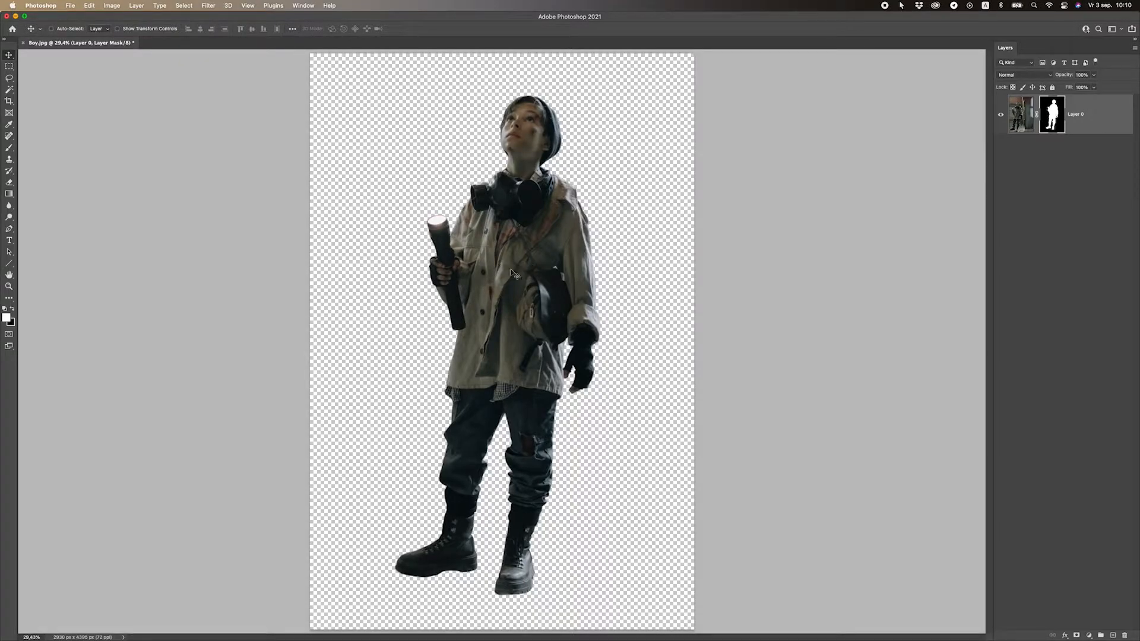
{"action": "key", "text": "shift+Left"}
{"action": "key", "text": "shift+Left"}
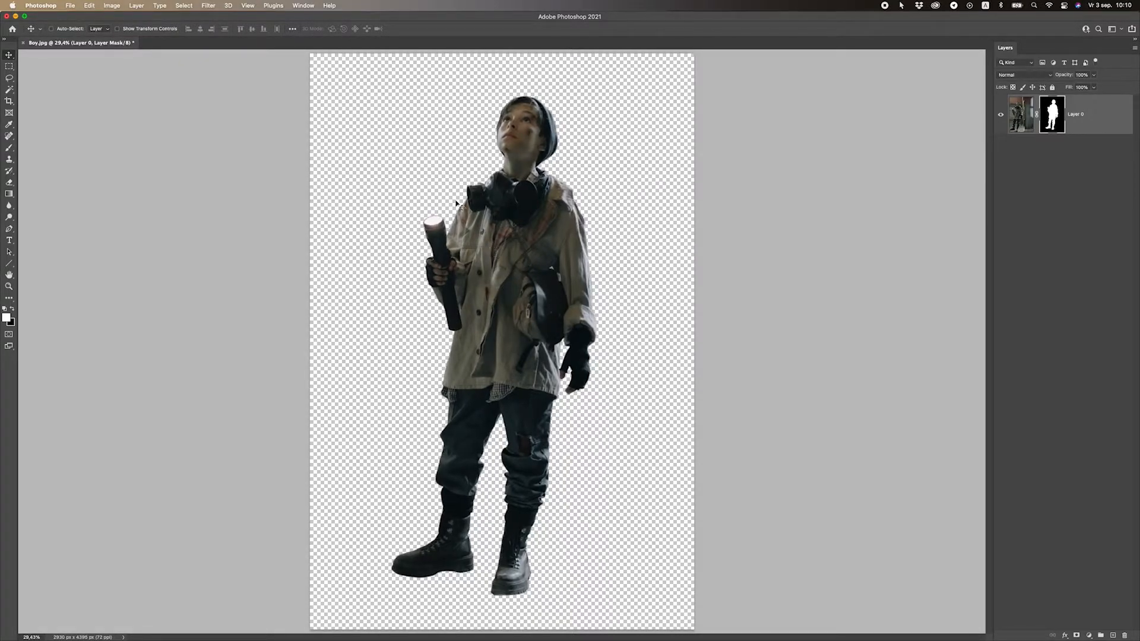